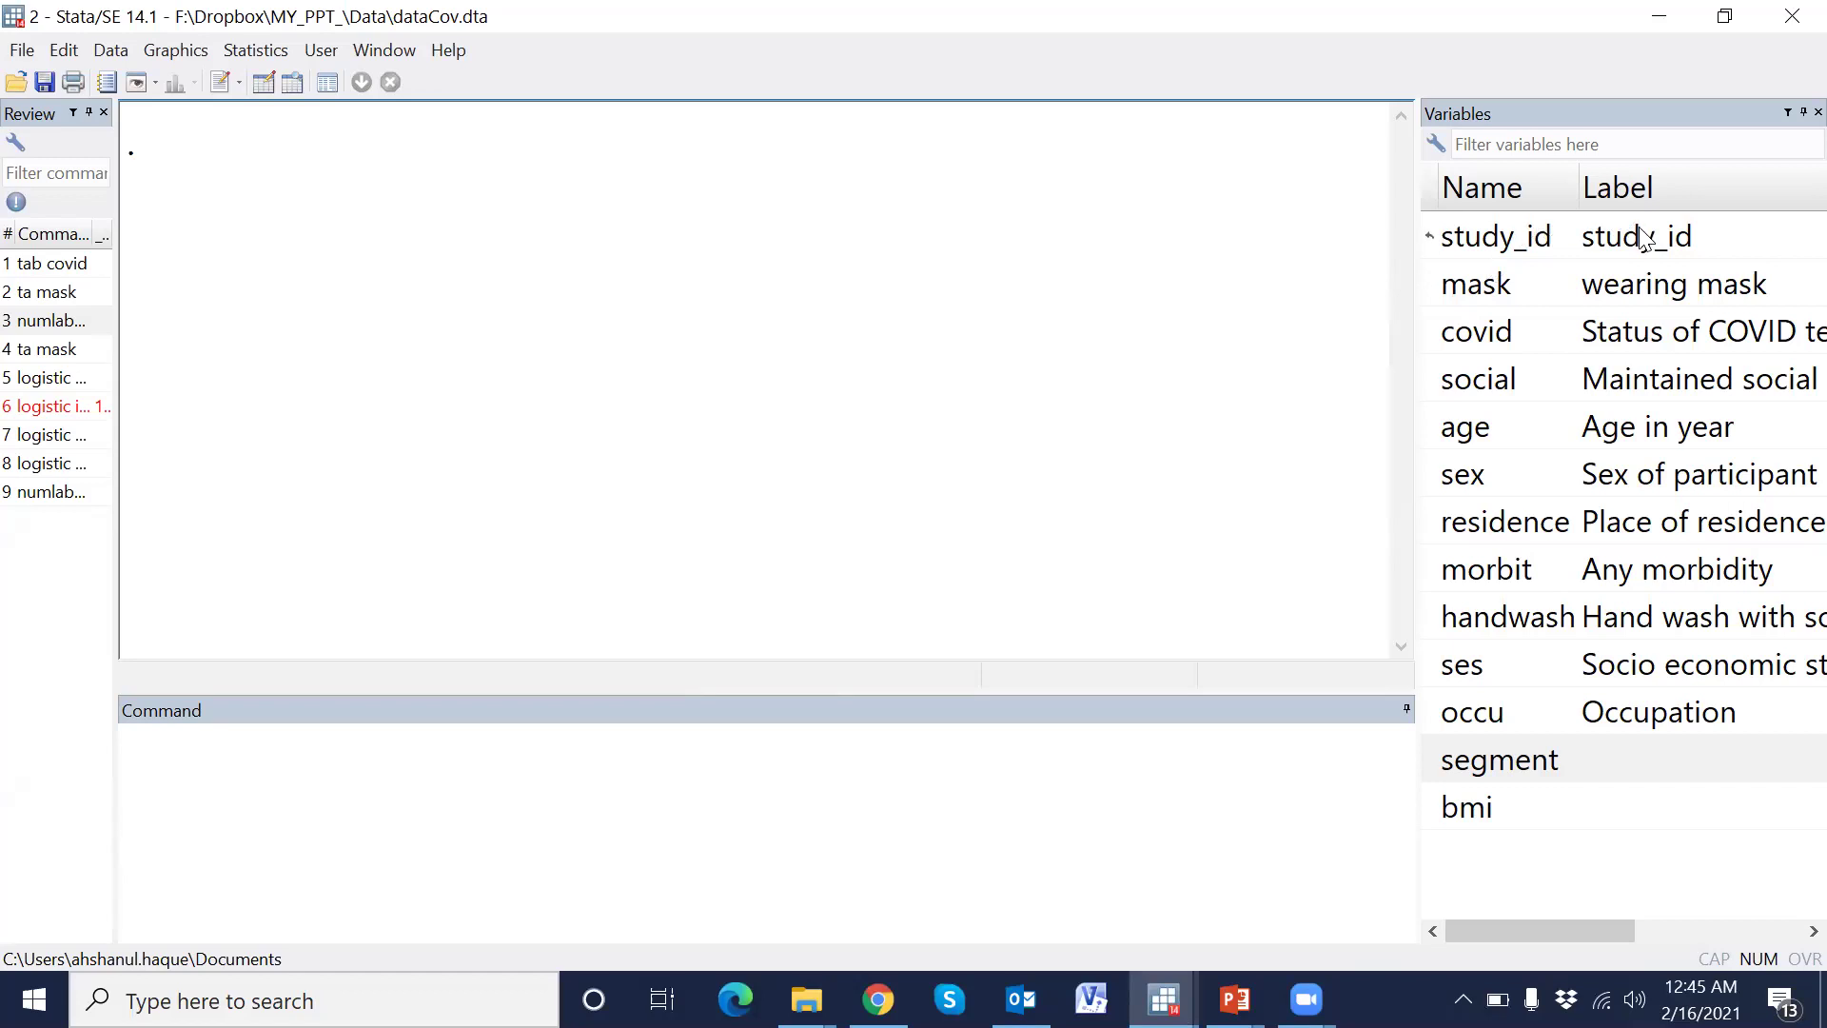
Adjust the width of the variable list to read its labels, and tabulate the frequencies of covid
drag(1419, 299, 1104, 295)
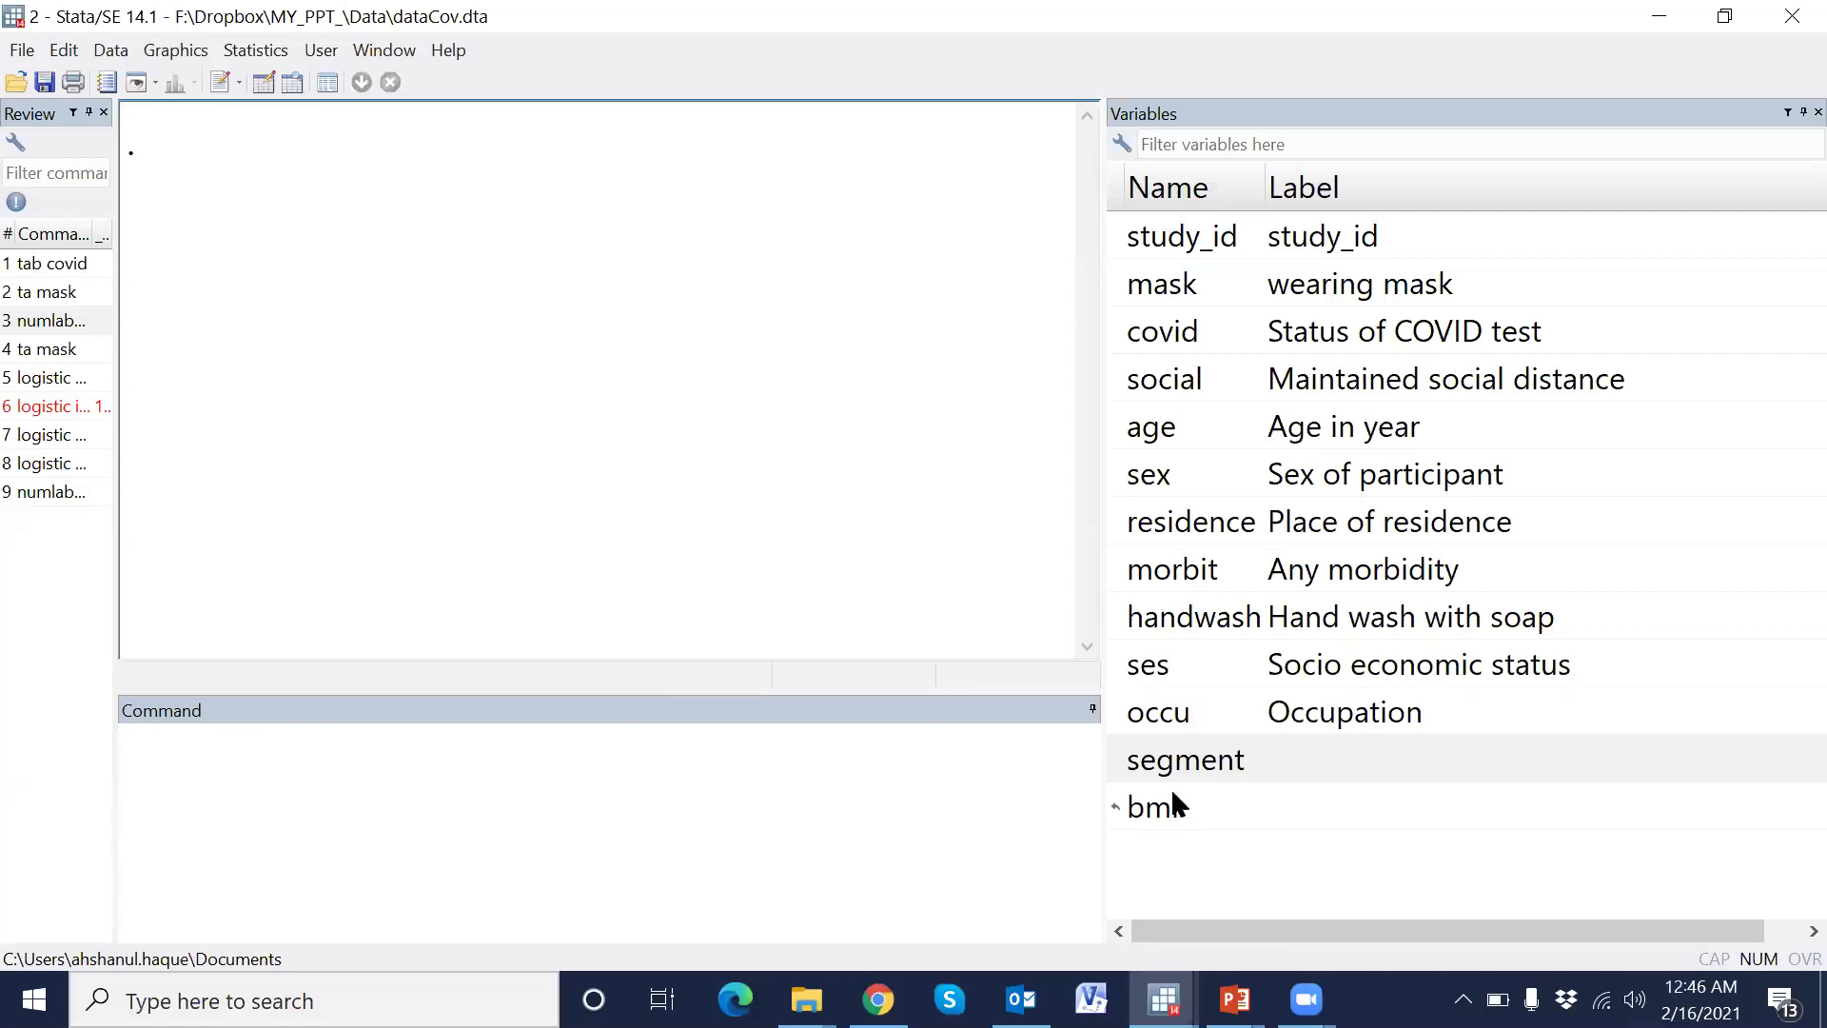
drag(1104, 577, 1356, 531)
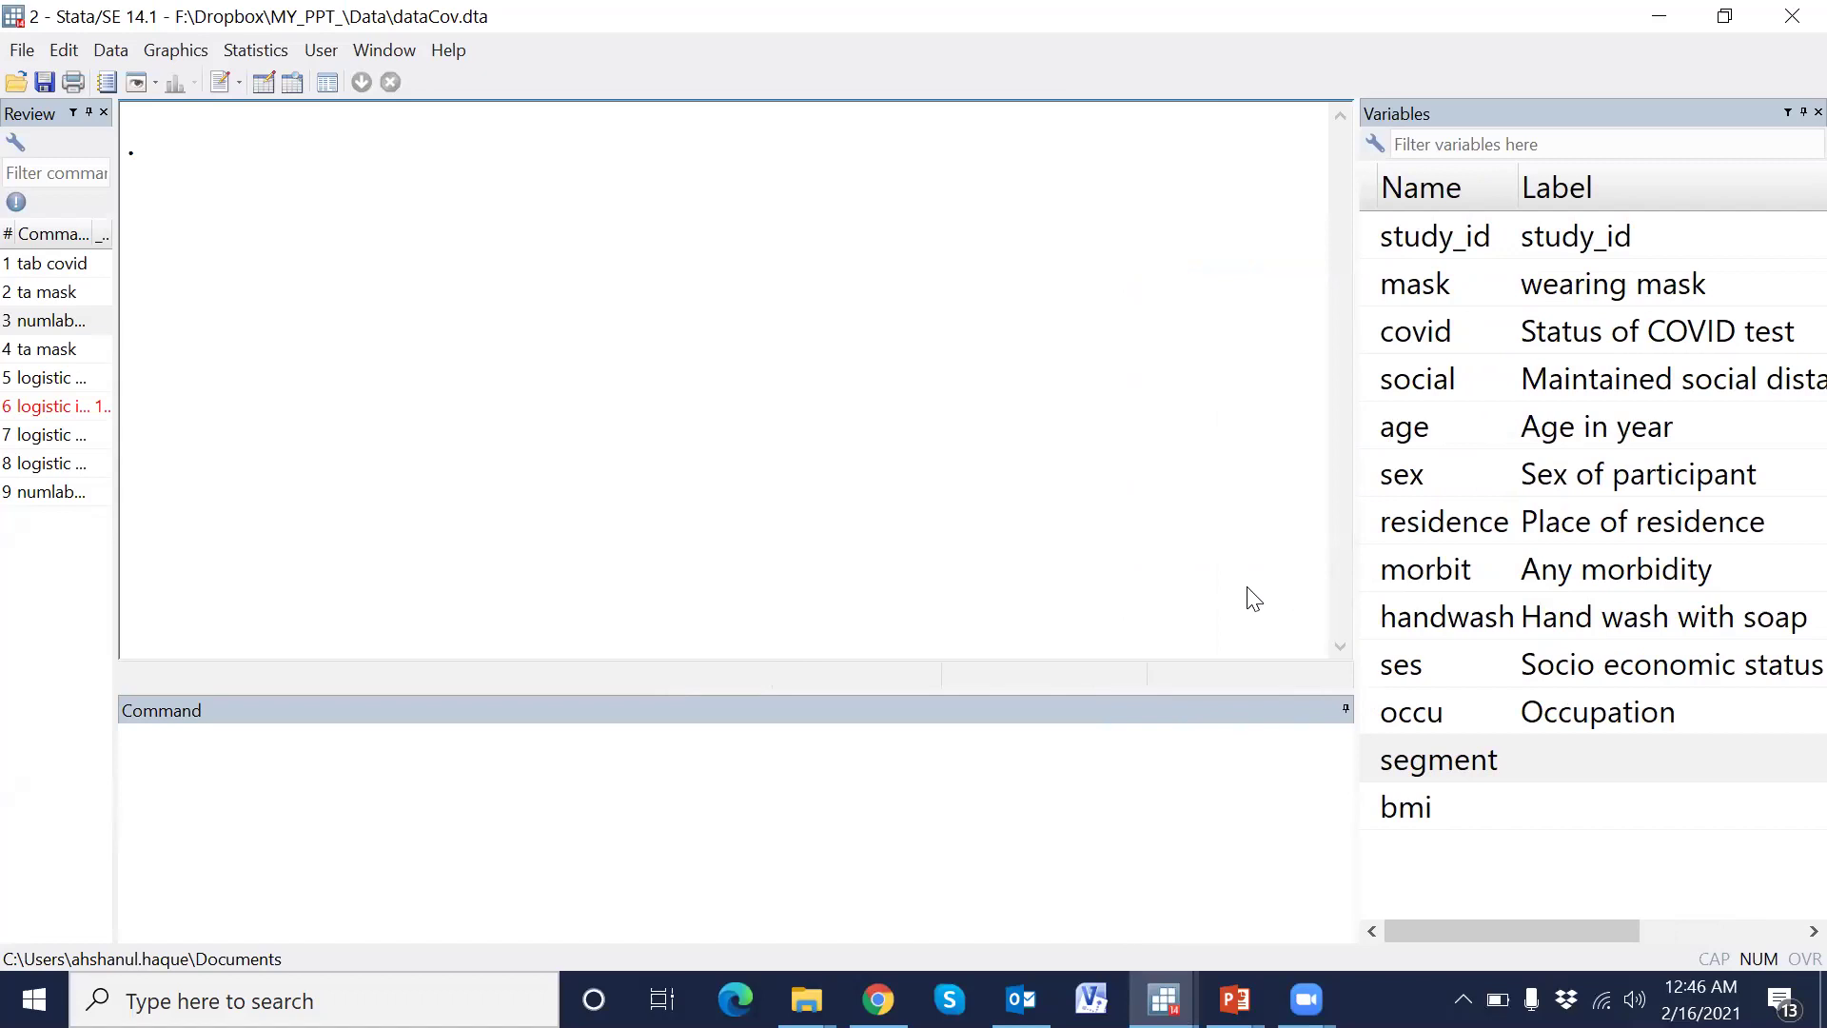
click(450, 749)
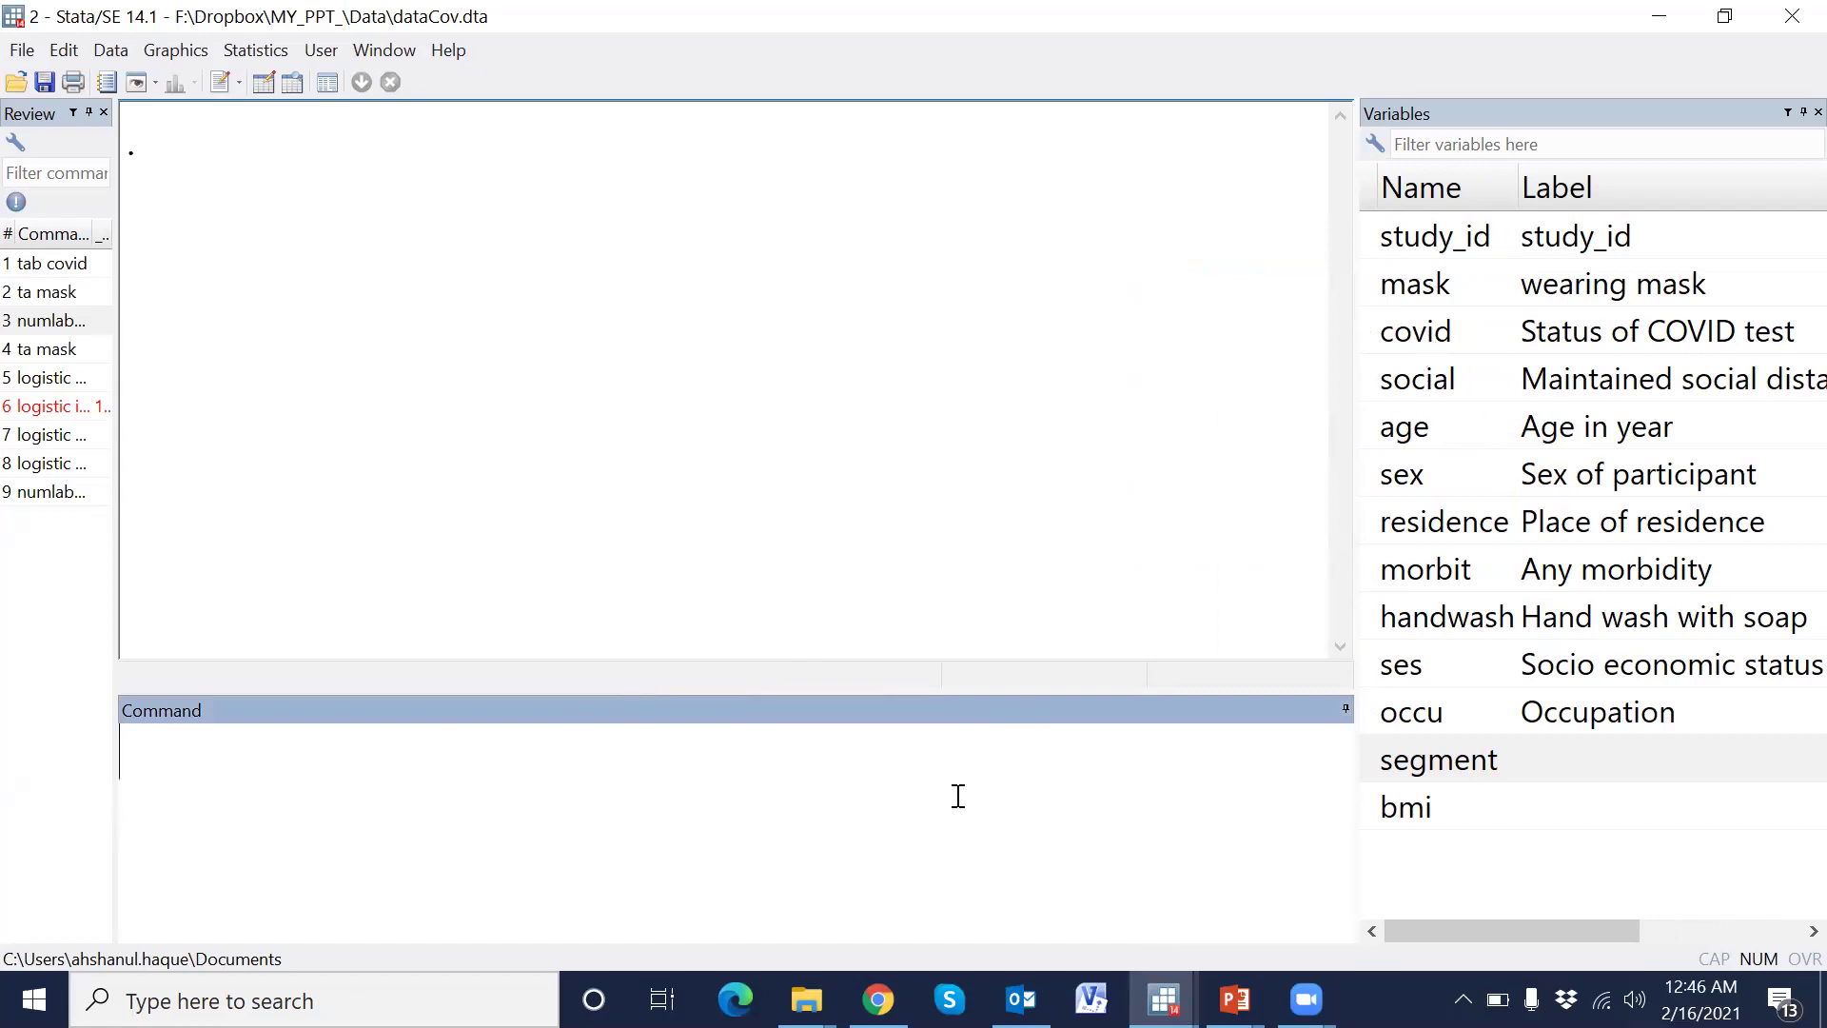
text(ta b)
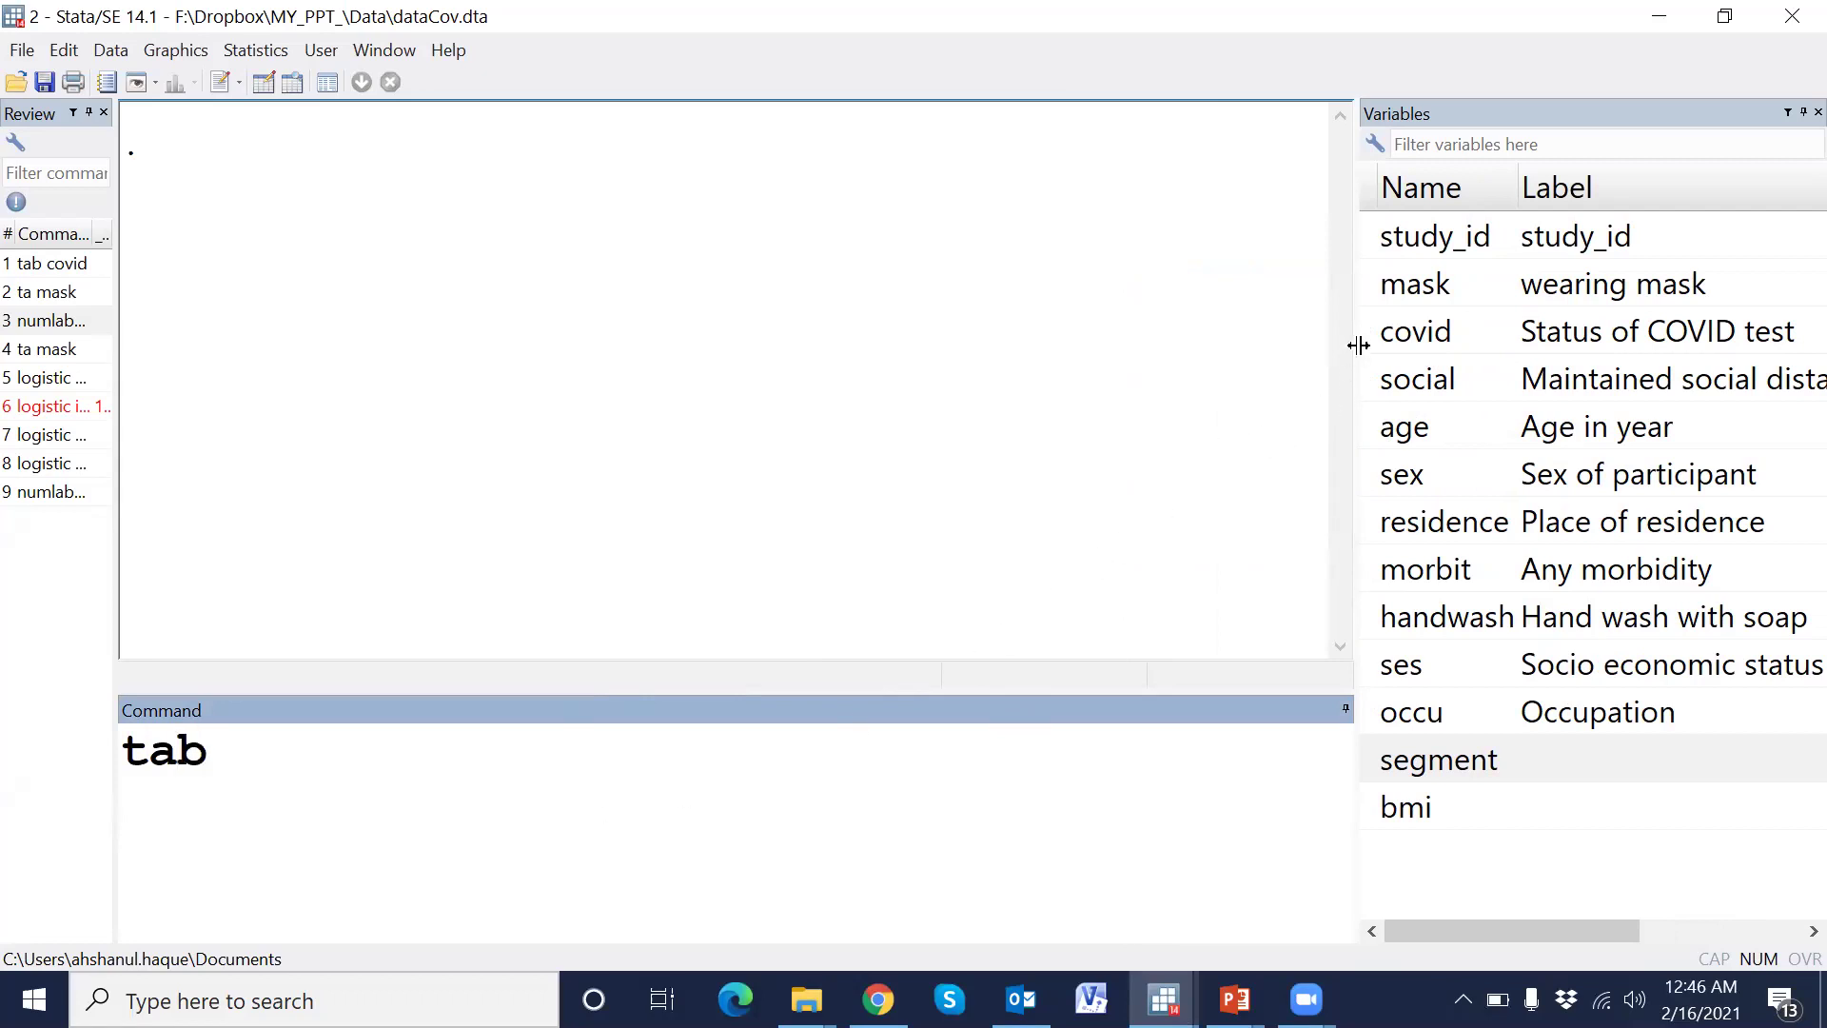
click(1371, 341)
key(Return)
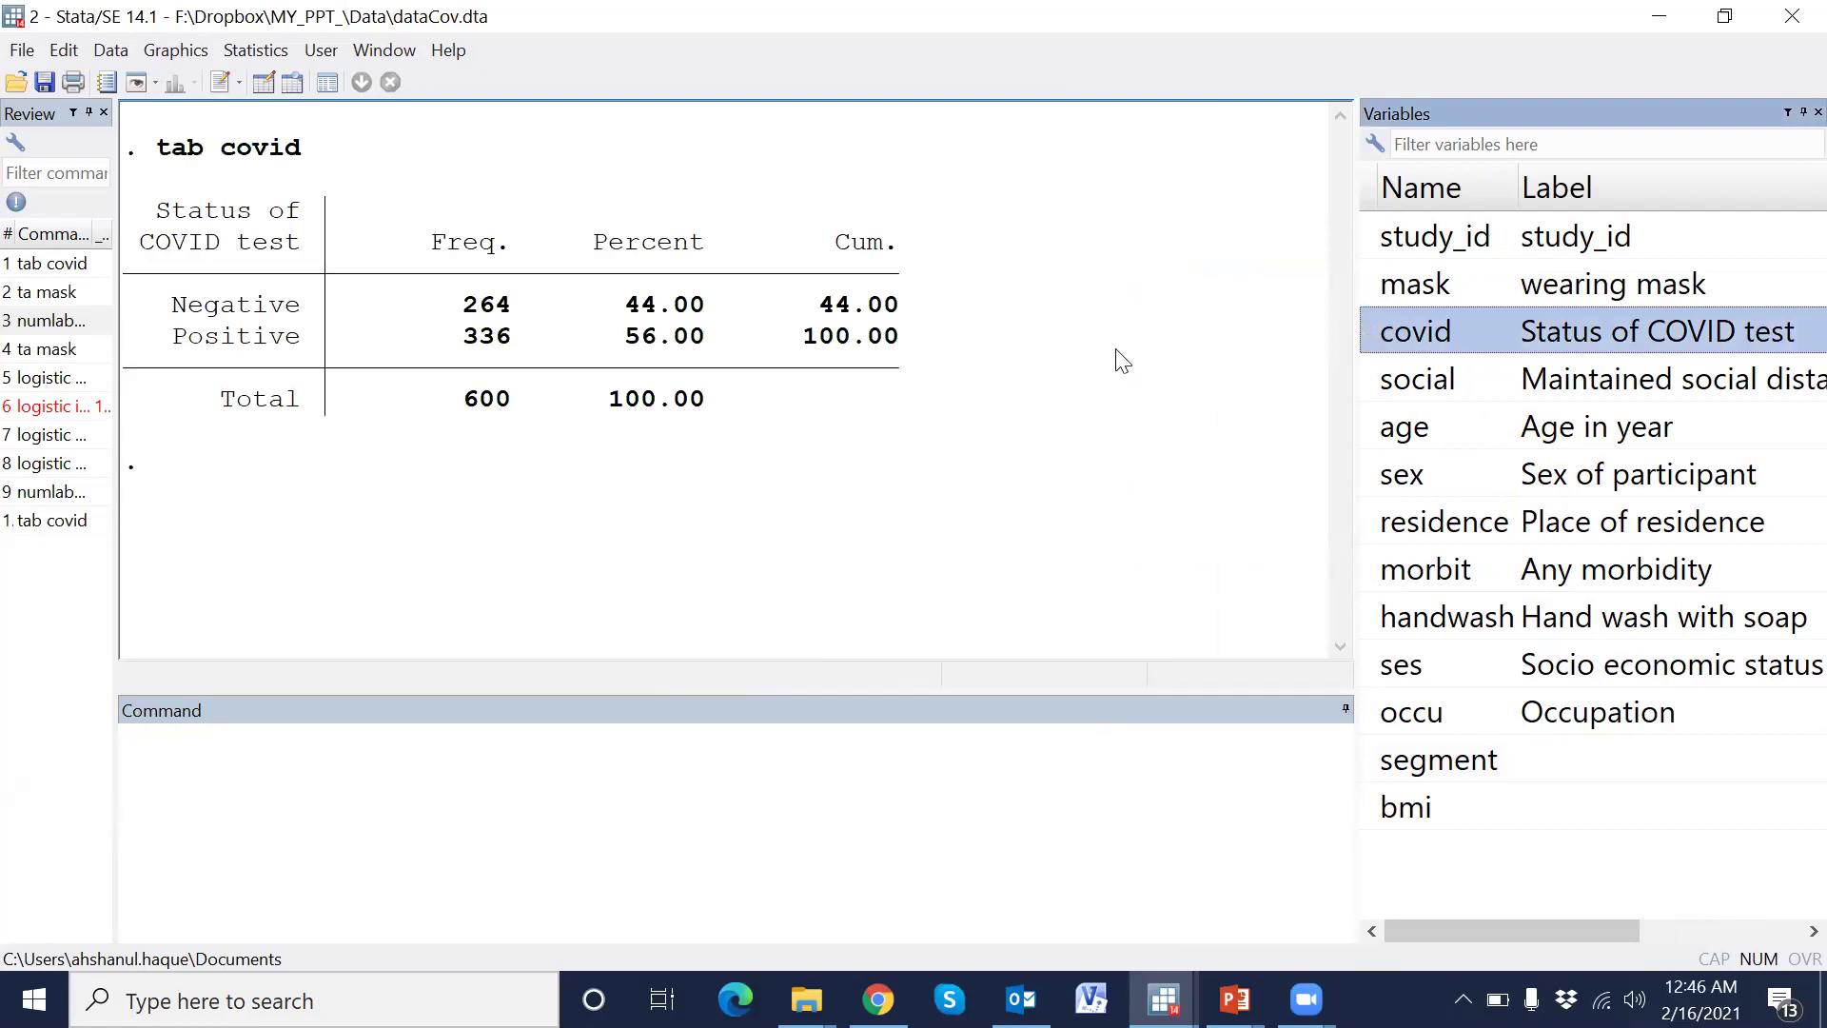
Tabulate the frequencies of the mask variable with the ta command
click(467, 817)
text(ta)
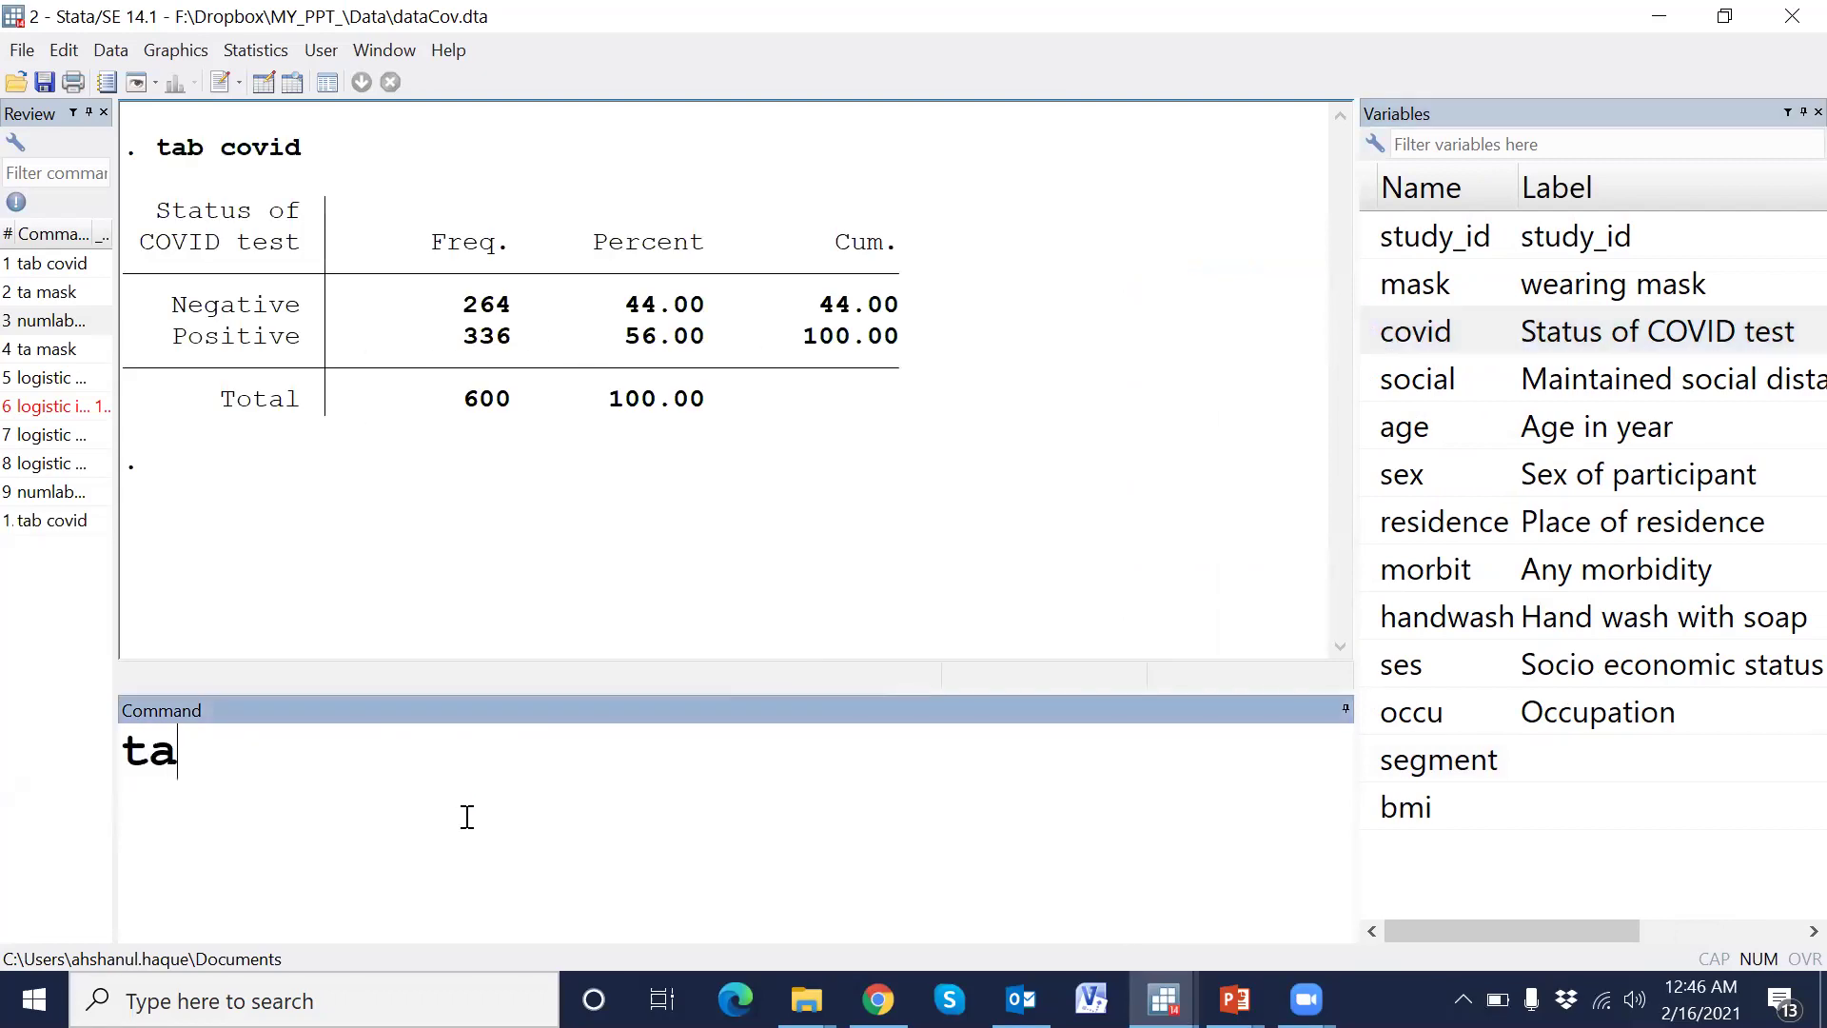
click(1371, 291)
key(Return)
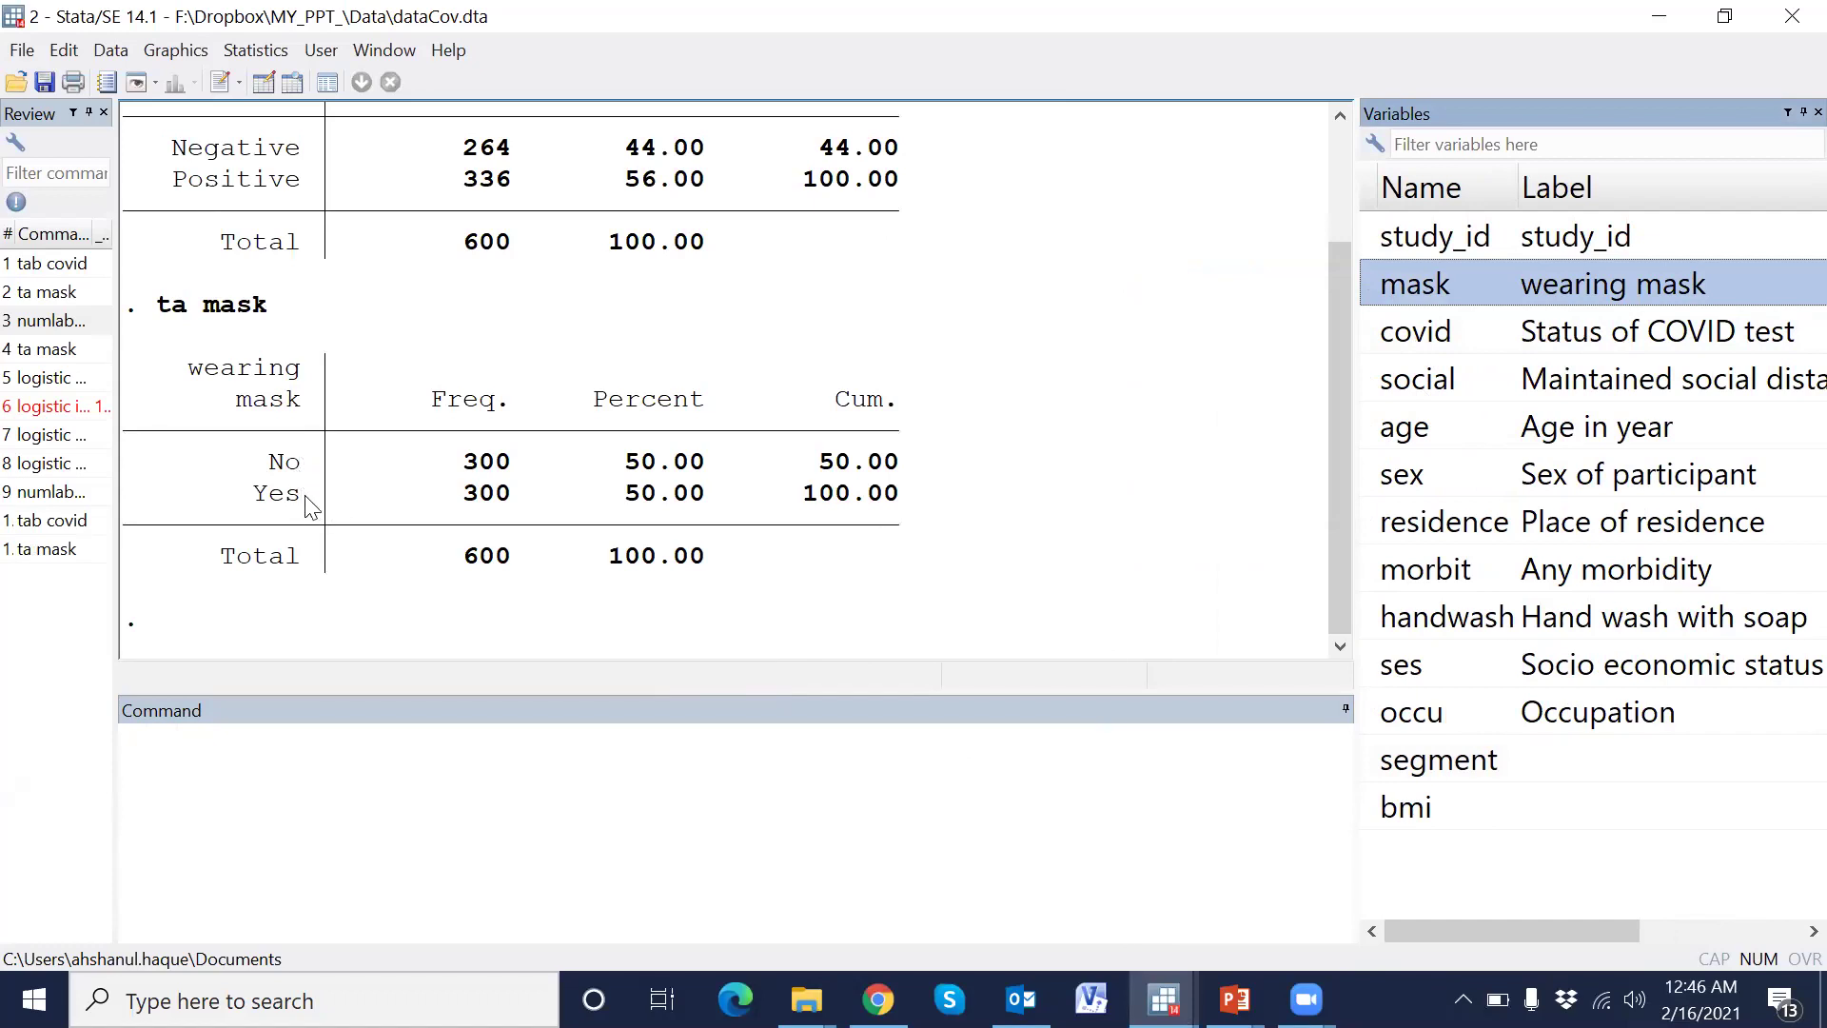
Prefix the value labels with their numeric codes using numlabel, add, and tabulate mask again
click(57, 322)
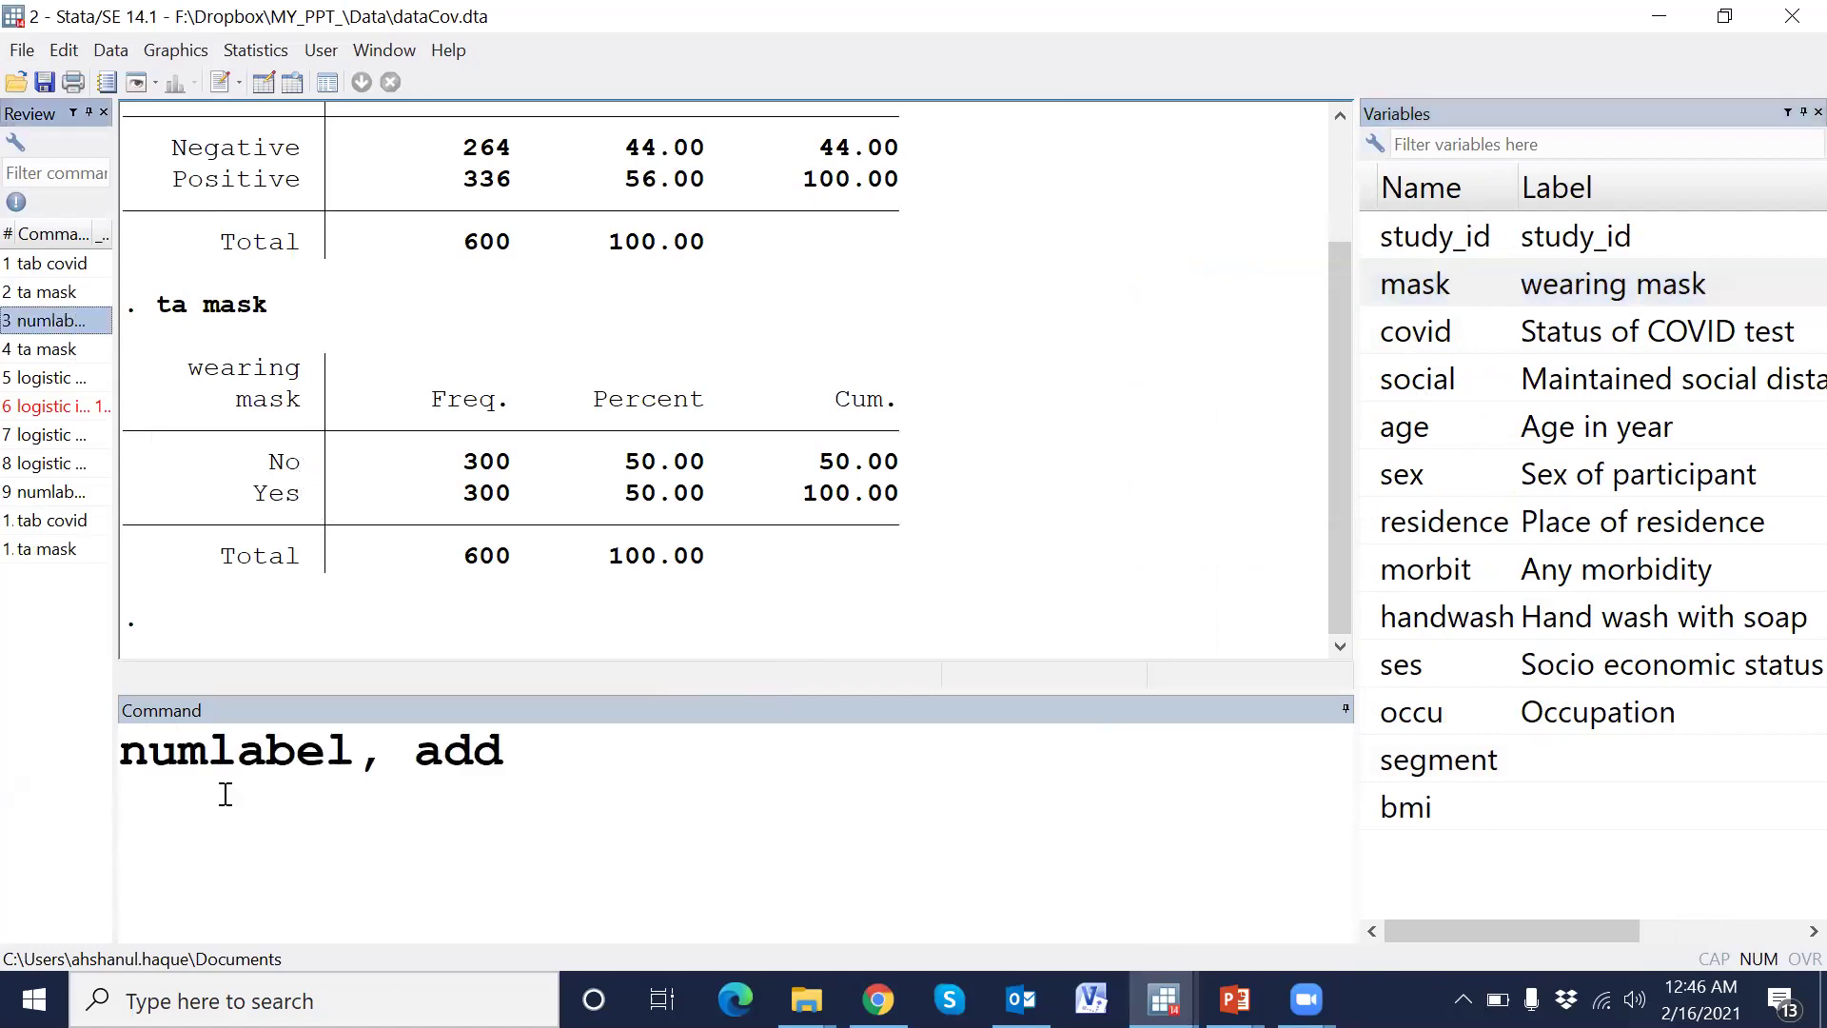
click(589, 761)
key(Return)
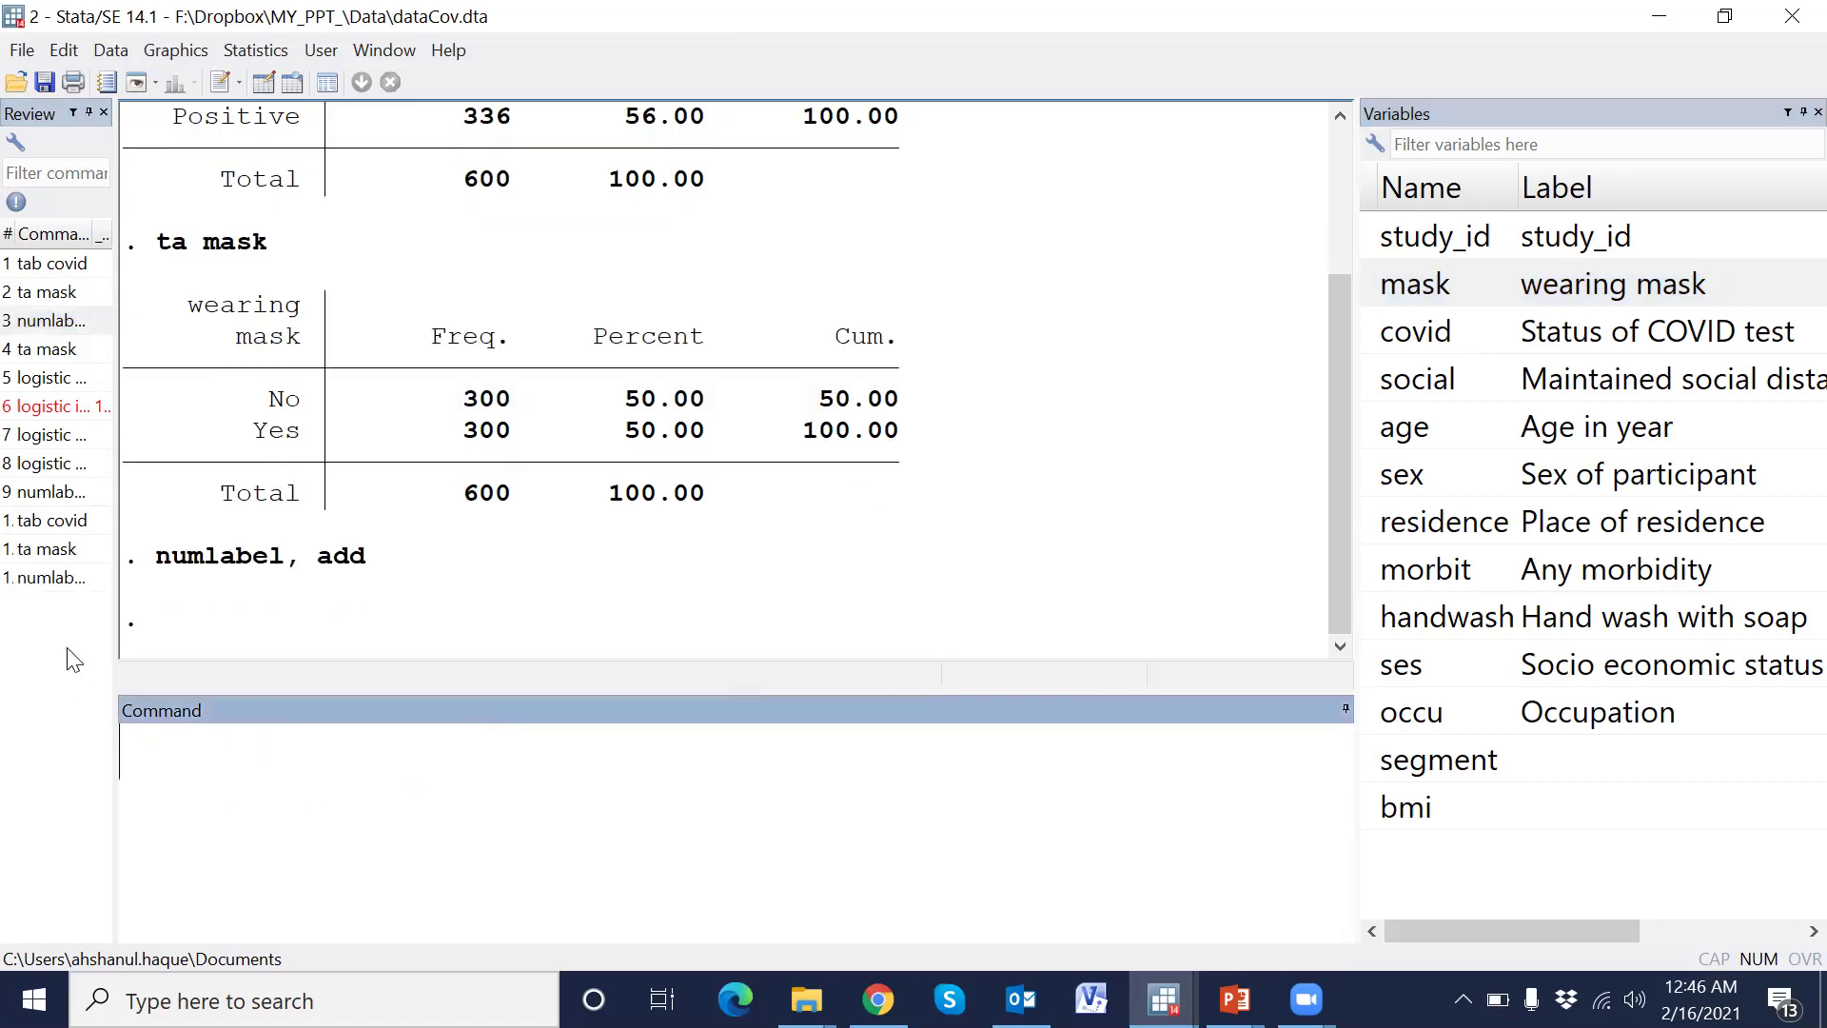
click(74, 551)
click(476, 795)
key(Return)
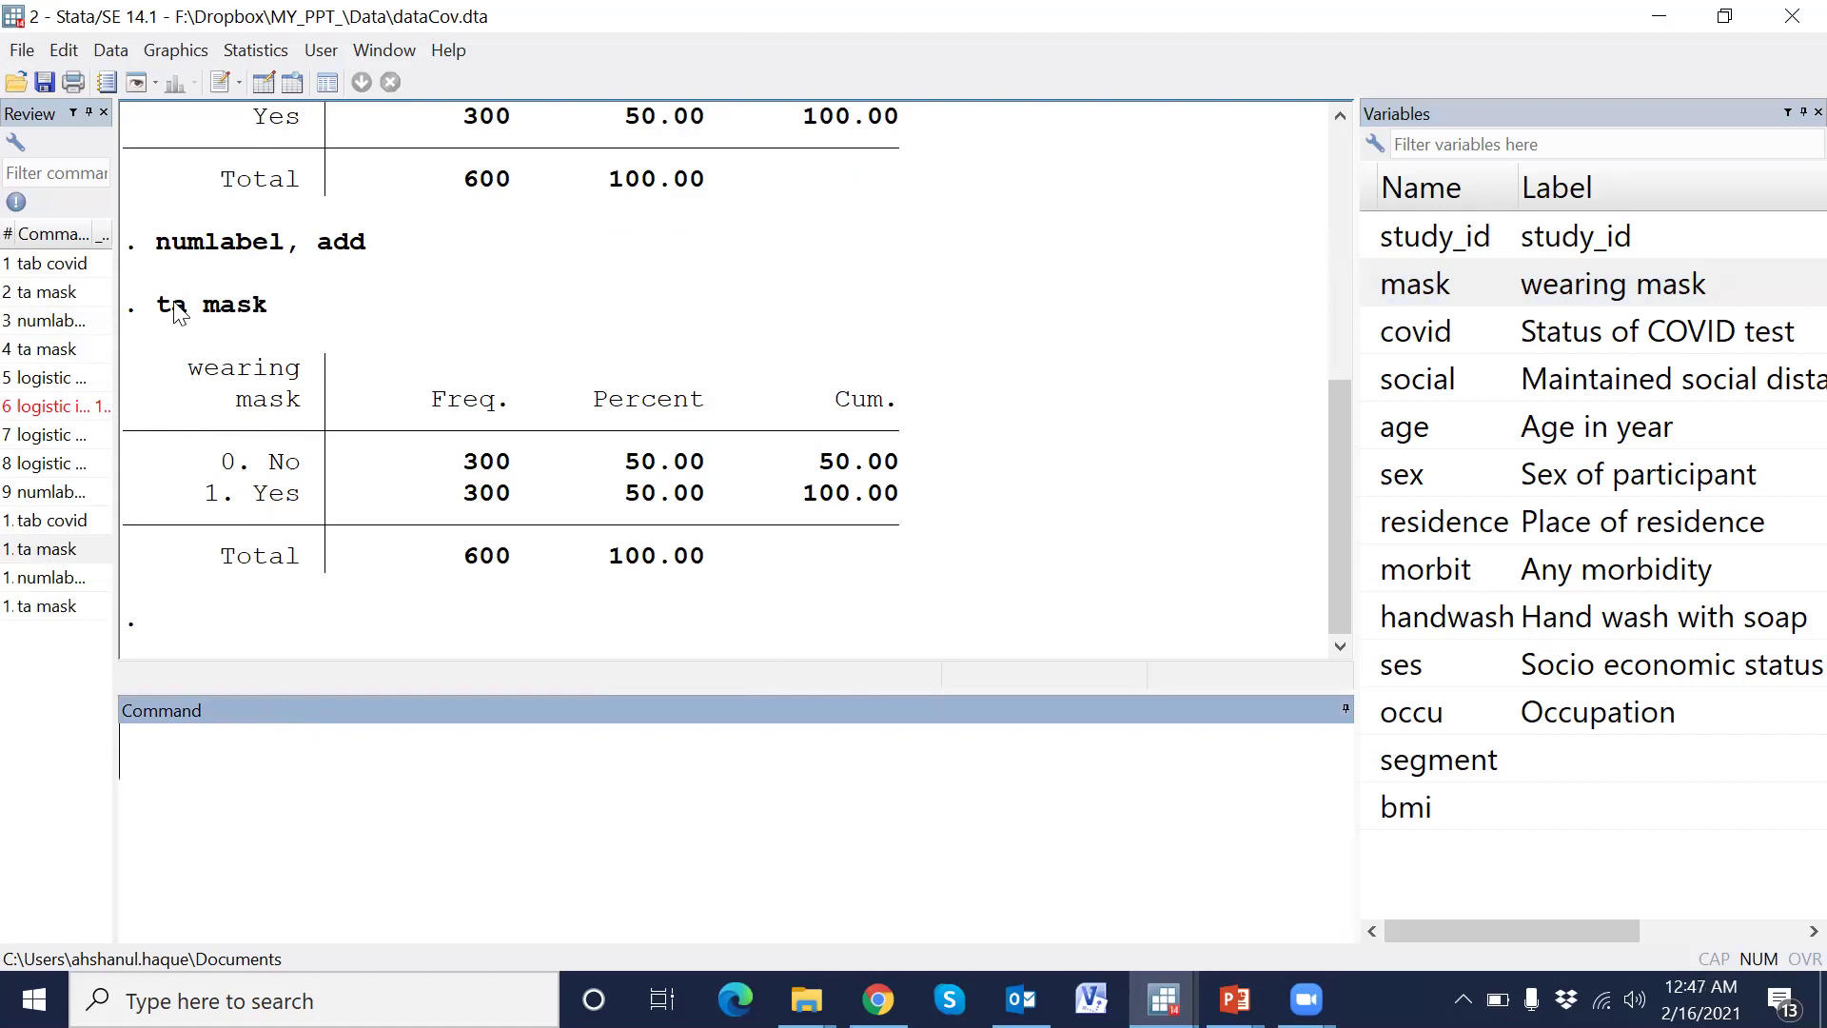
drag(151, 249, 392, 246)
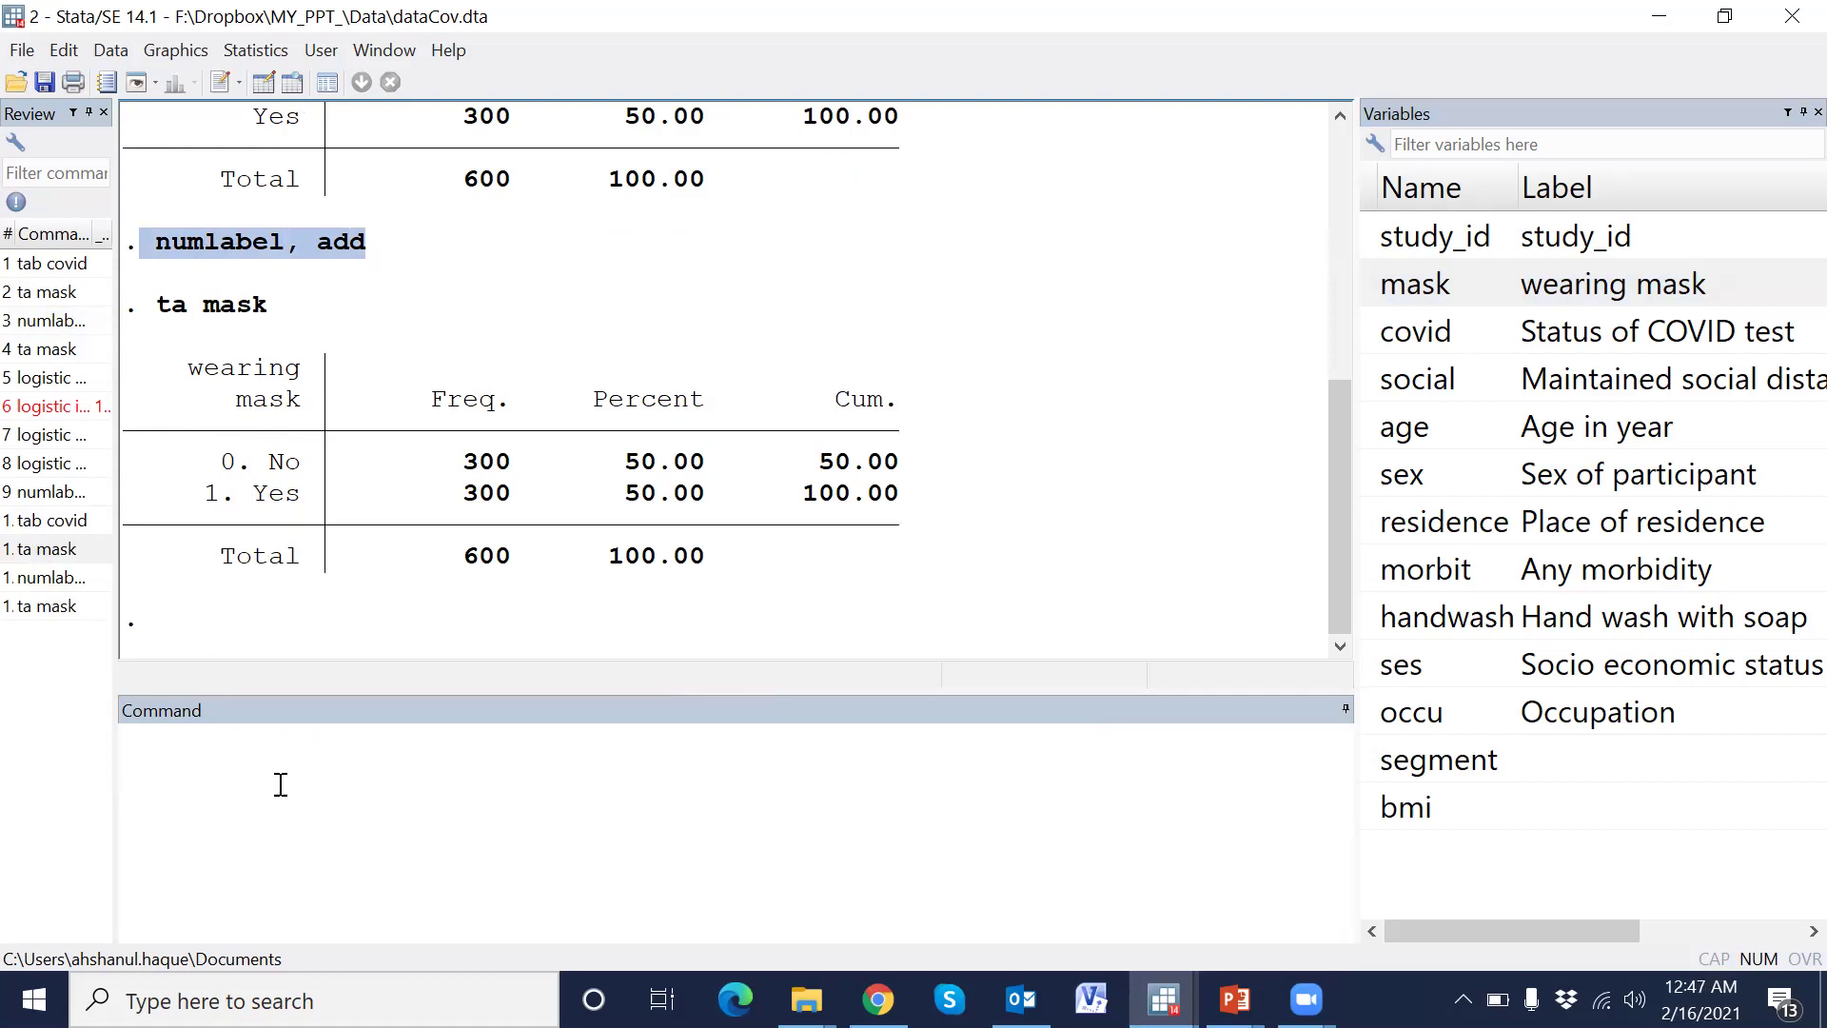
Fit a logistic regression of covid on mask, rerunning it in a widened results area so the table lines fit
click(281, 784)
text(lo)
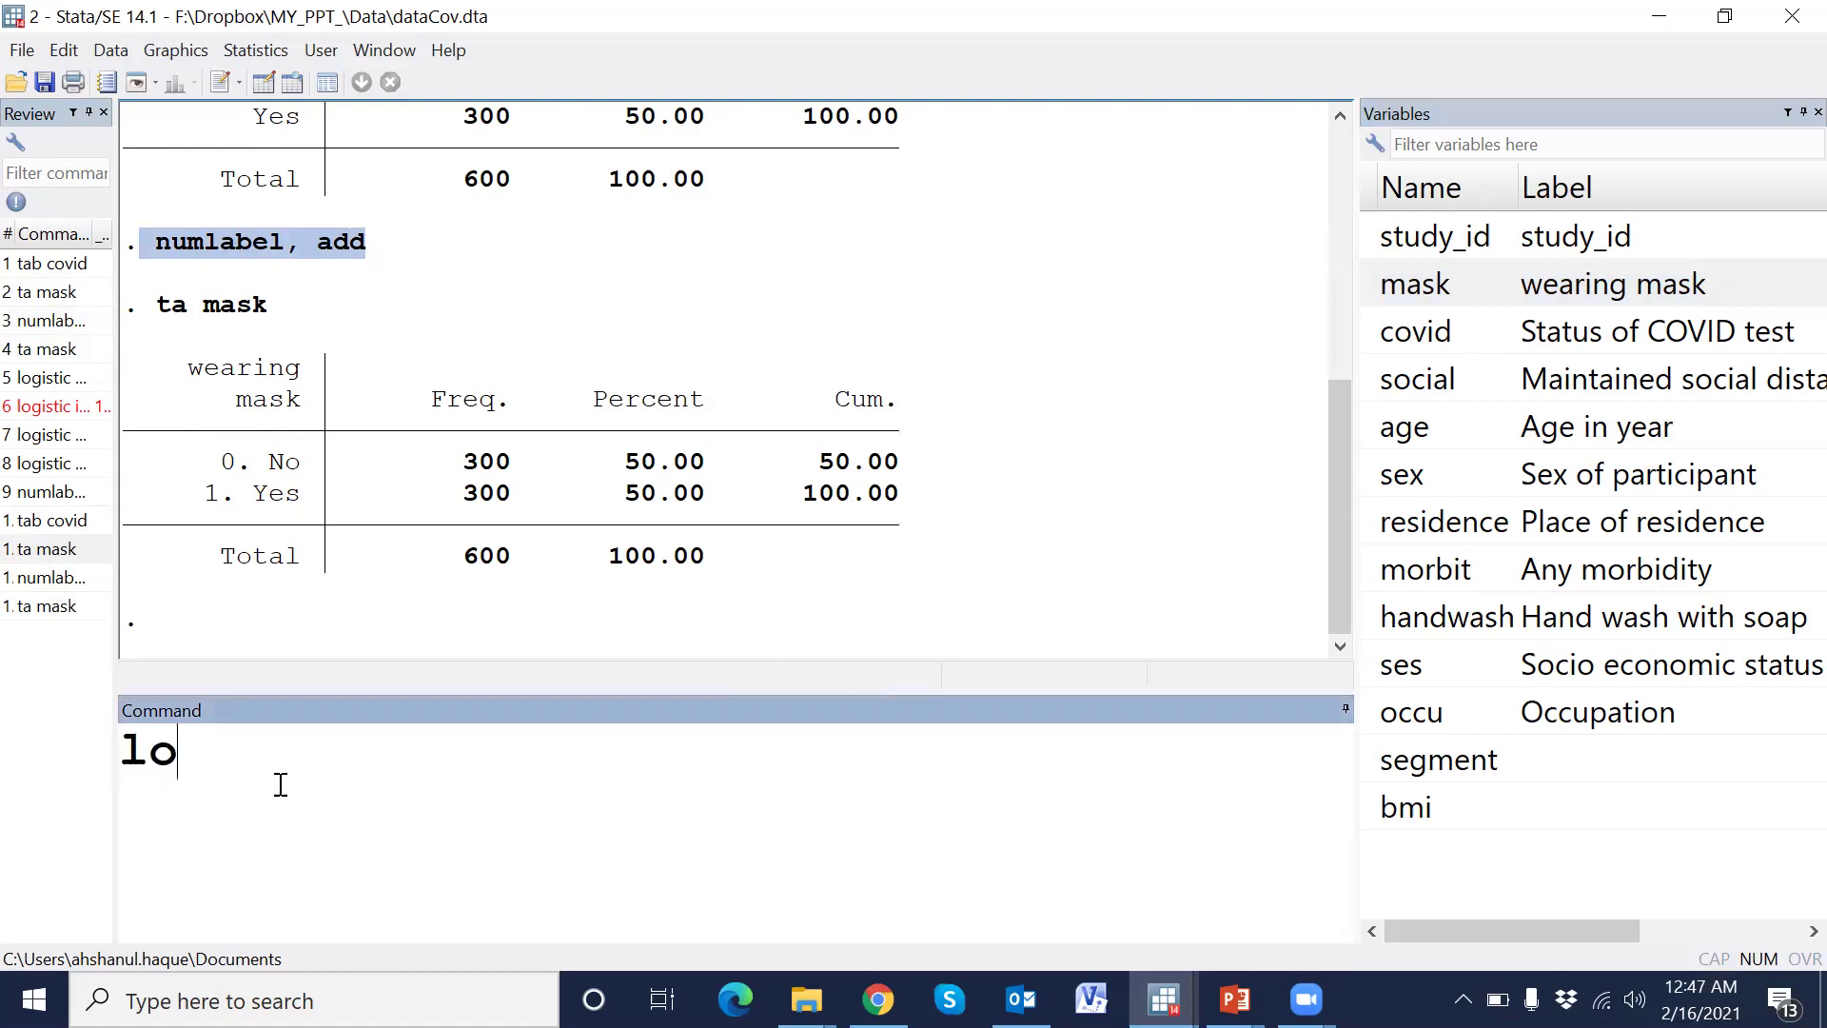
text(gistice)
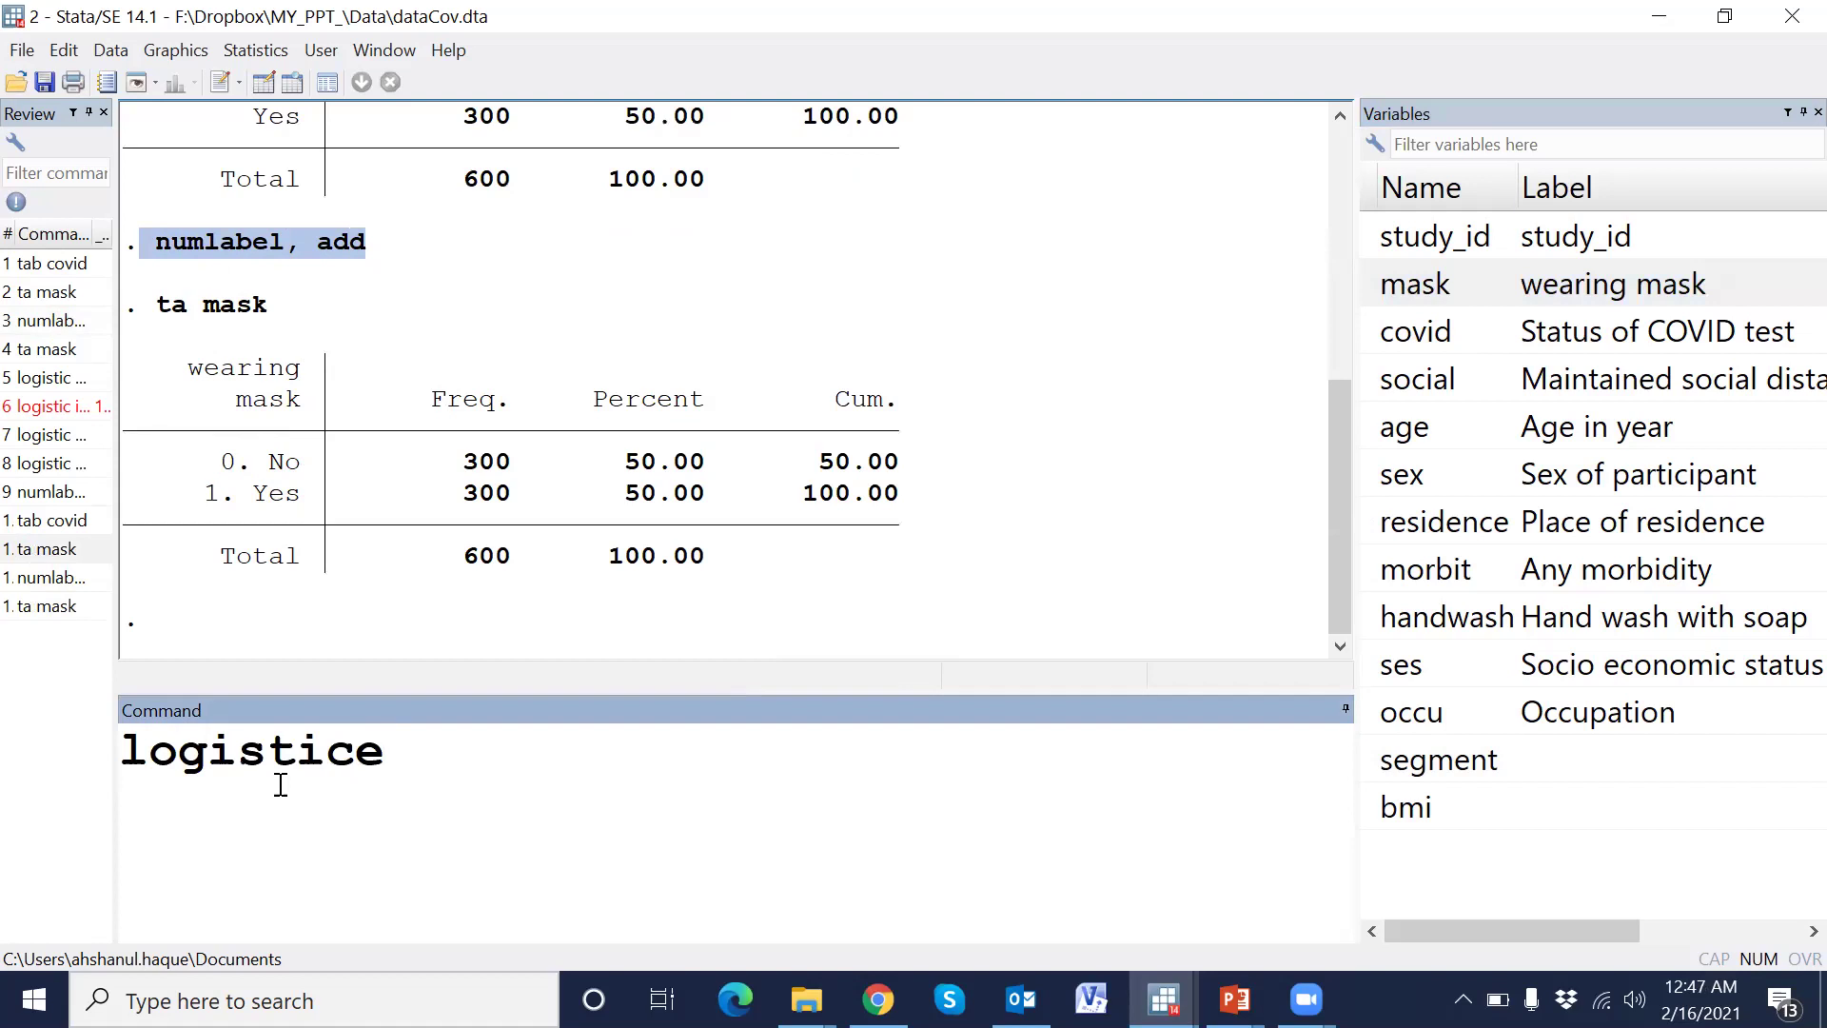
key(BackSpace)
double_click(1374, 339)
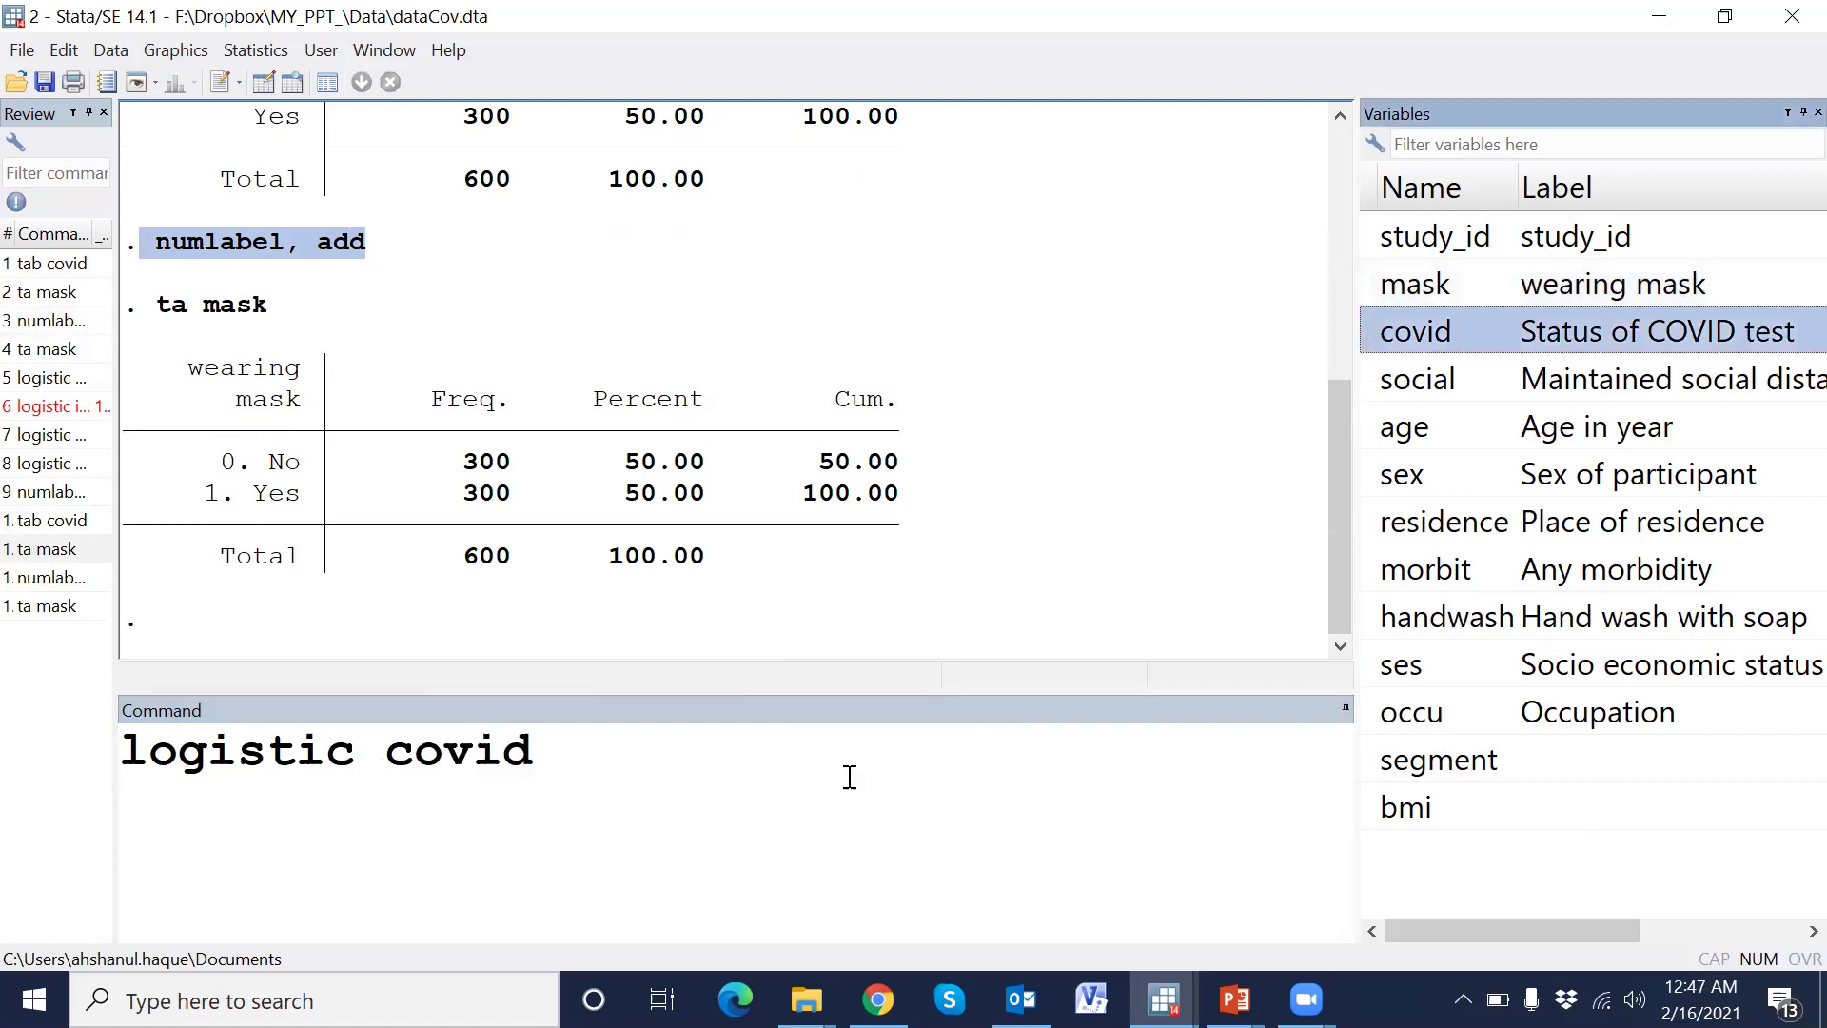
double_click(1378, 289)
key(Return)
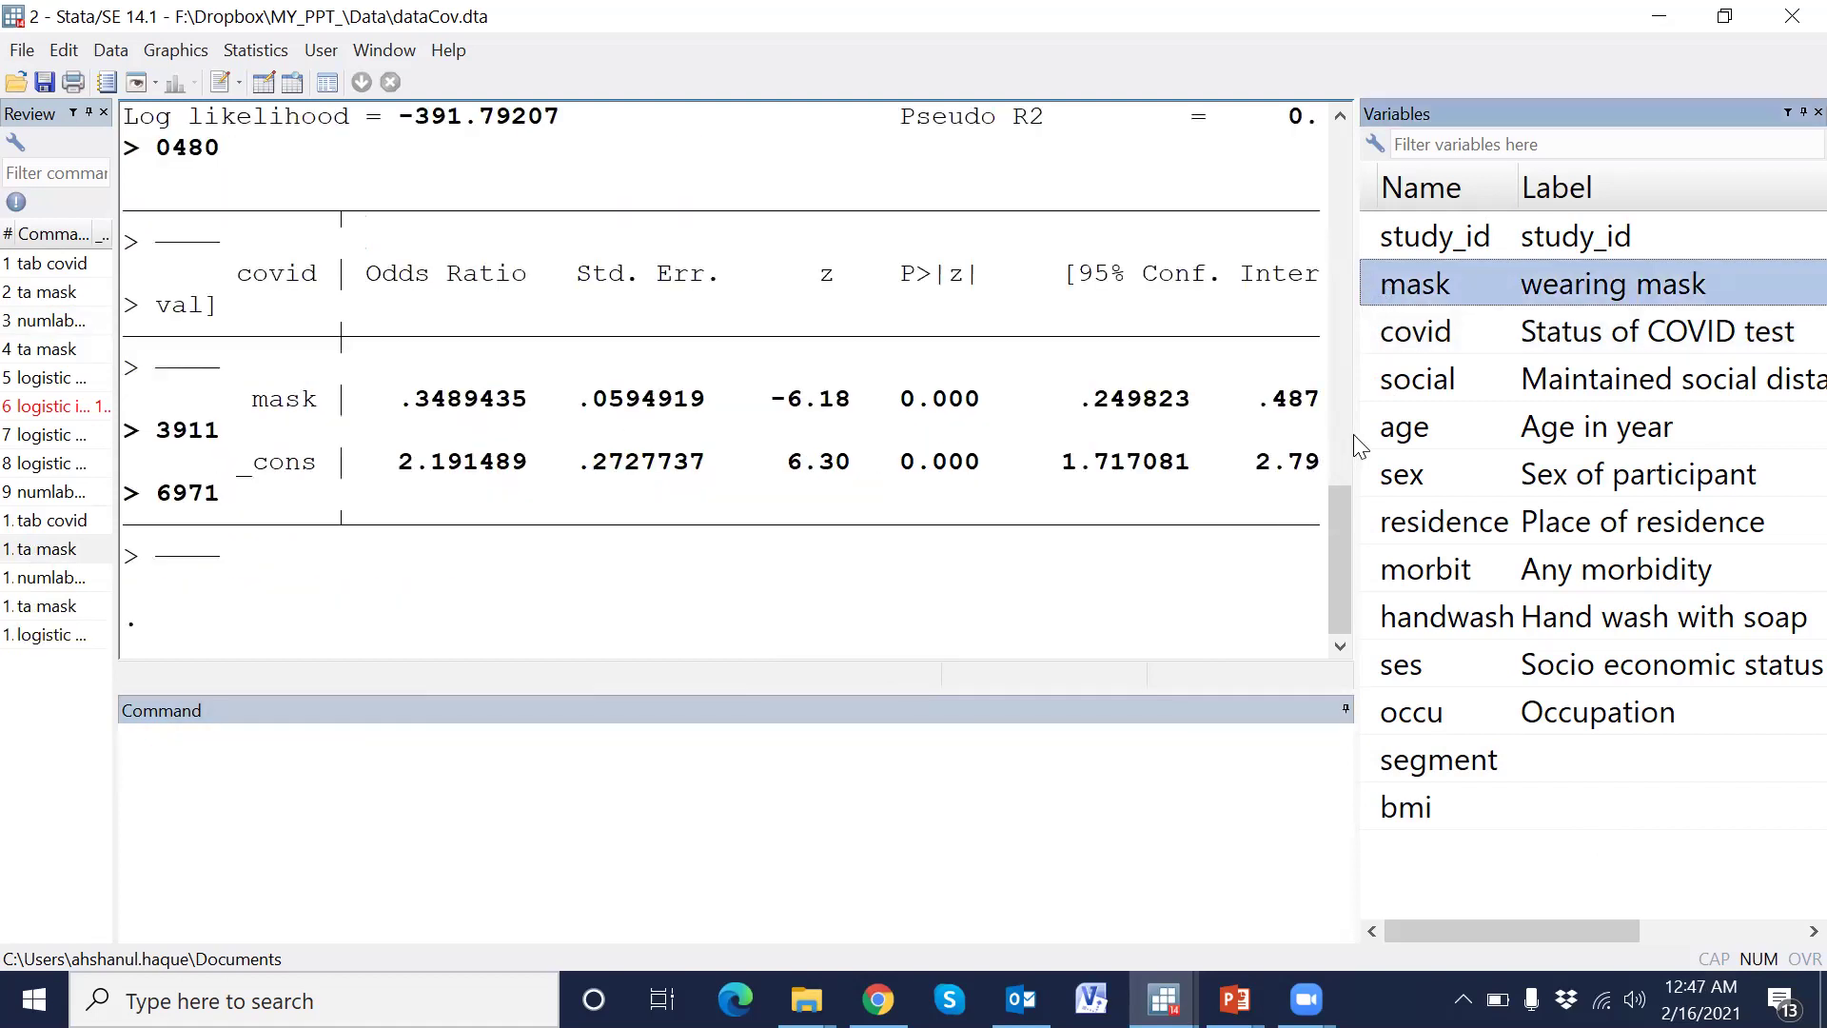
drag(1354, 434, 1460, 462)
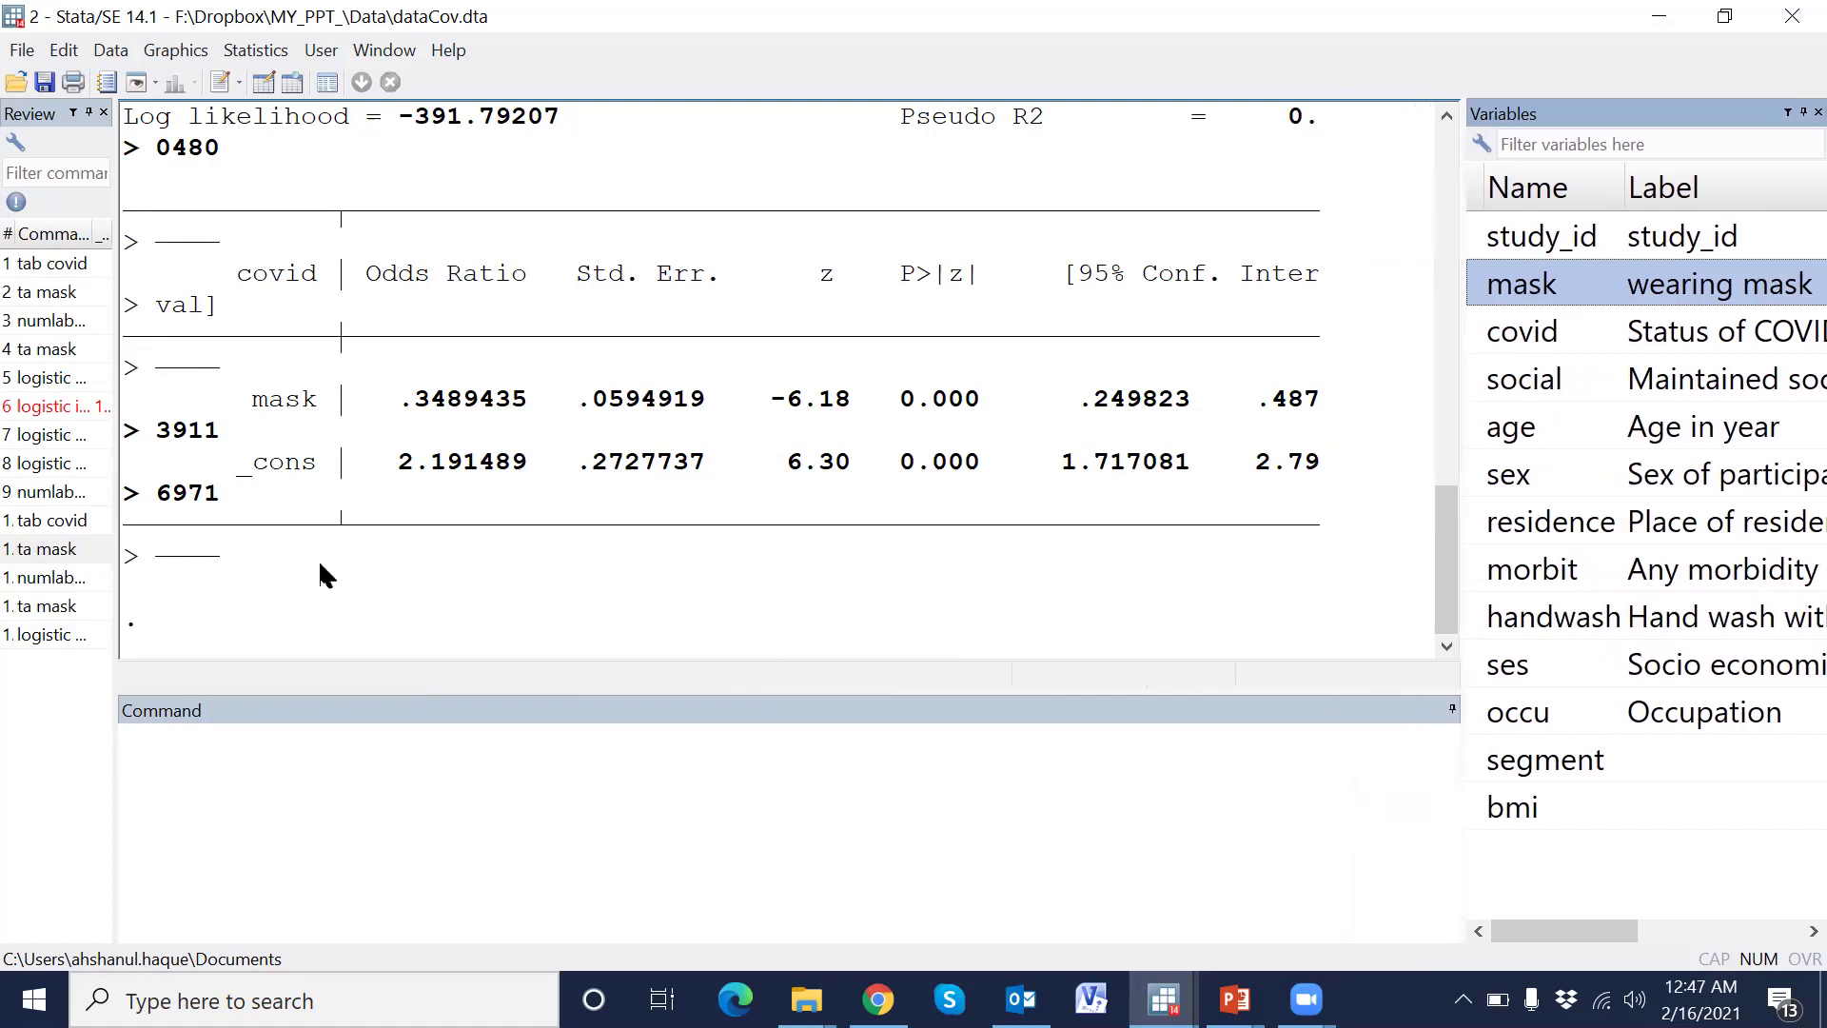
double_click(21, 636)
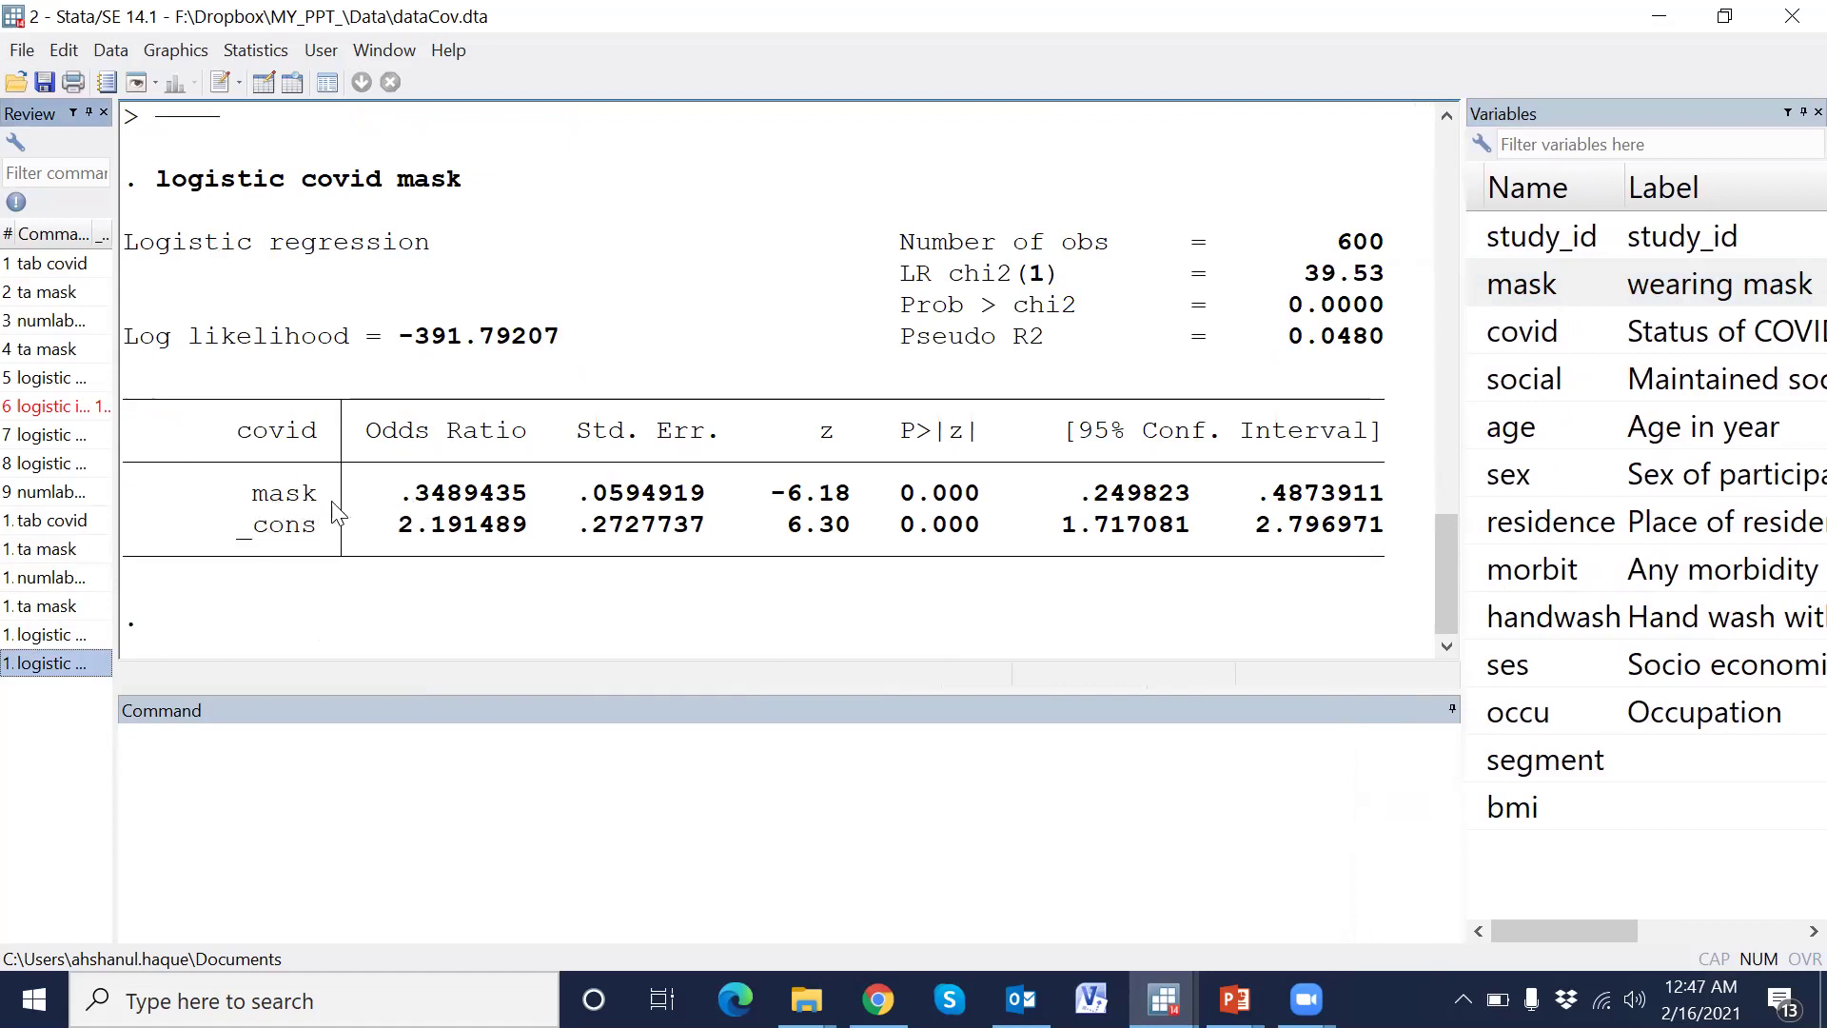
Run the logistic regression of covid with mask category 1 as the reference, using ib1.mask, and highlight the odds ratio for No
click(59, 666)
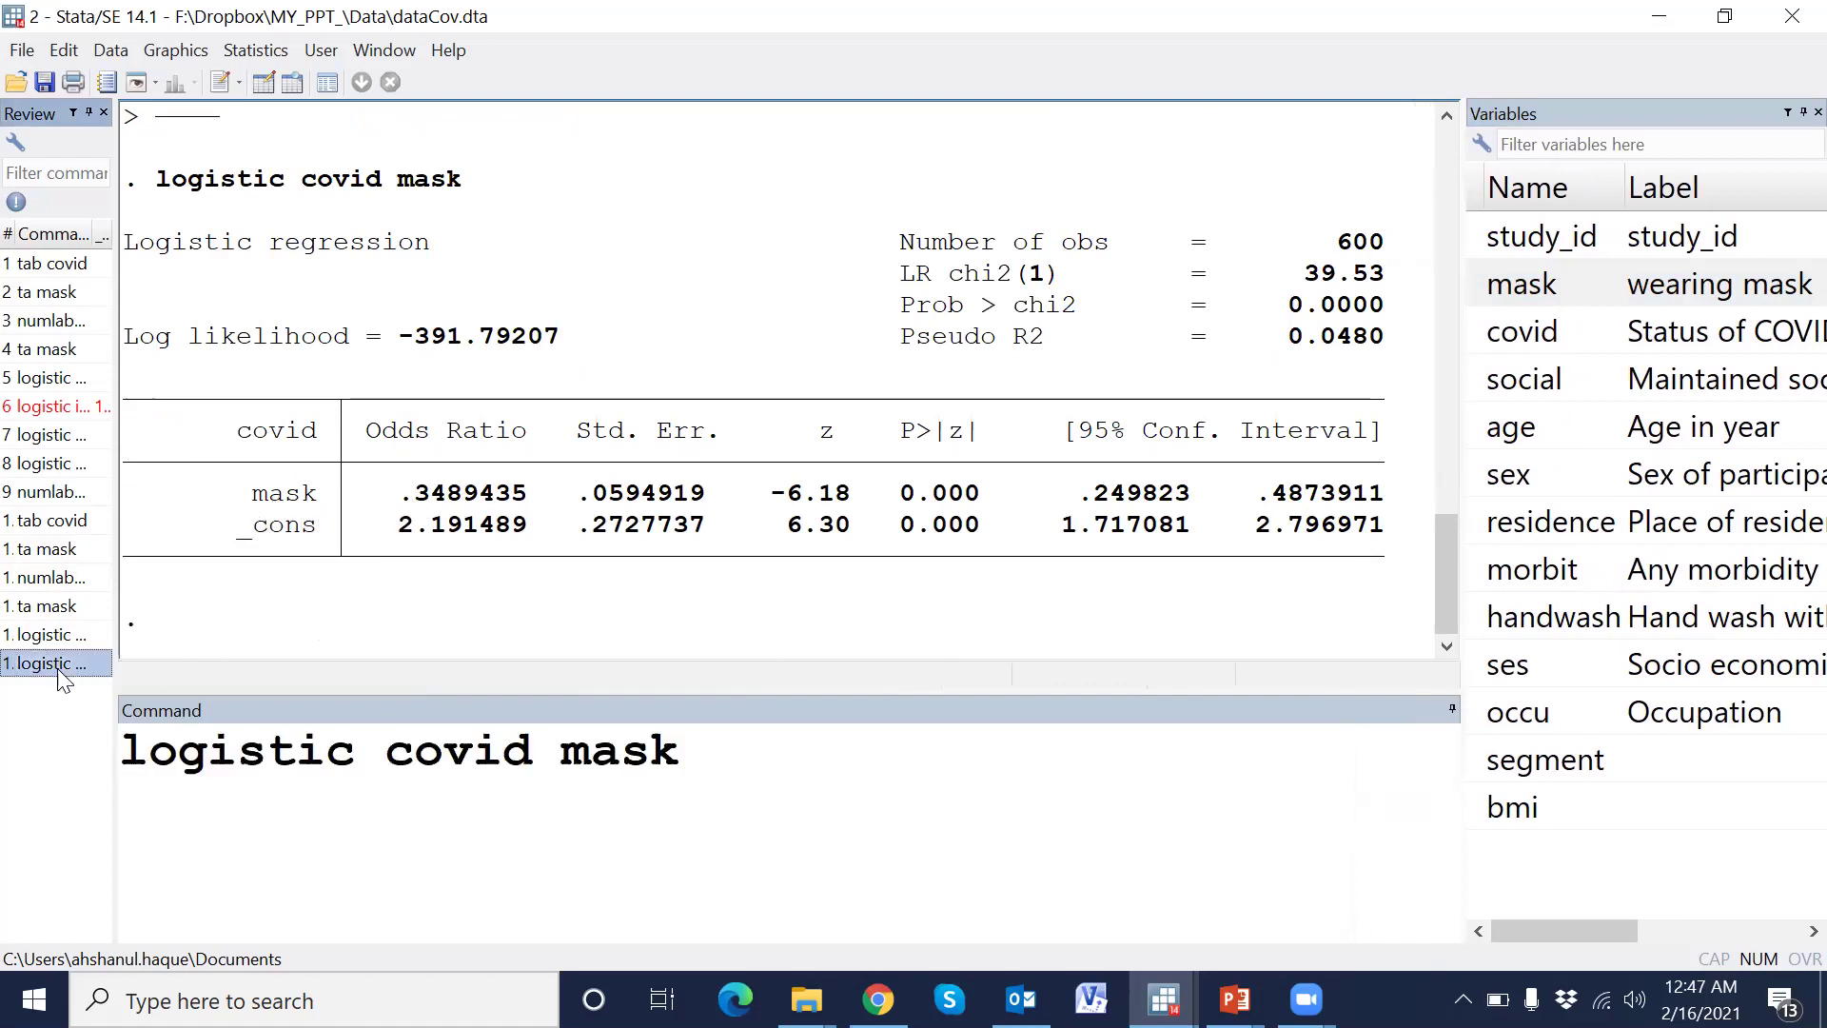
click(561, 769)
text(i)
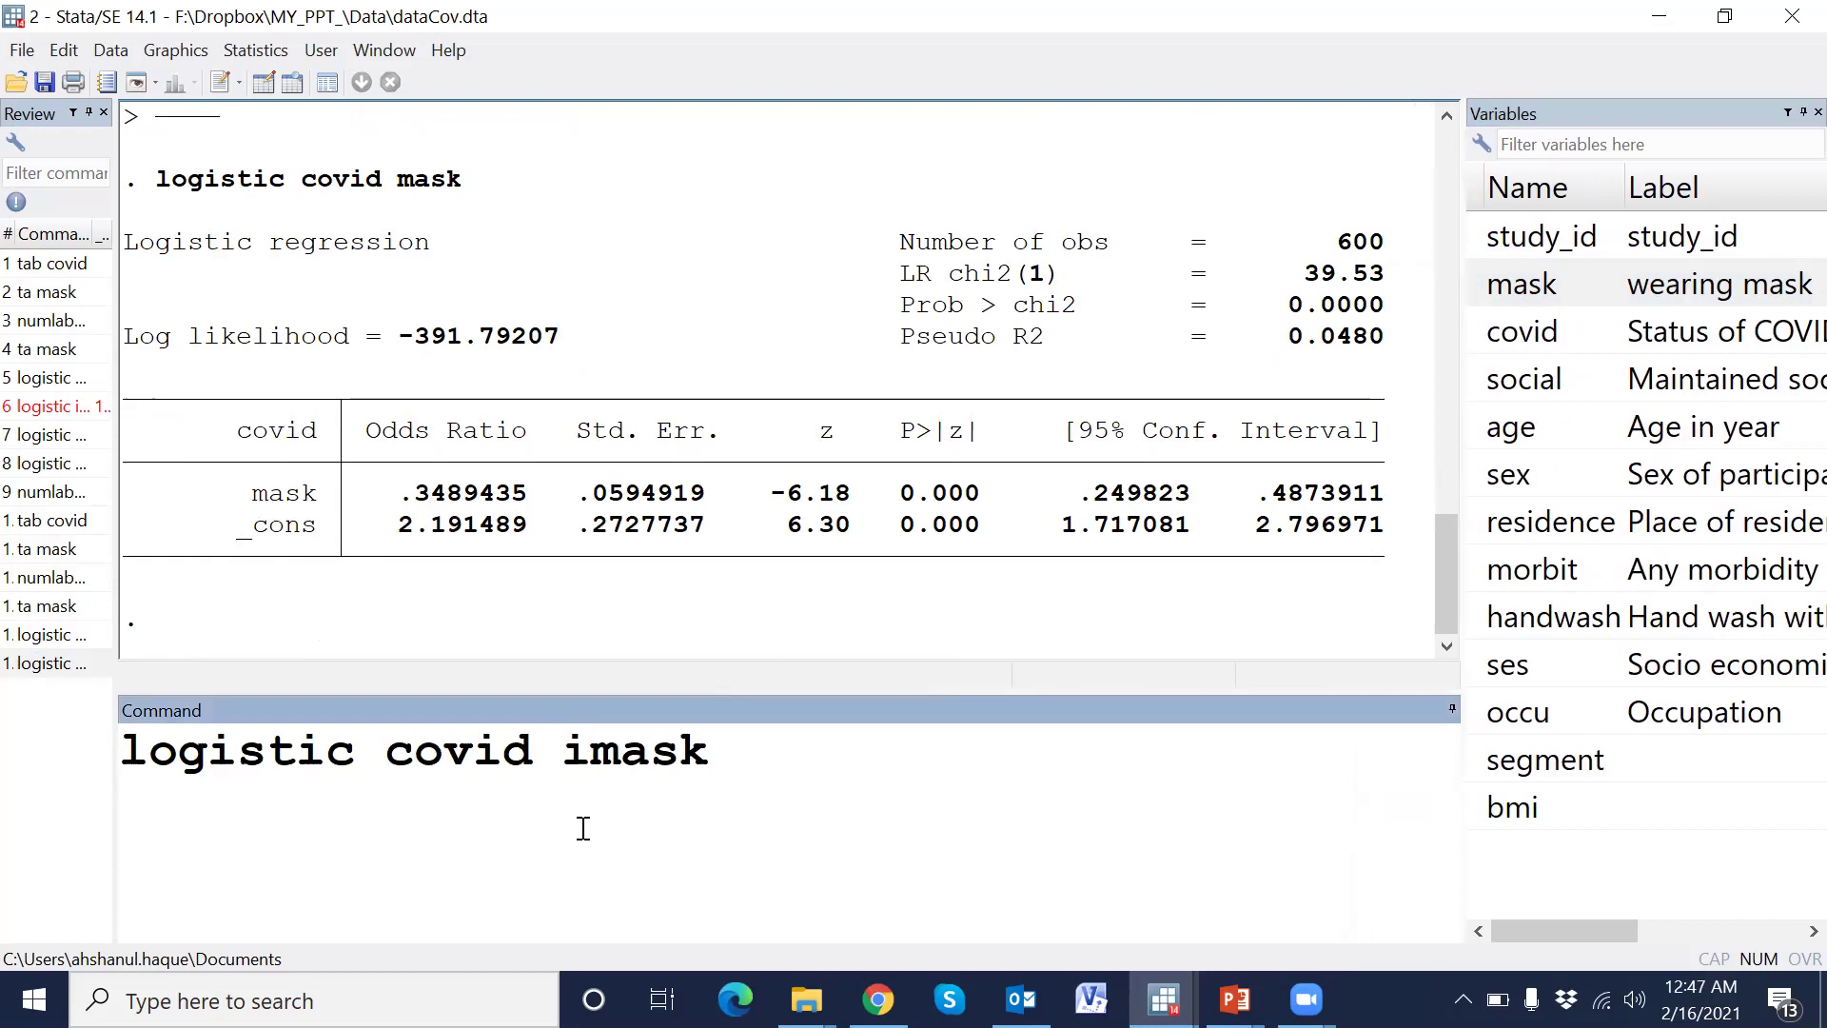
text(b1.)
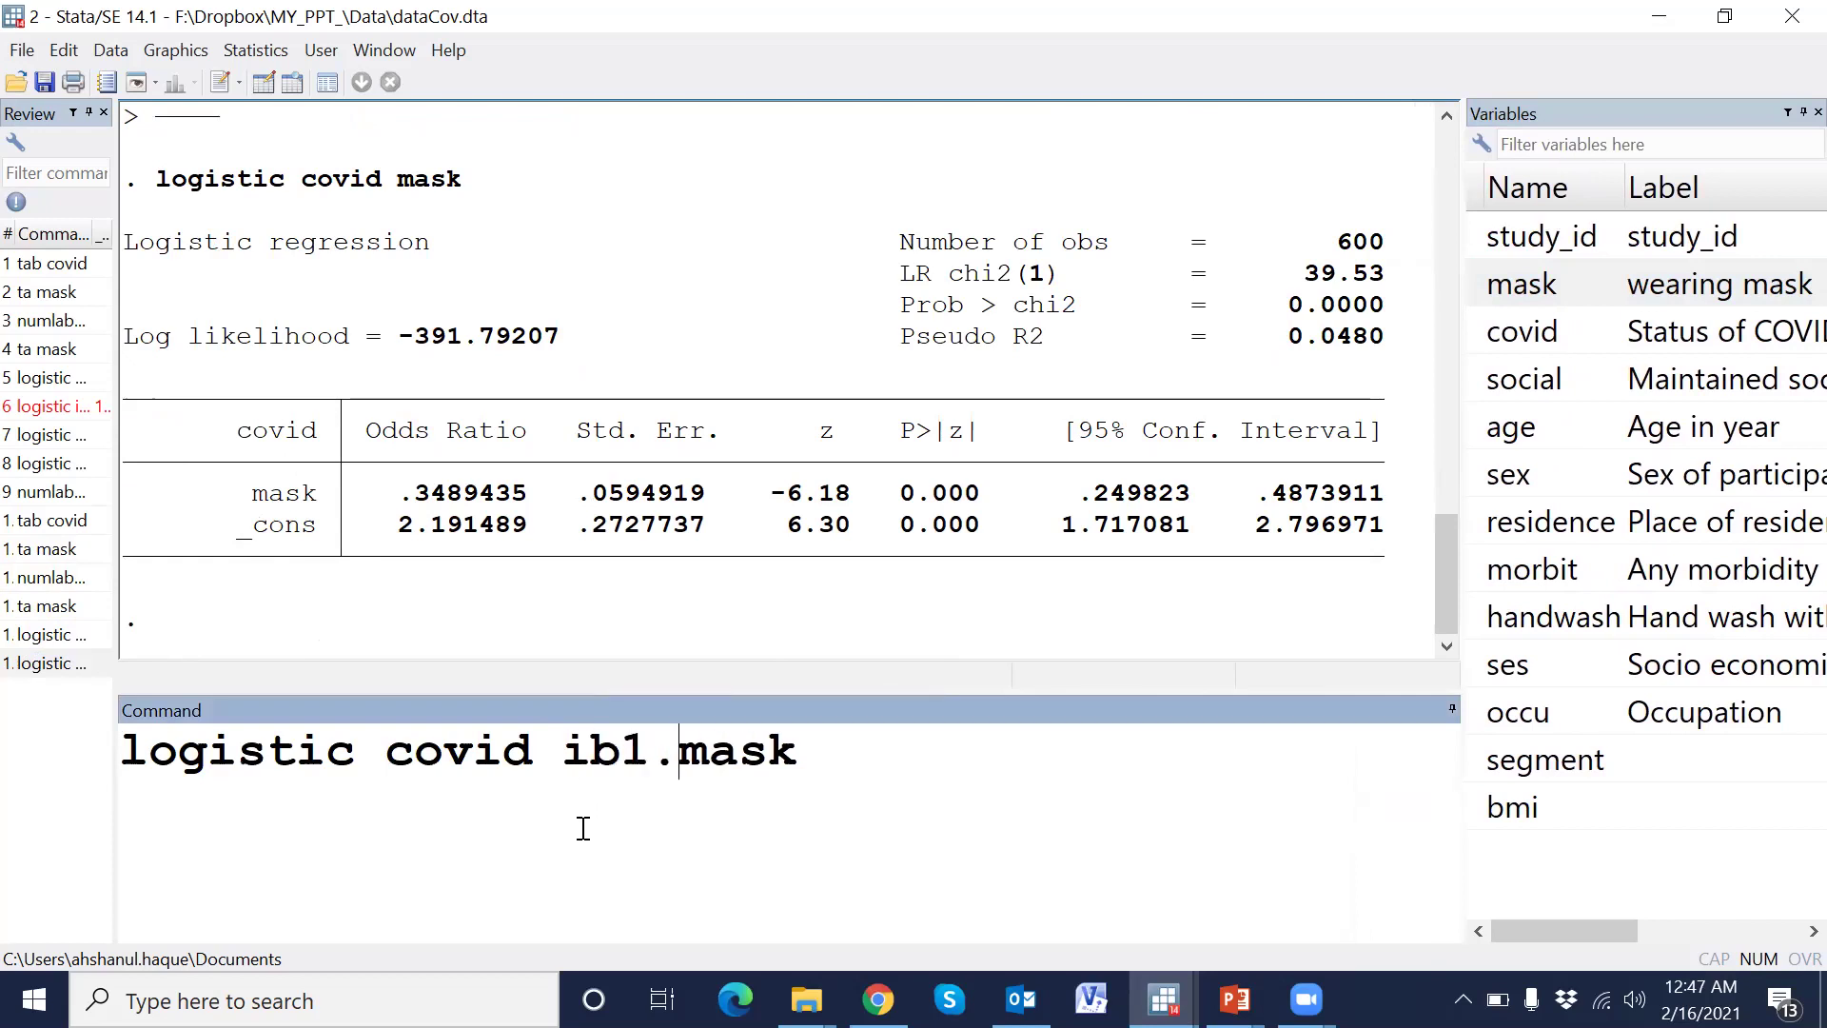
scroll(561, 580, up, 5)
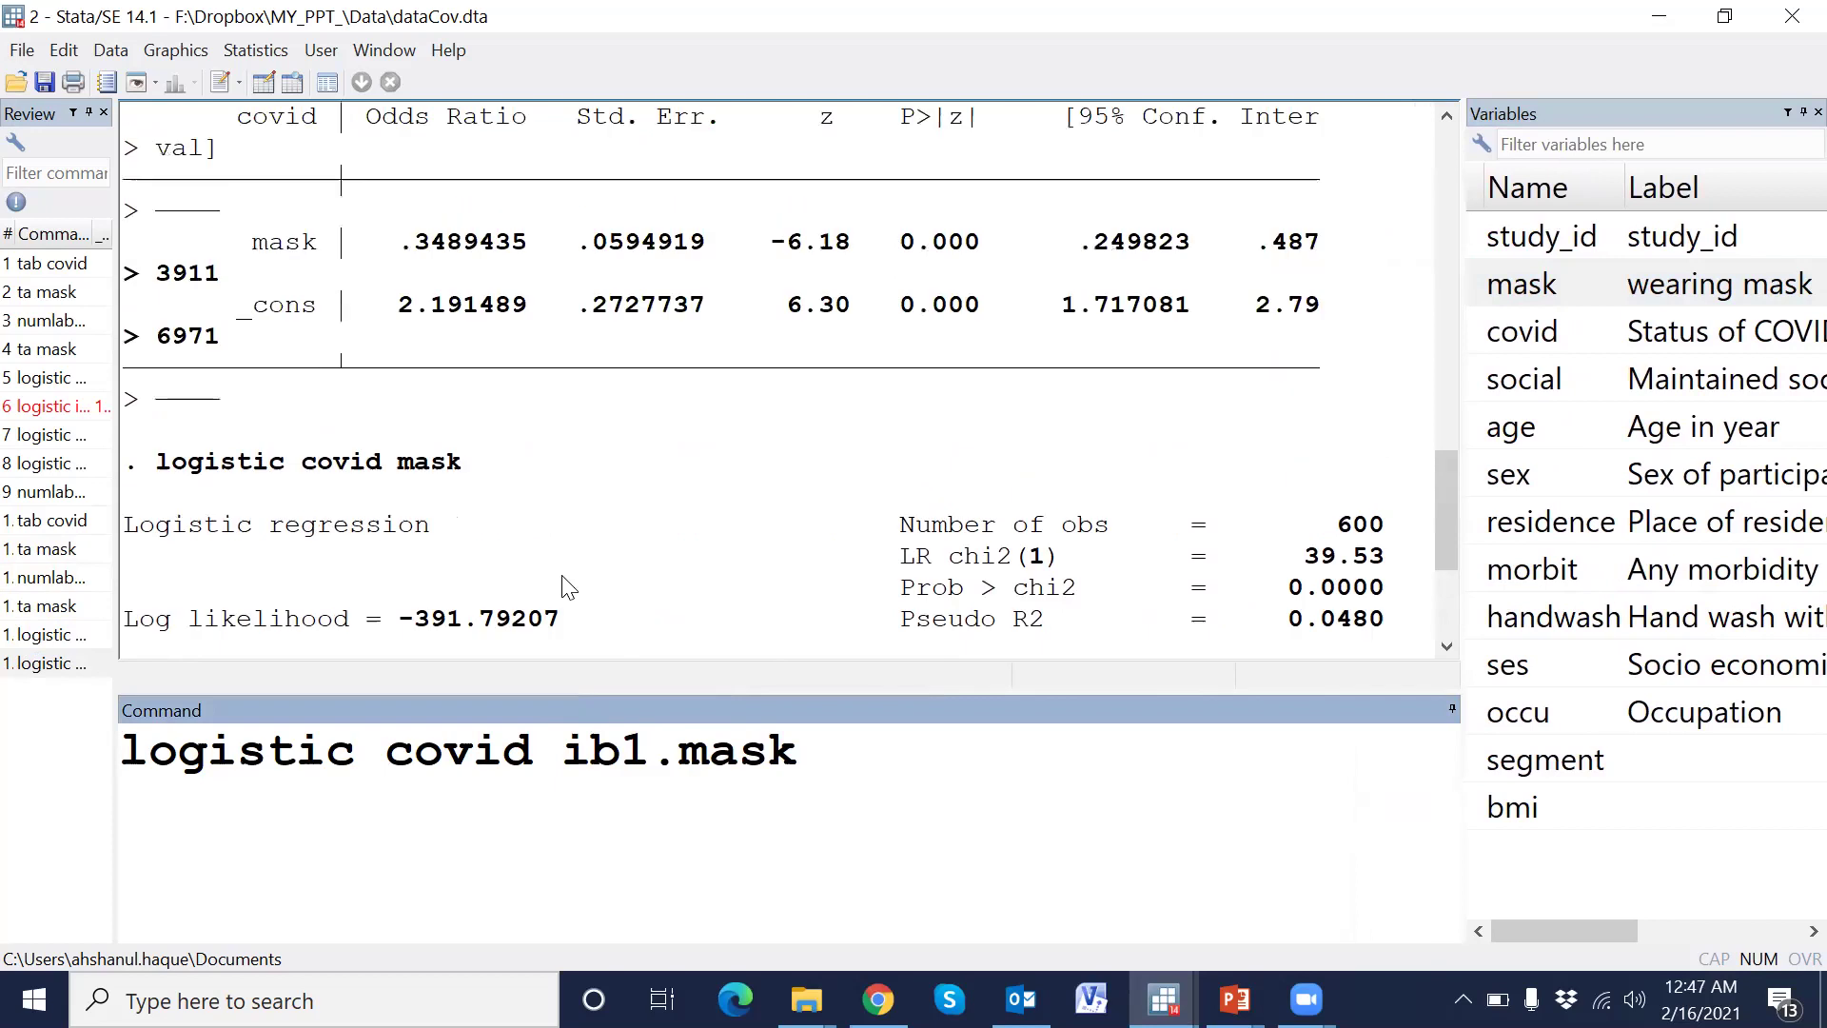
scroll(456, 519, up, 5)
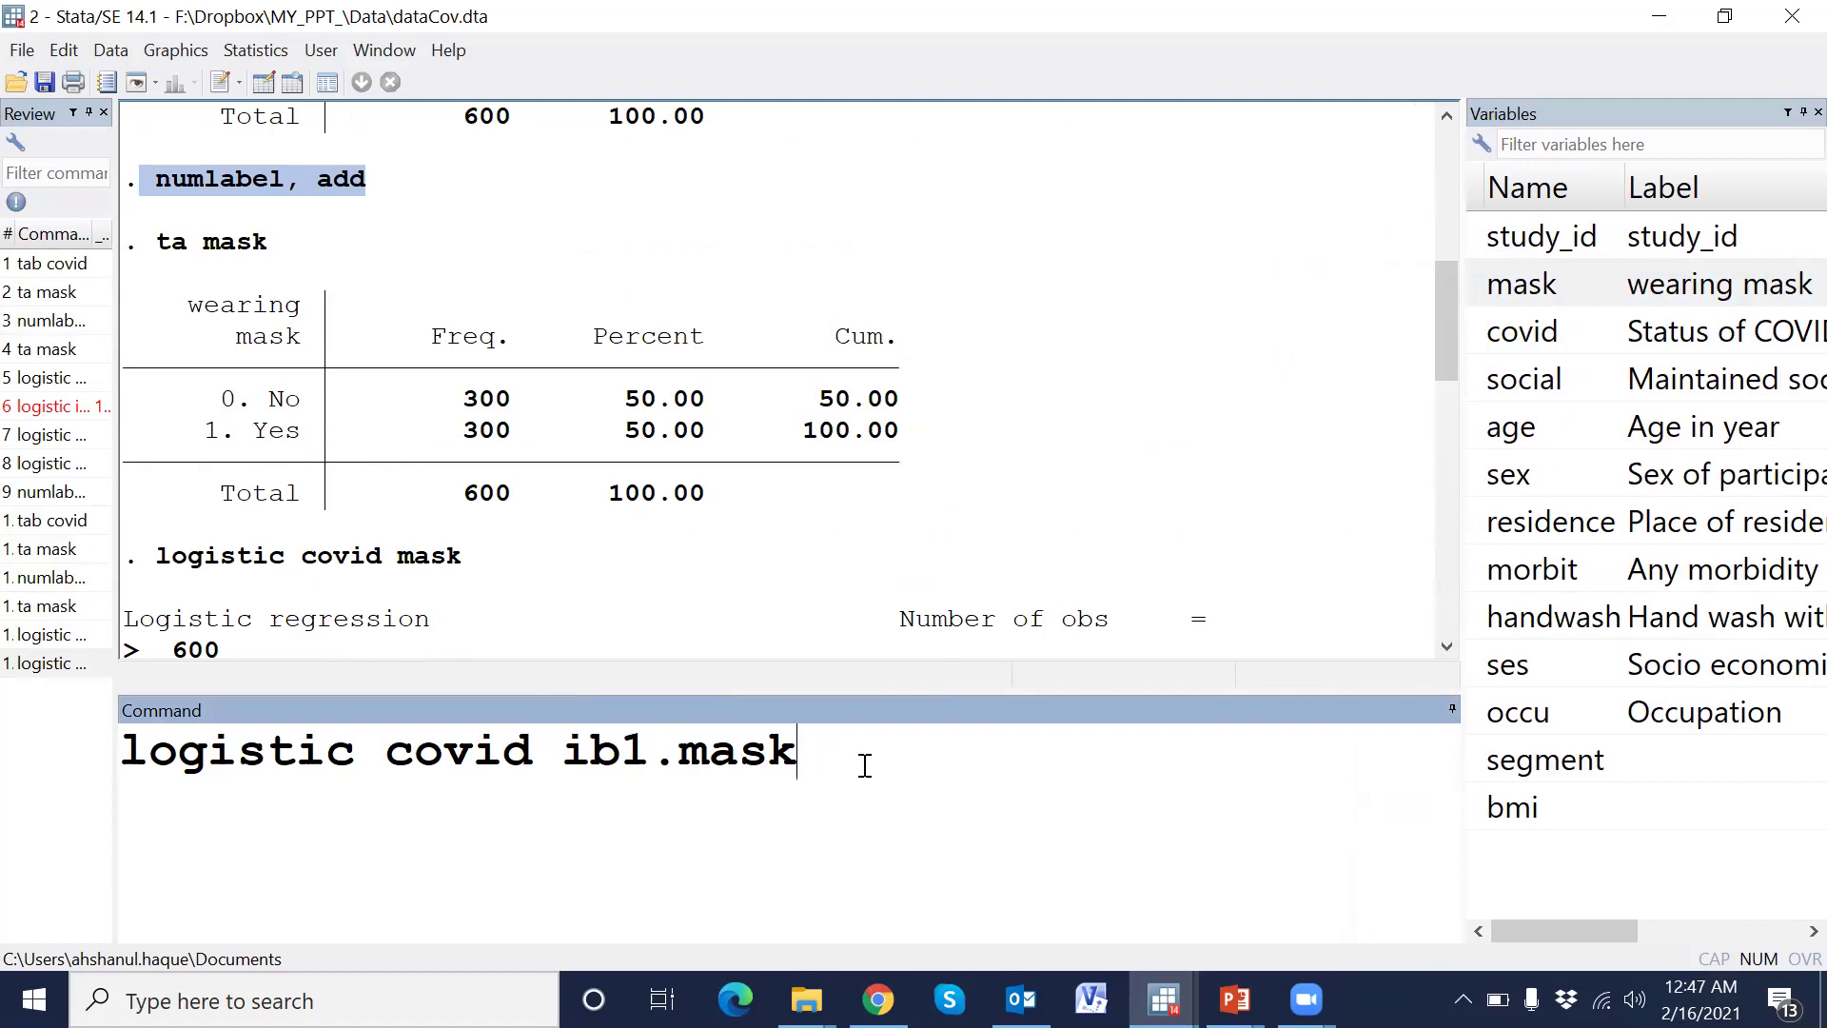
key(Return)
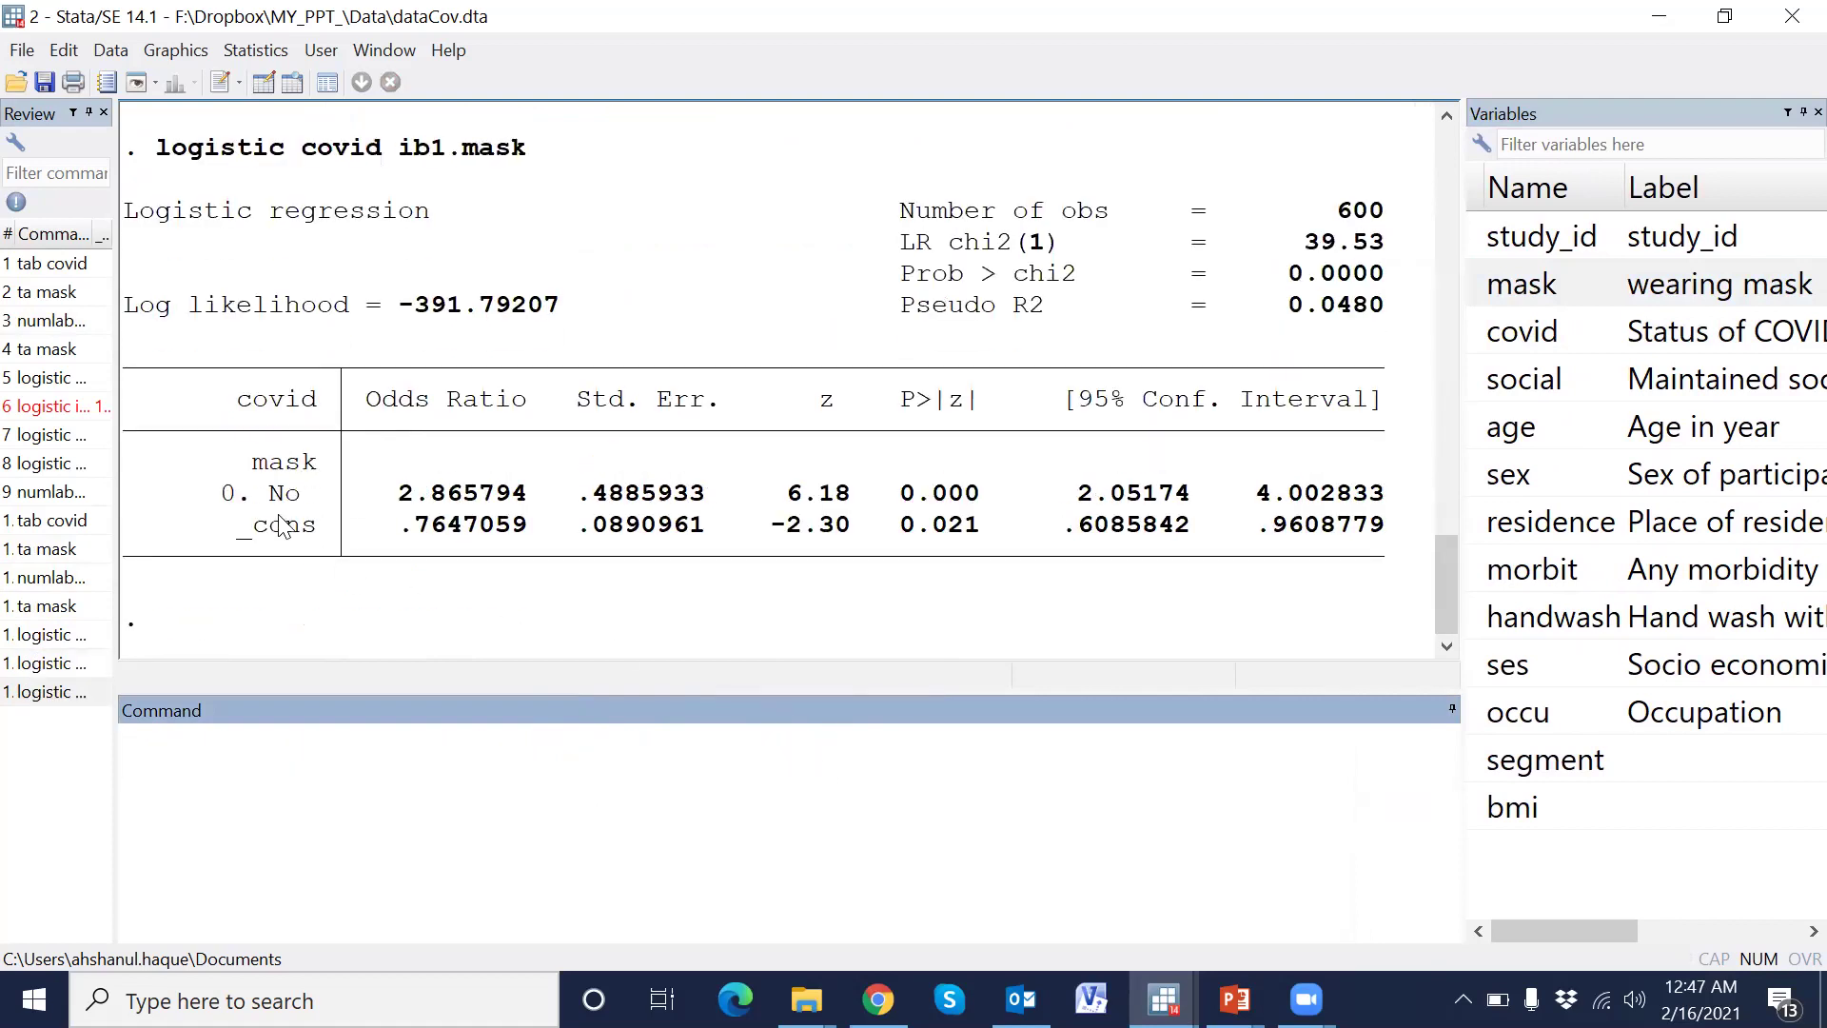
drag(386, 493, 526, 506)
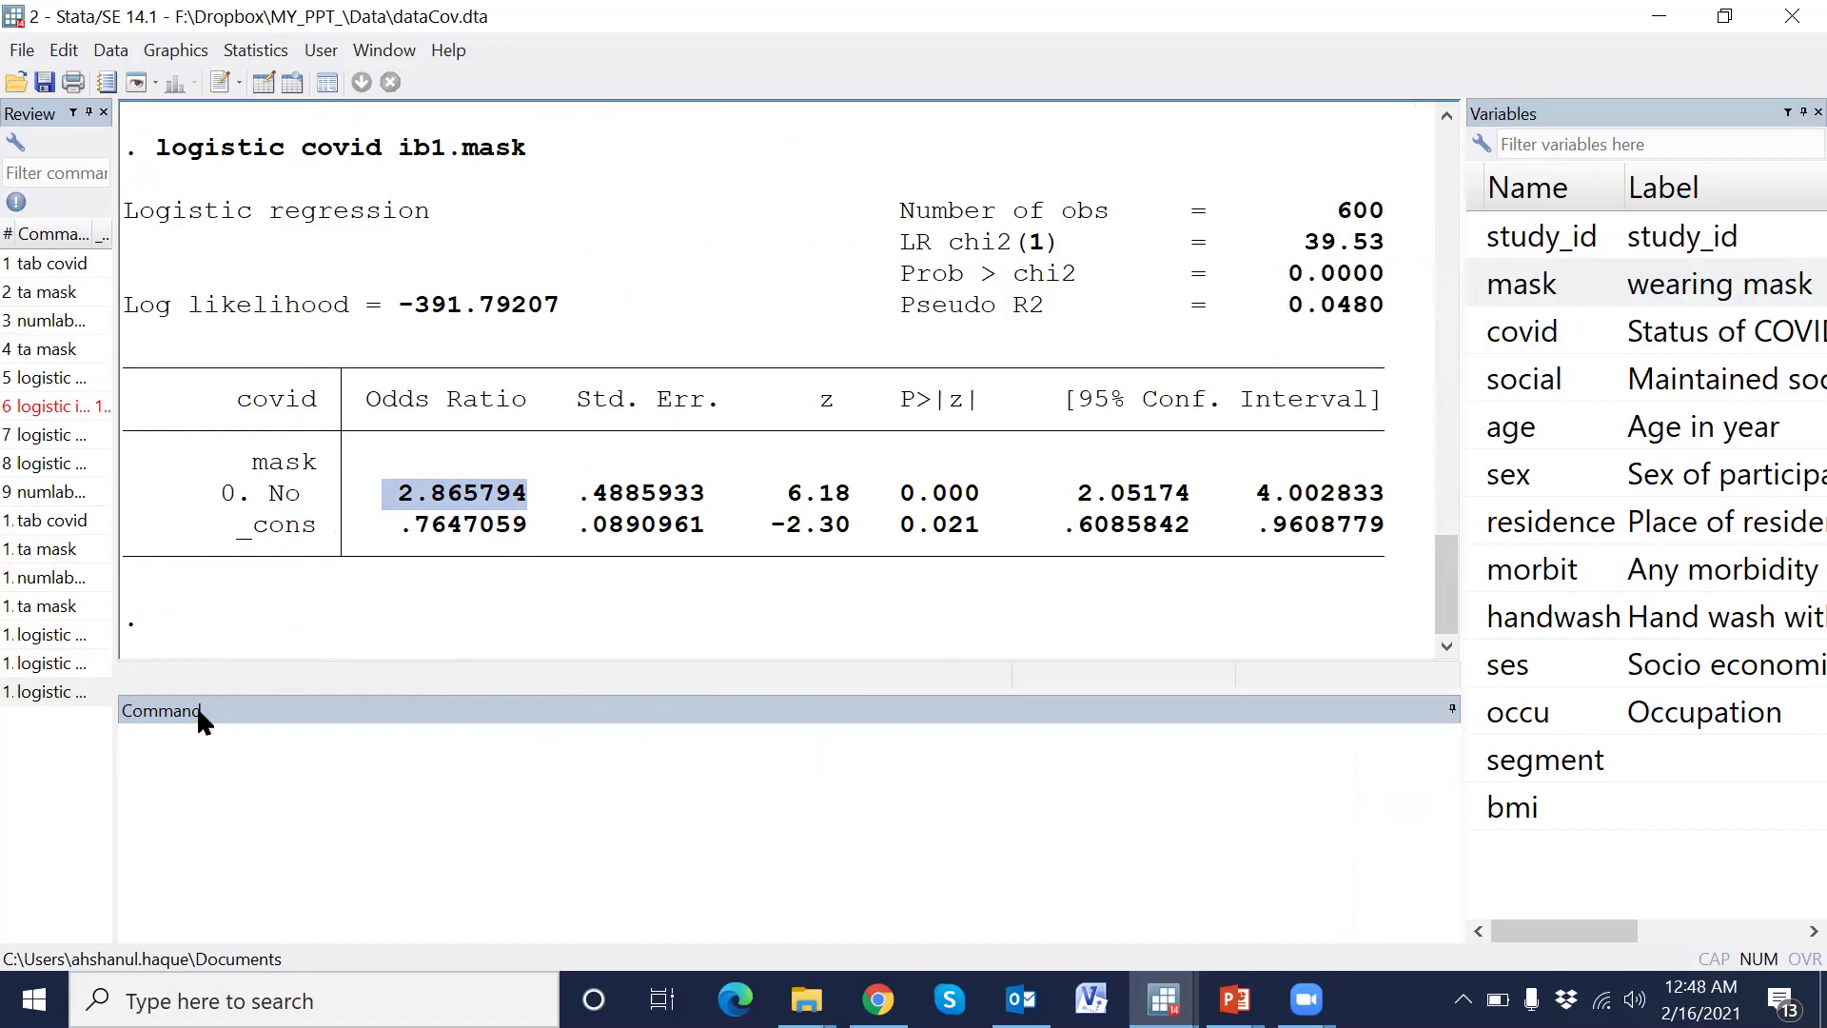
Change the reference category of mask to 0 and run logistic covid ib0.mask
click(52, 692)
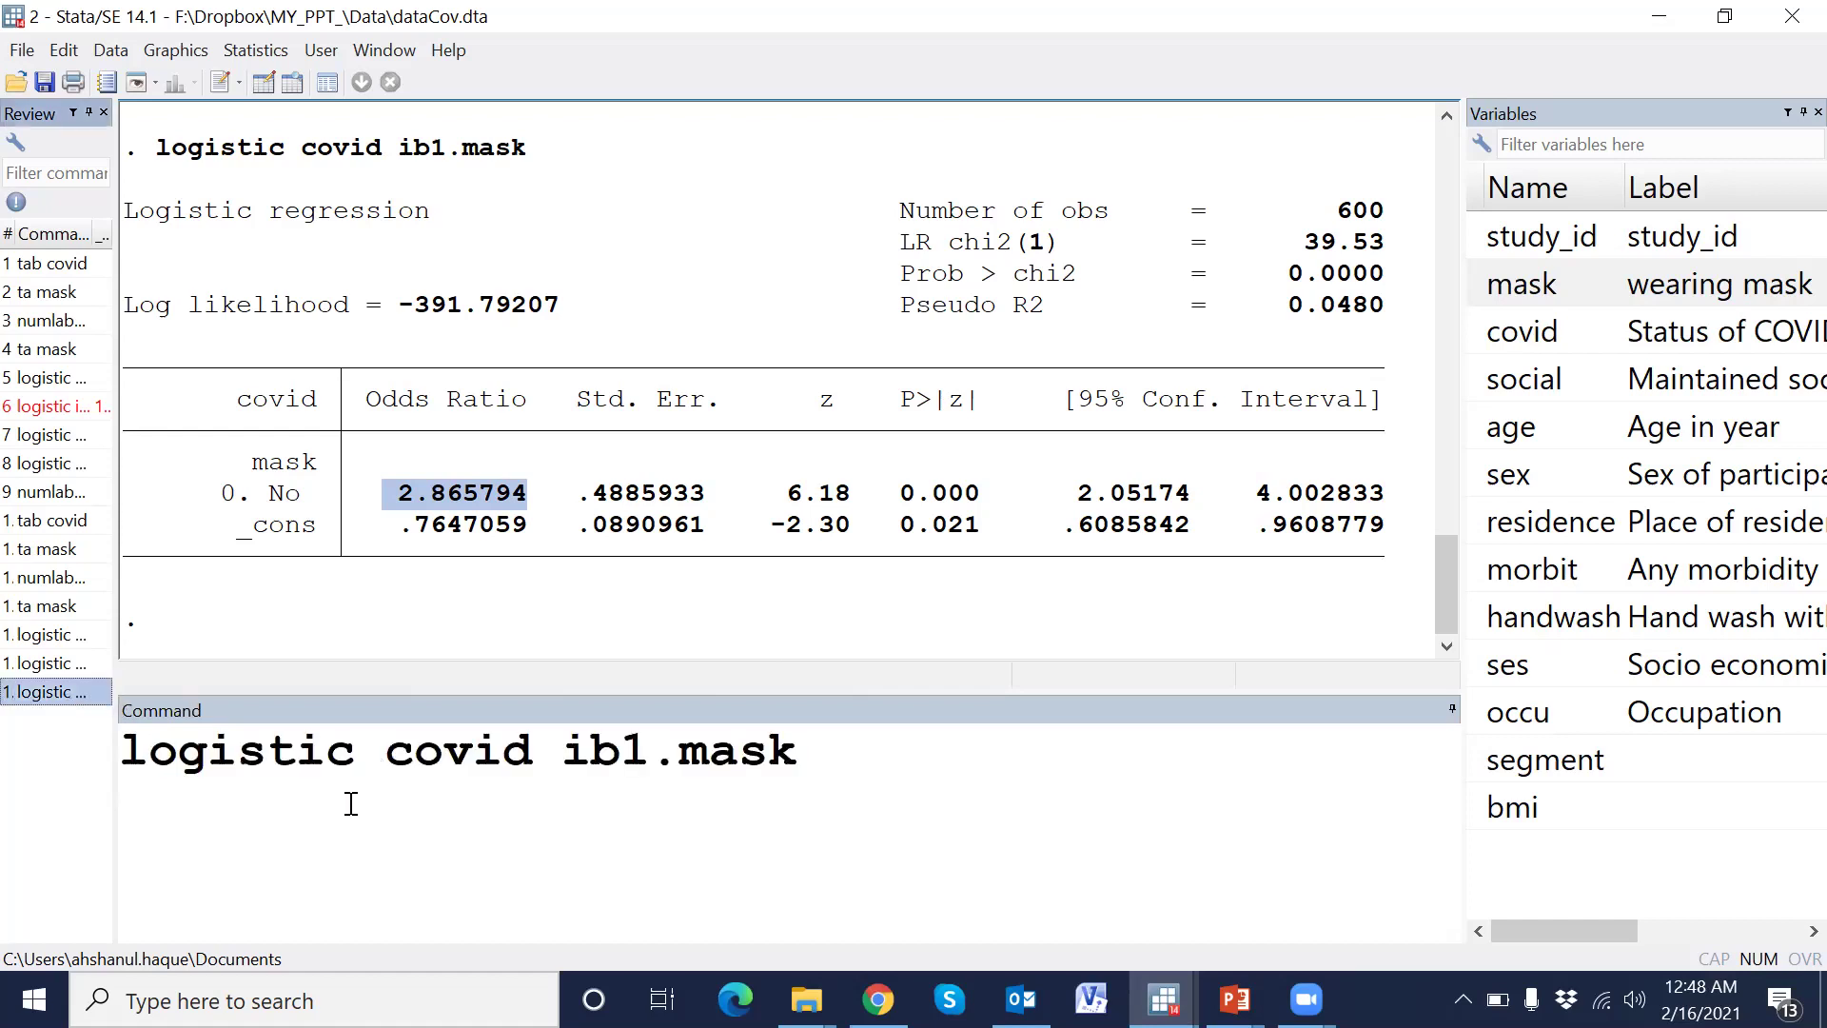
click(643, 757)
key(BackSpace)
text(0)
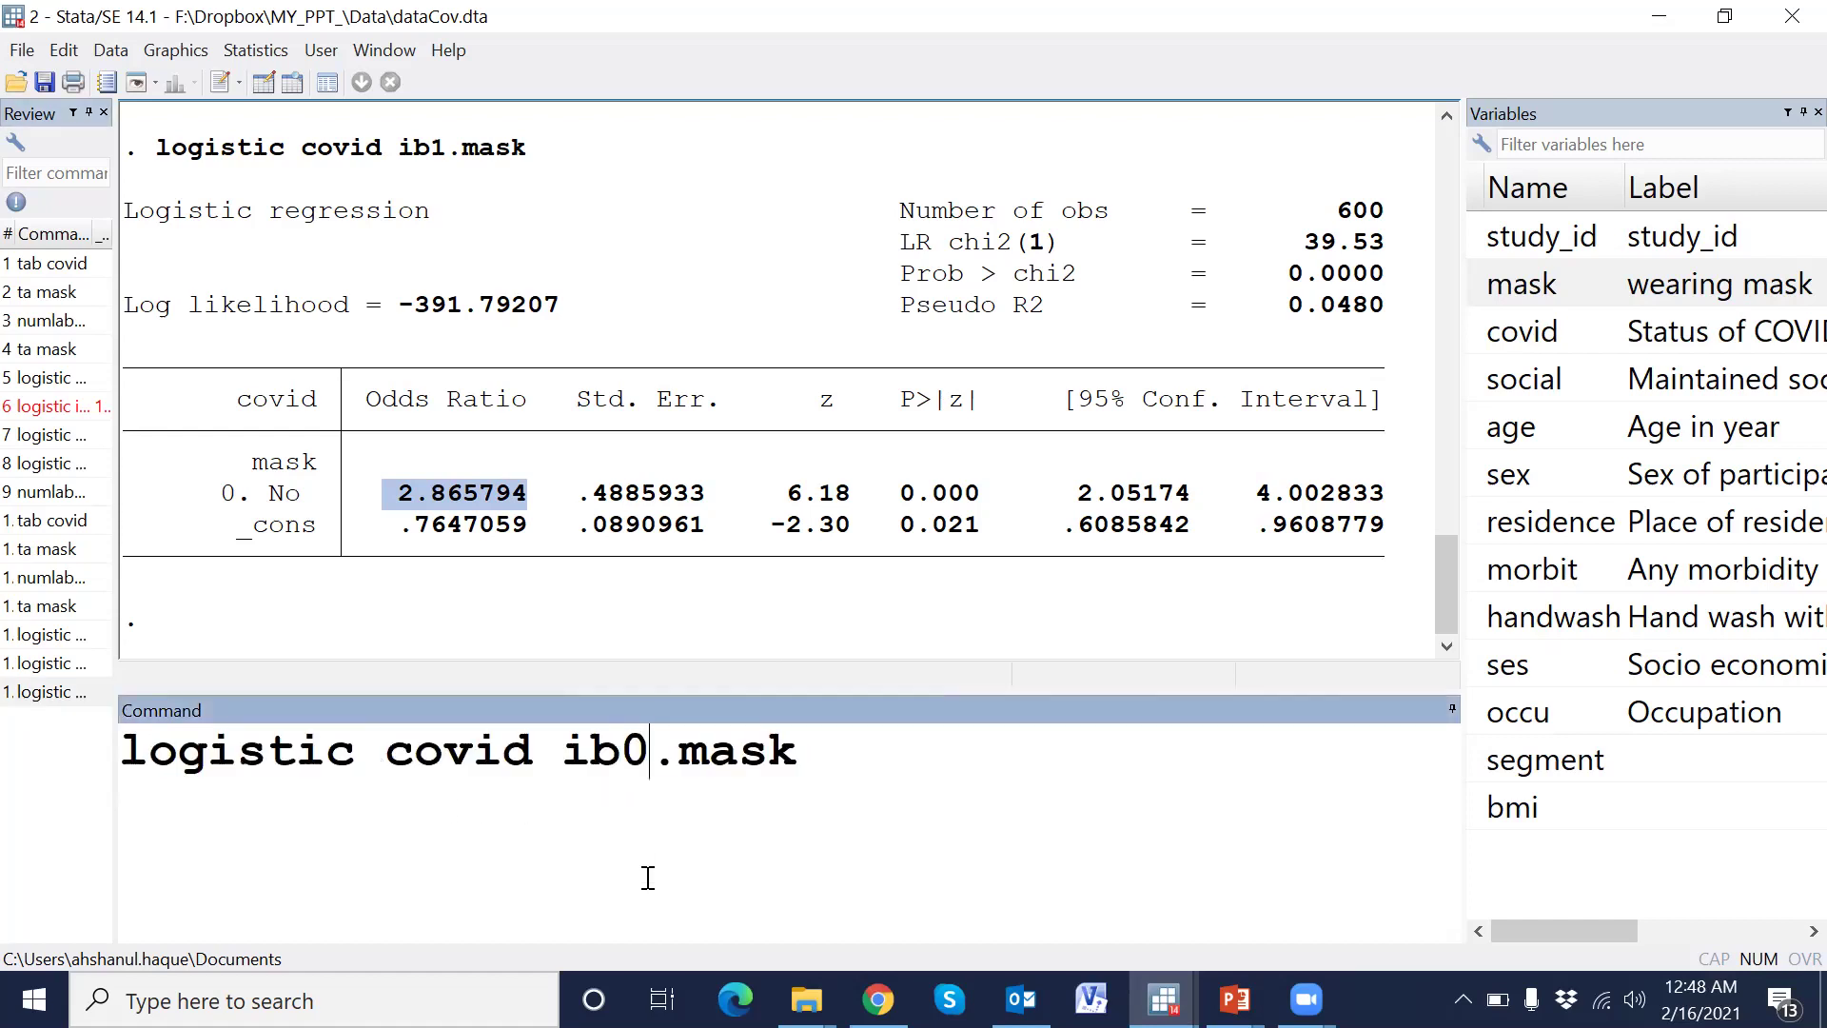
key(Return)
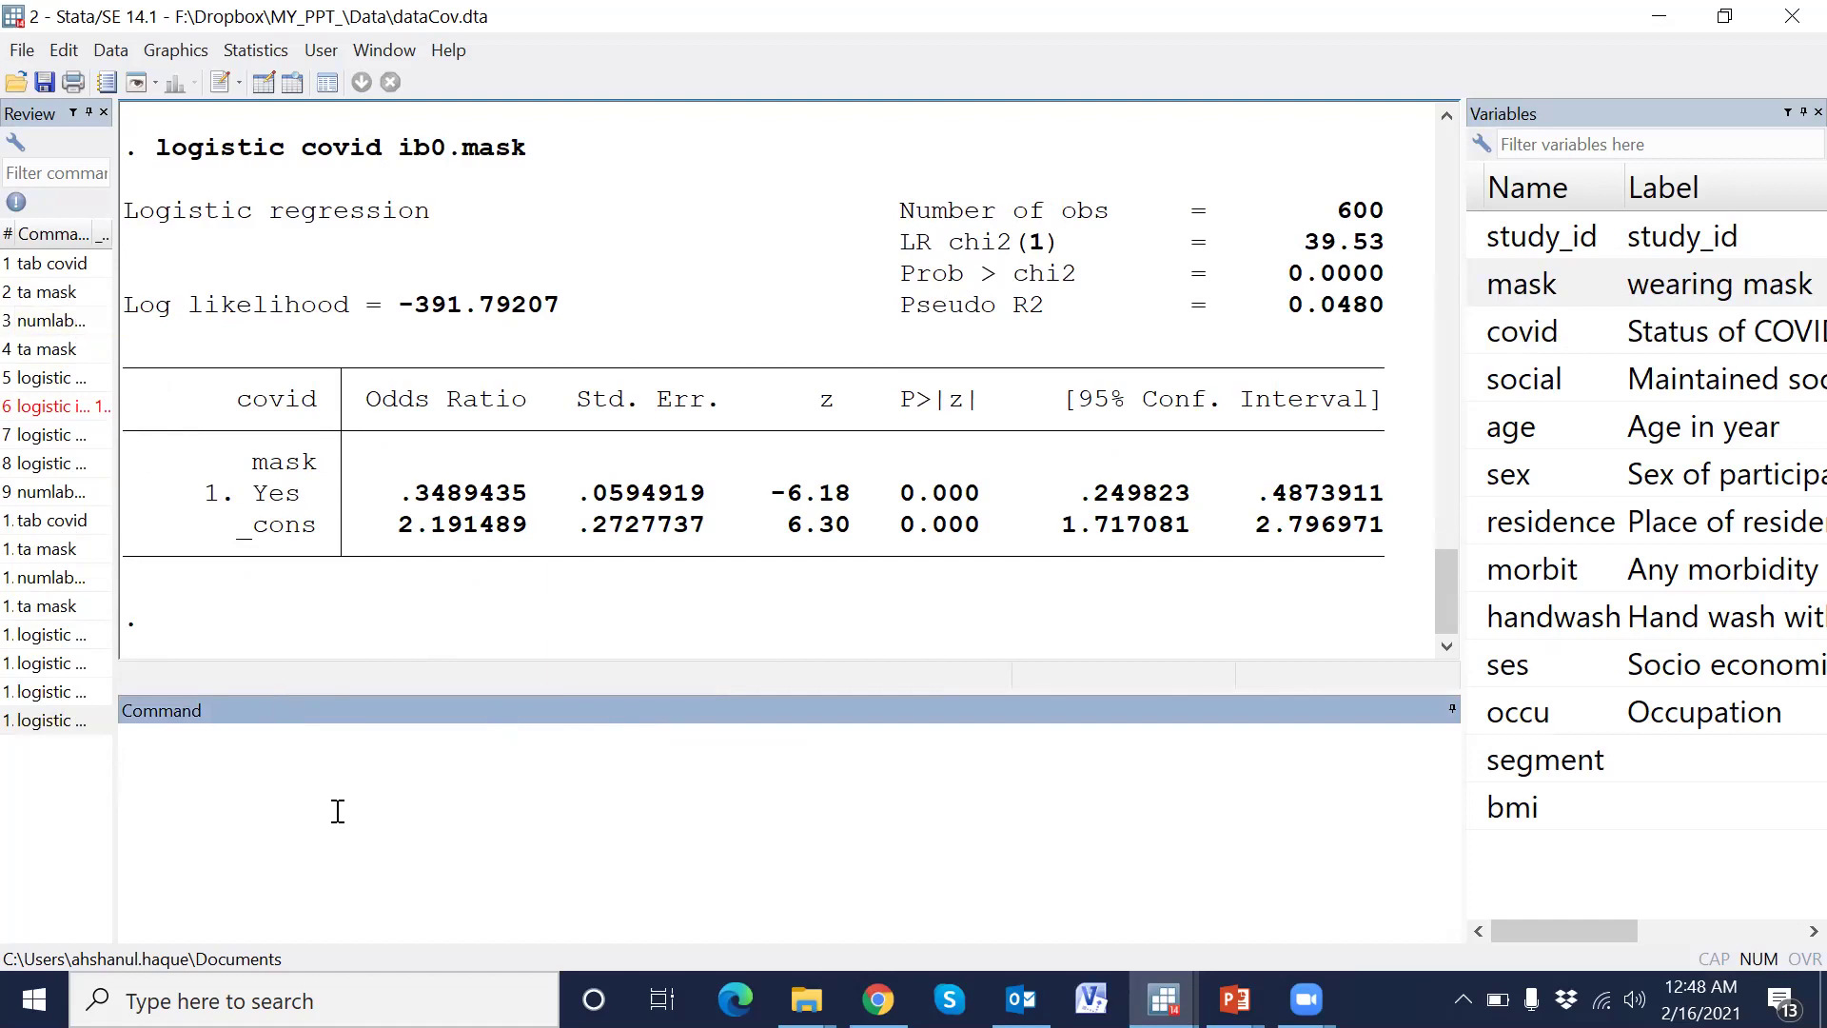
Recall the earlier linear regression command reg bmi ib1.mask ib2.ses ib1.social, run it, and review its output table
key(Page_Up)
key(Page_Up)
key(Page_Up)
key(Page_Up)
key(Page_Up)
key(Page_Up)
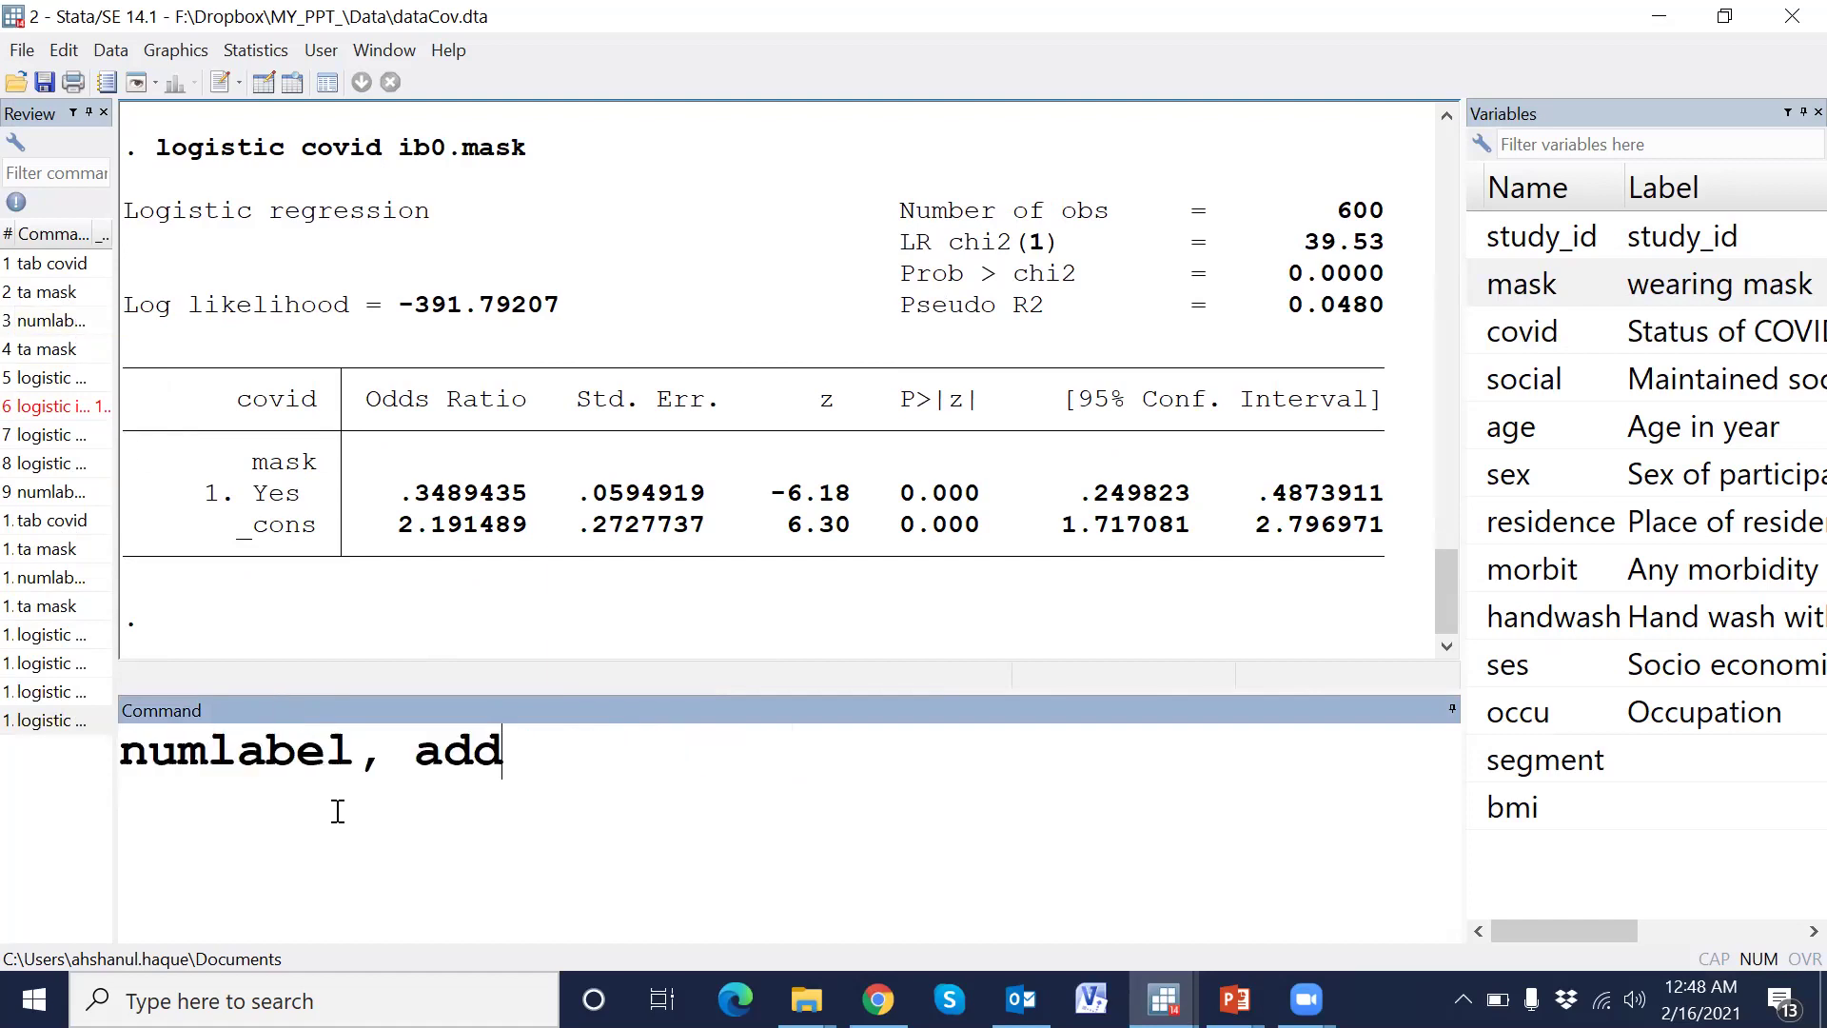
key(Page_Up)
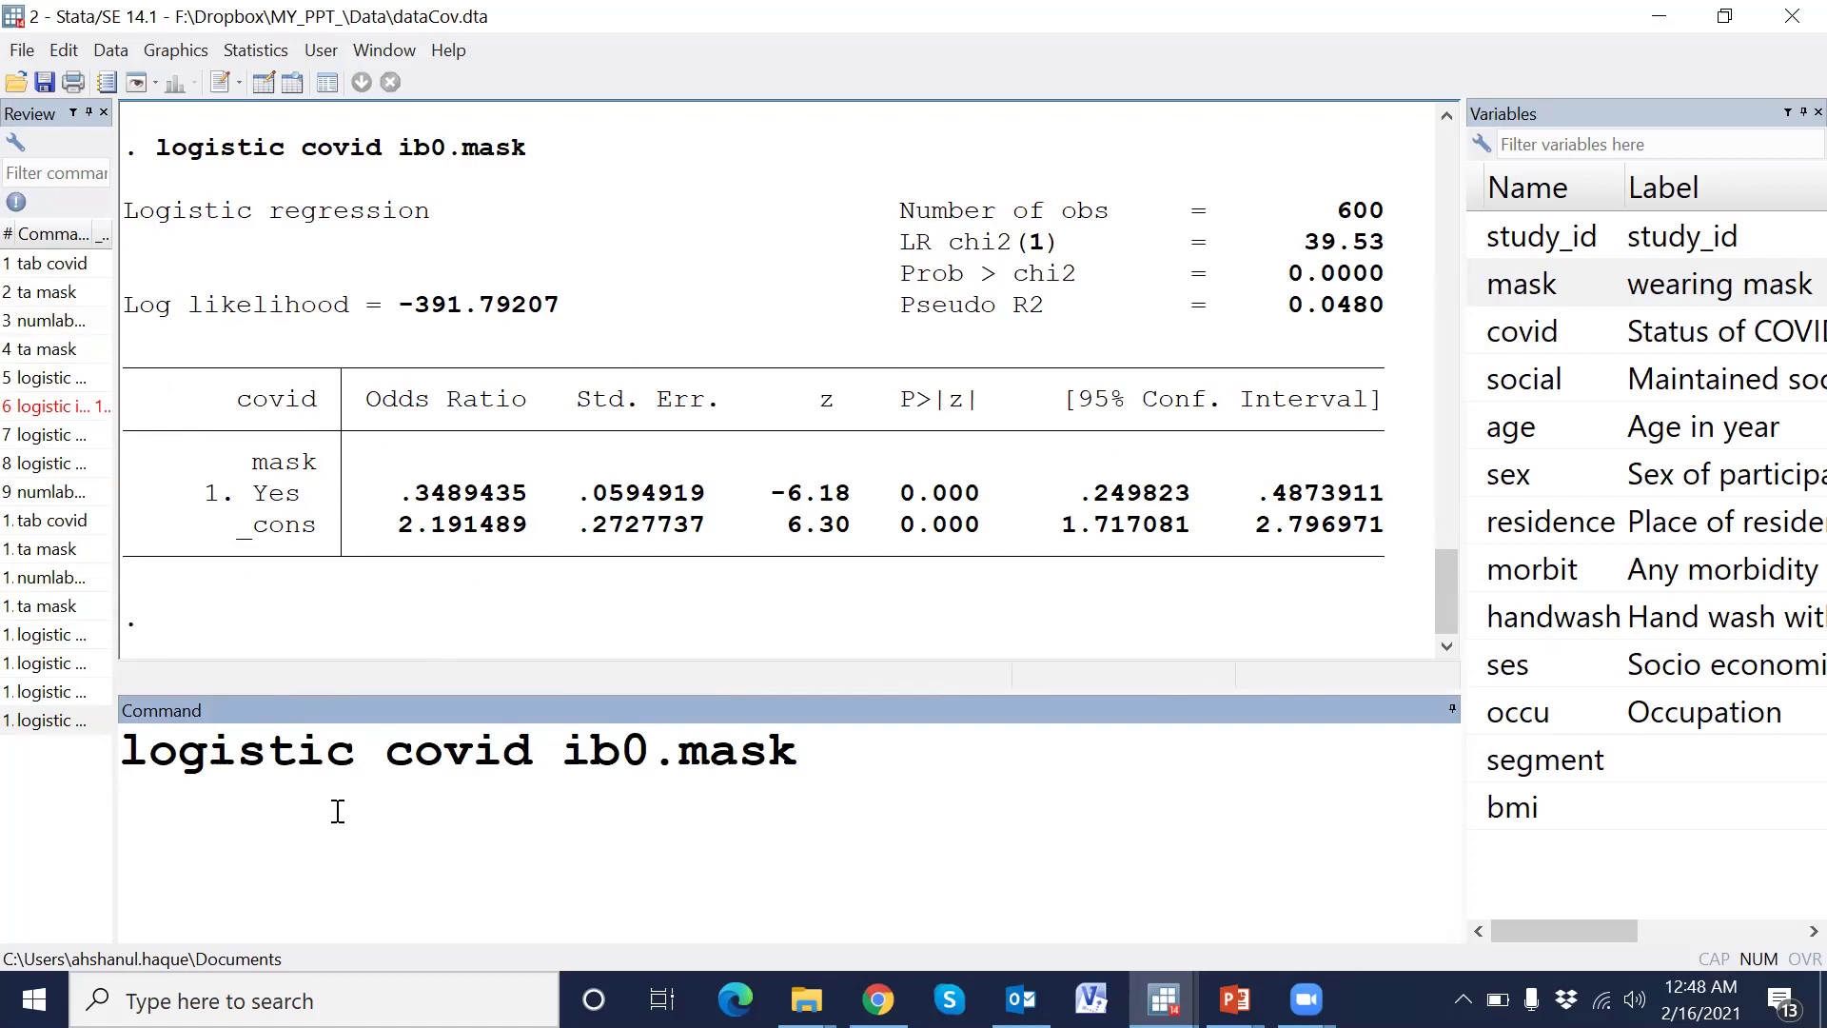
key(Page_Up)
key(Page_Up)
key(Page_Up)
key(Page_Up)
key(Page_Up)
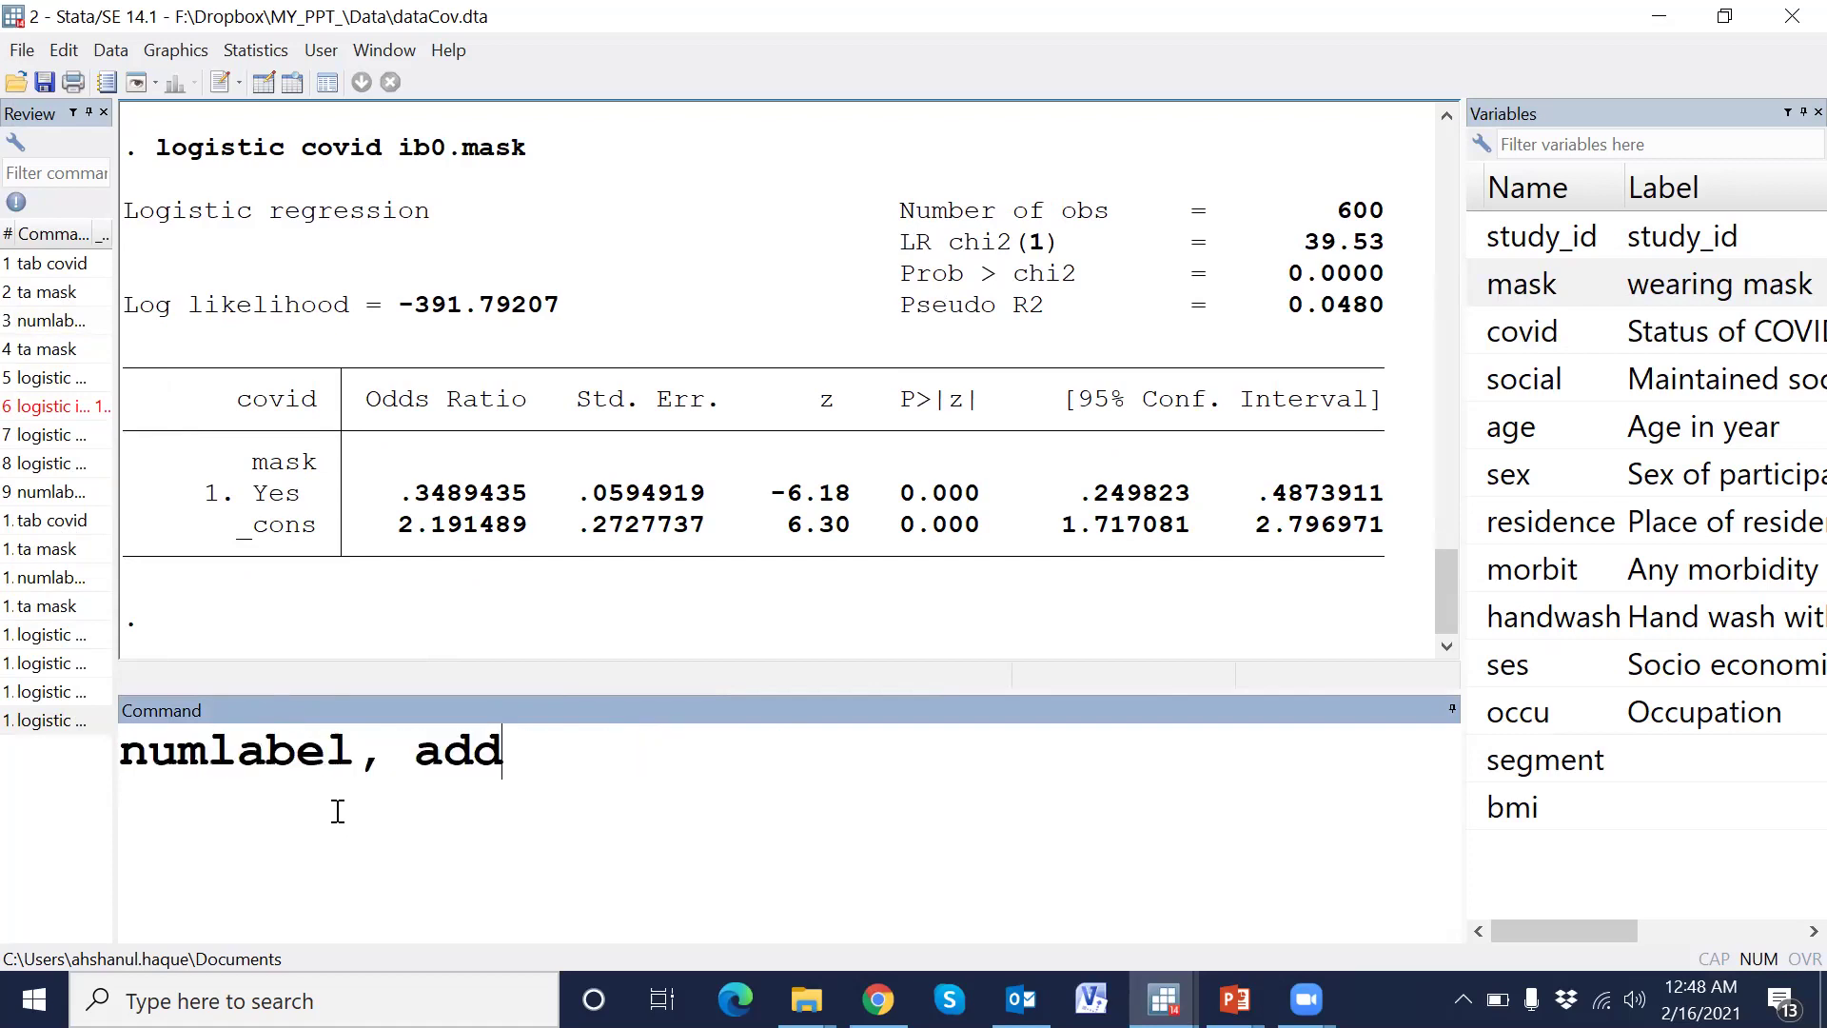
key(Page_Up)
key(Page_Up)
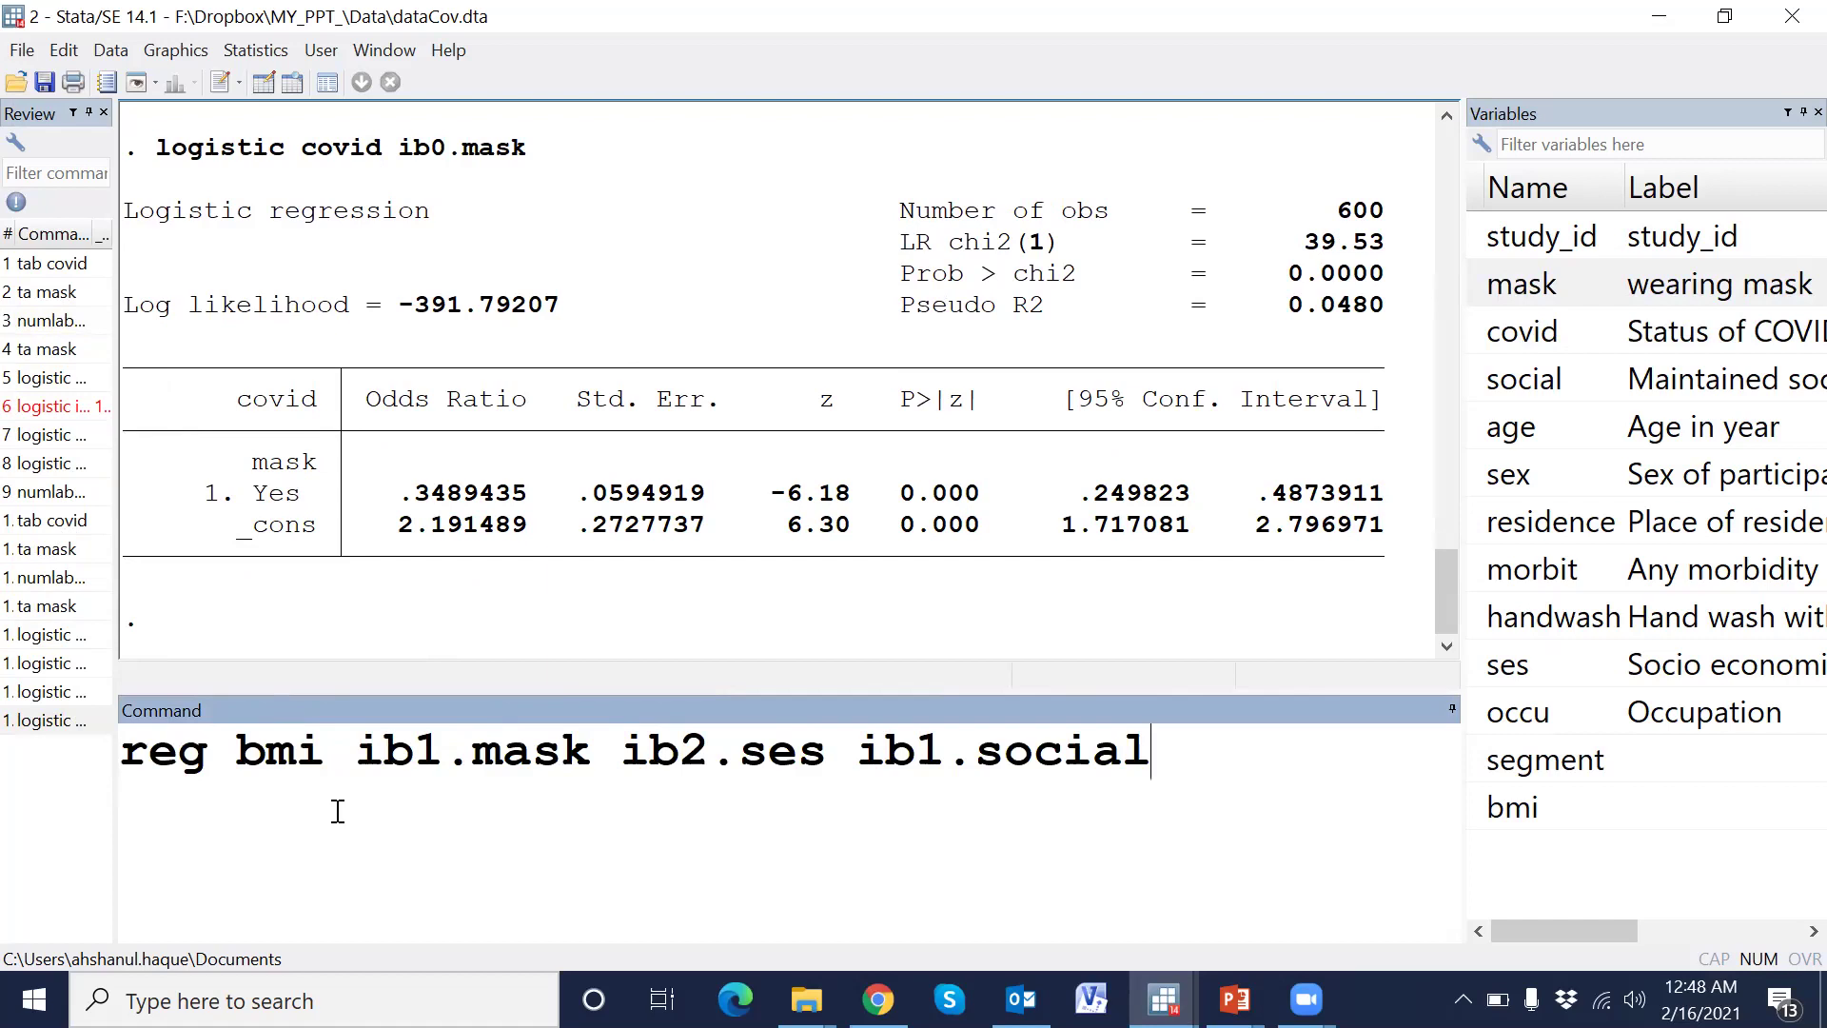
key(Return)
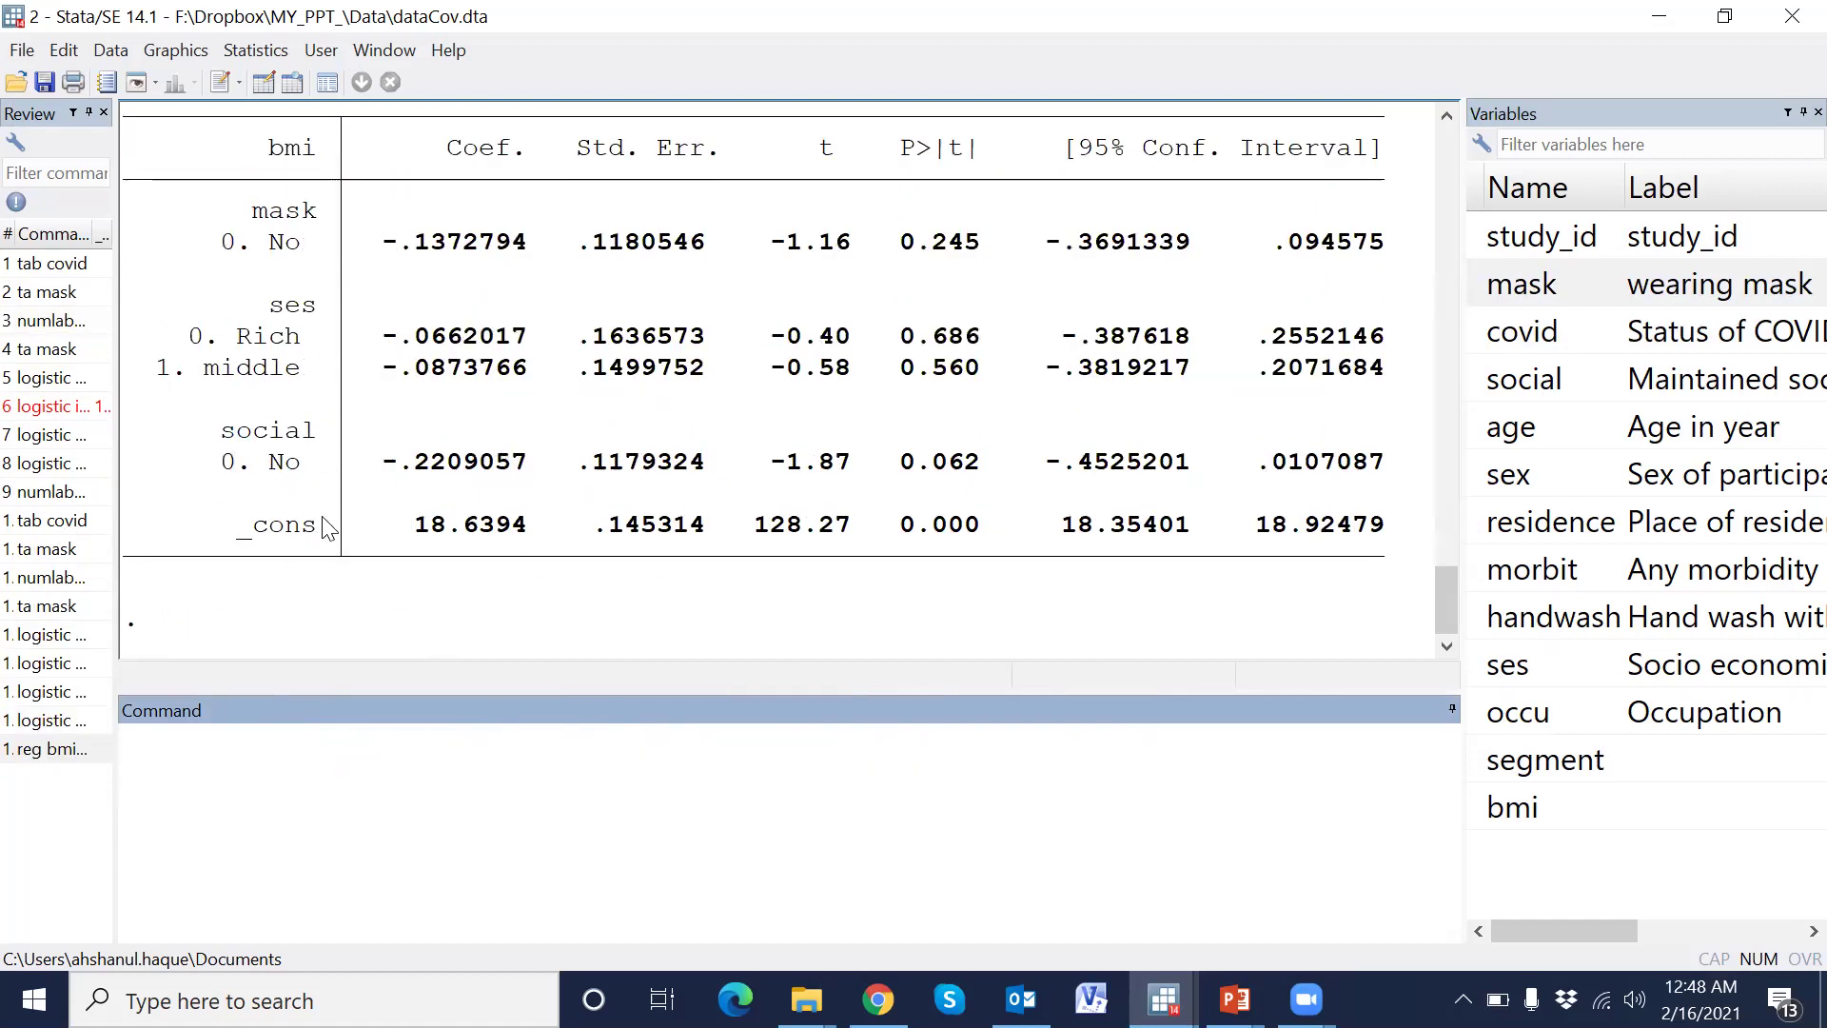
scroll(324, 528, up, 1)
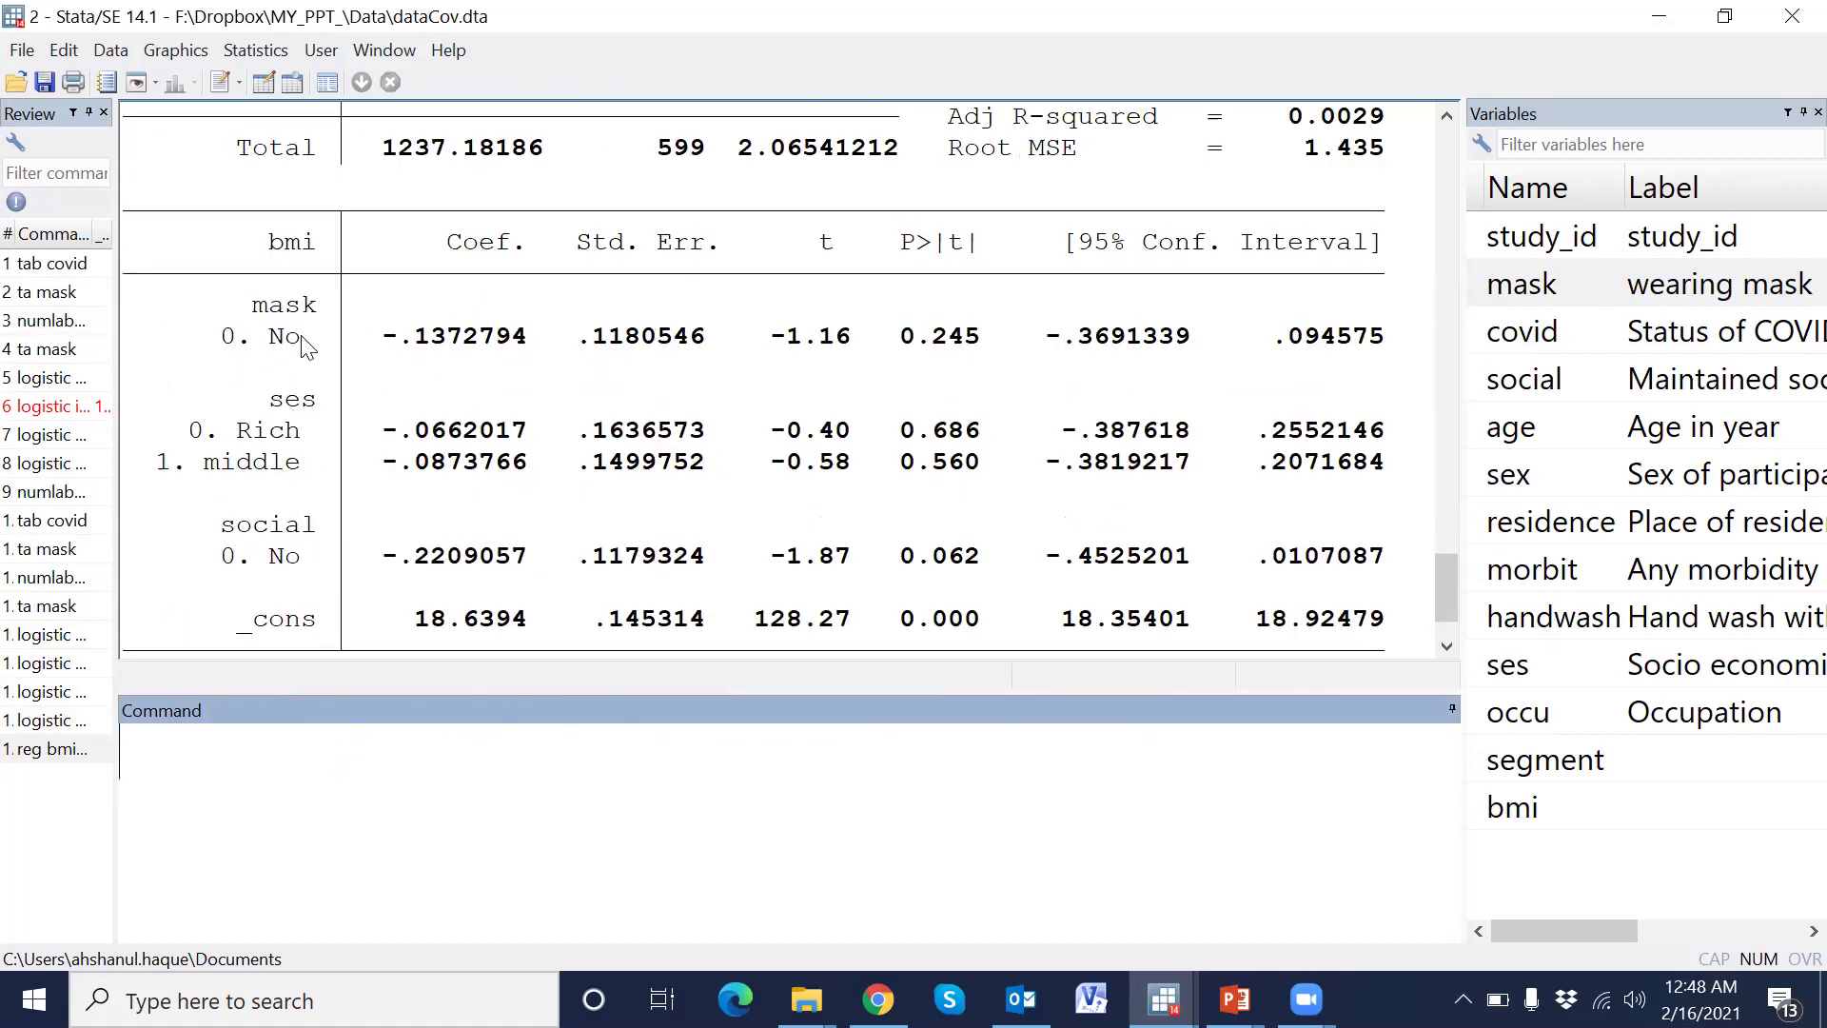
scroll(314, 423, down, 1)
scroll(375, 392, up, 2)
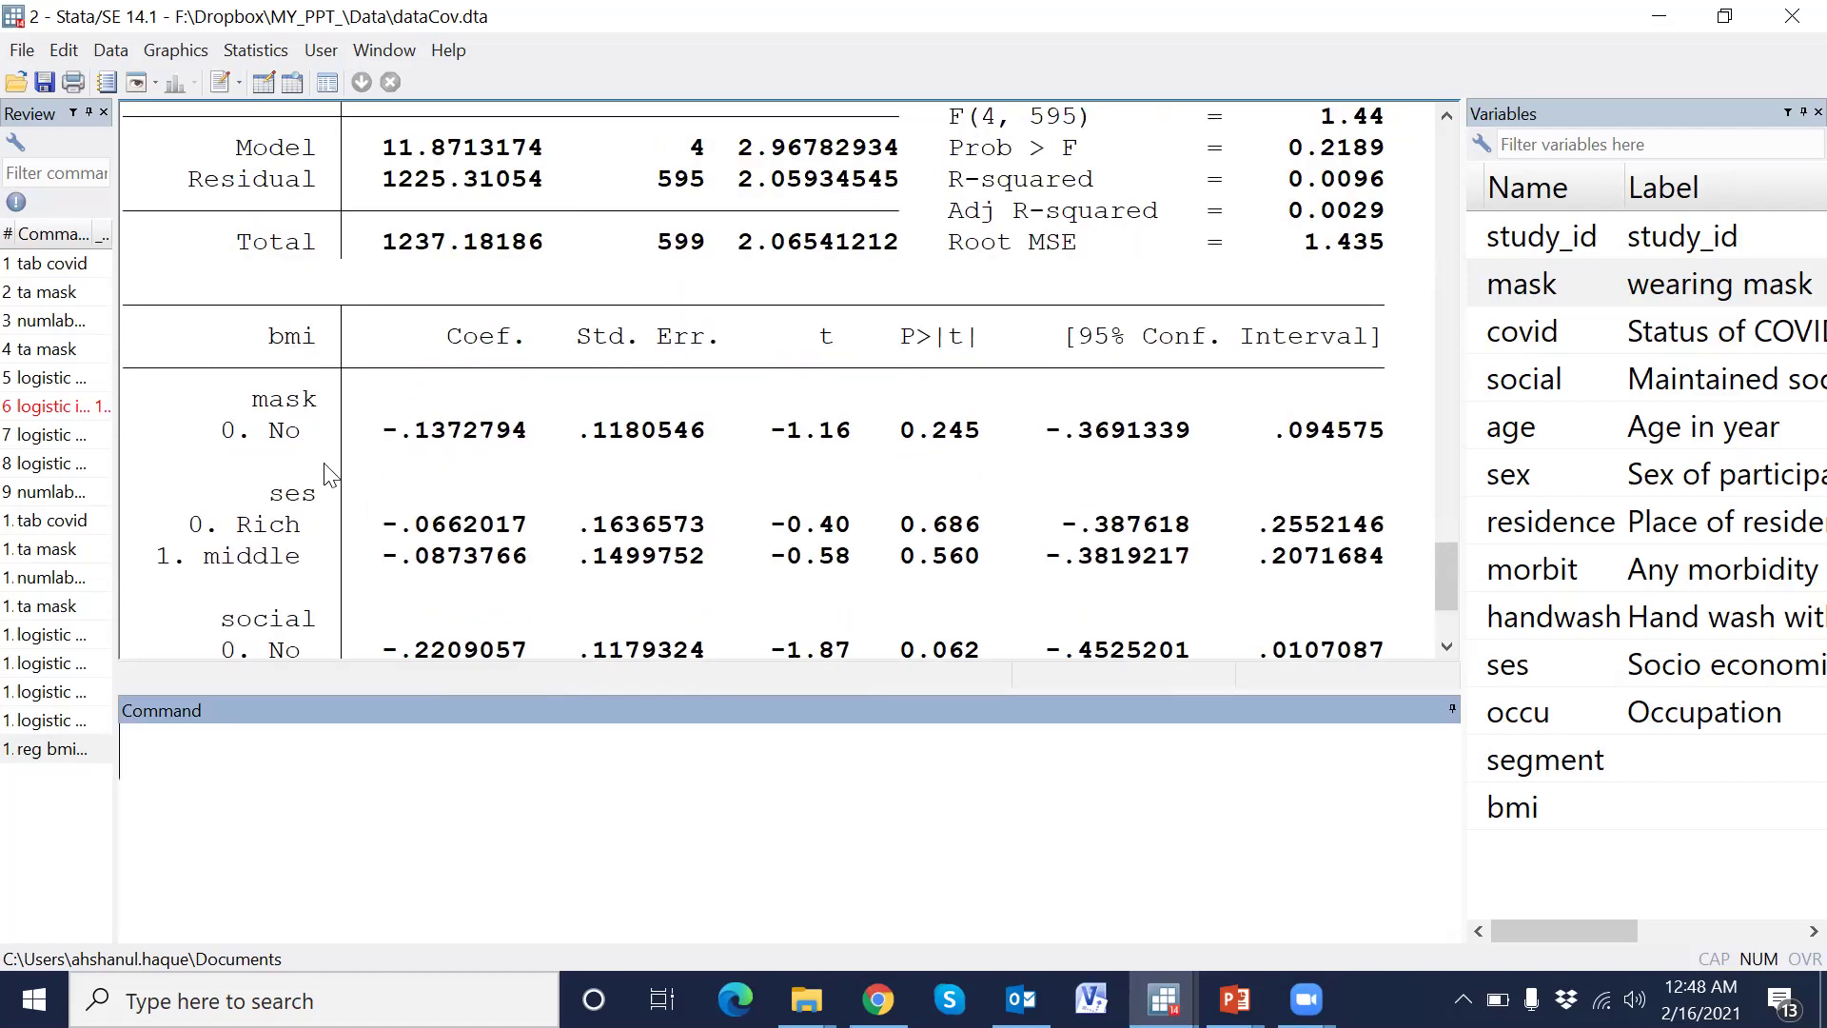
scroll(329, 471, up, 3)
scroll(276, 470, down, 1)
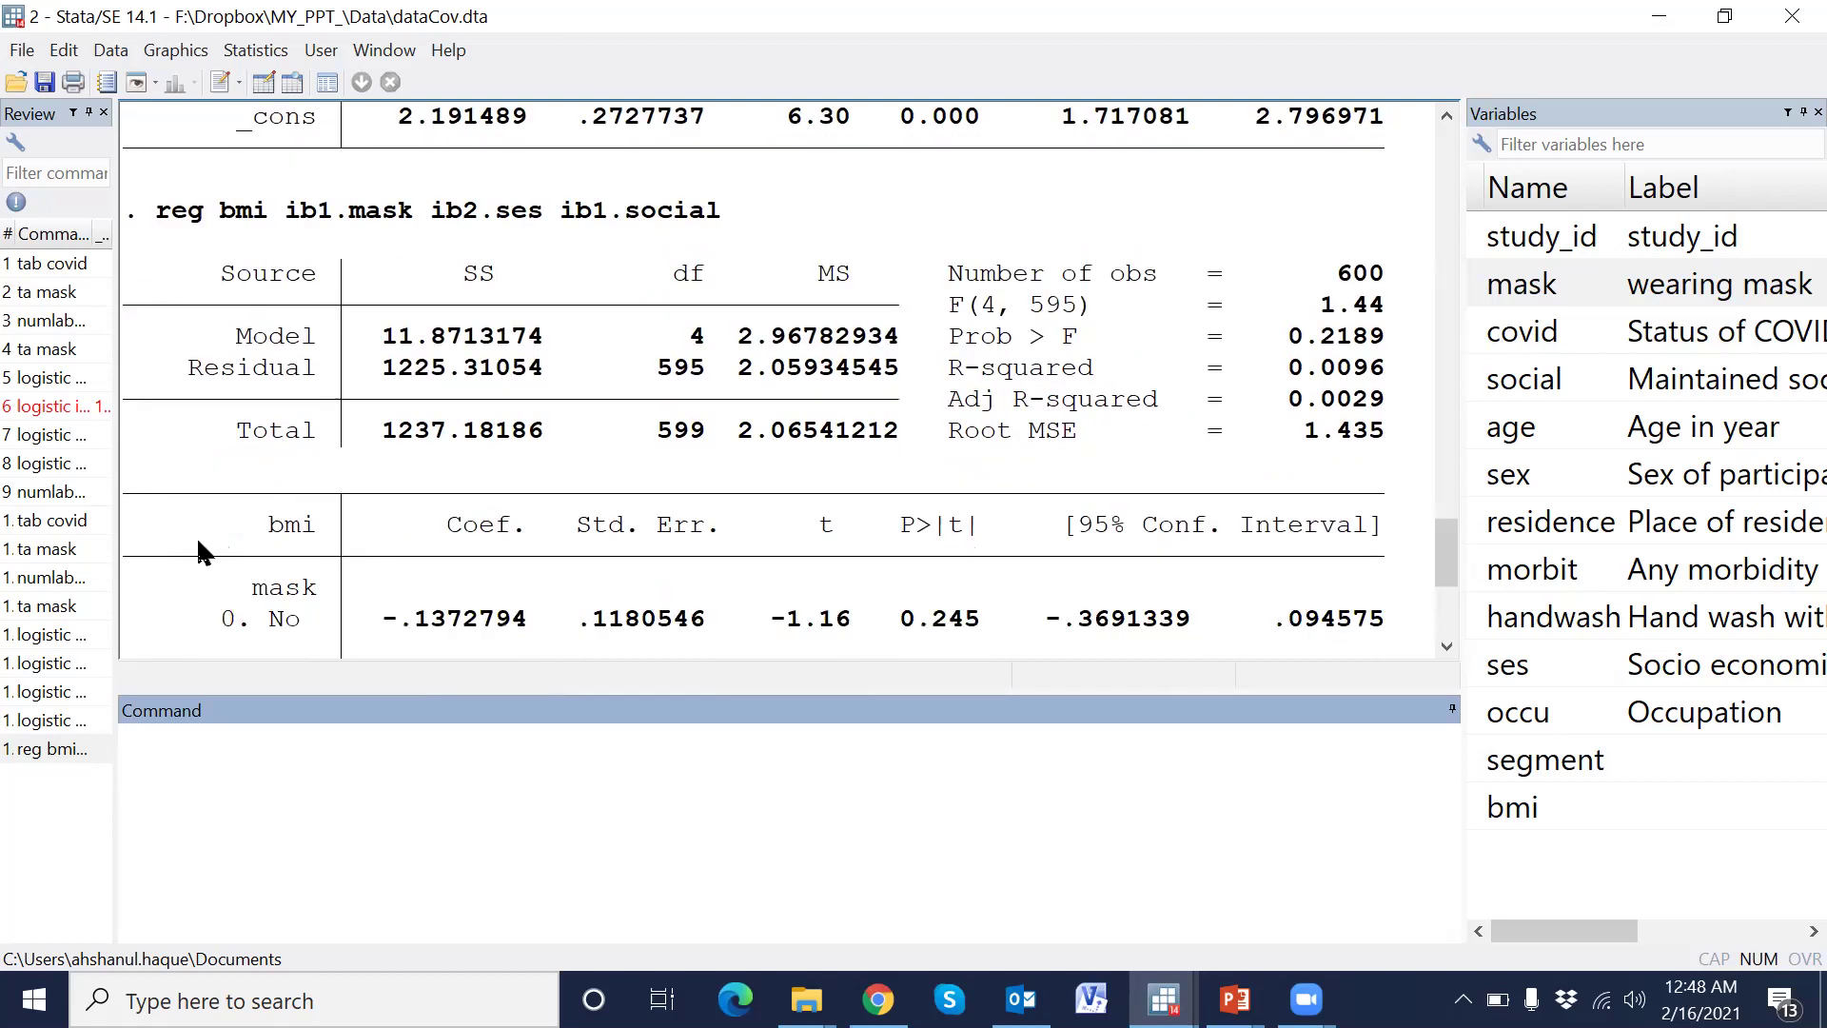
Recall the last bmi regression, change it to logistic covid ib1.mask ib2.ses ib1.social, and run it
click(95, 752)
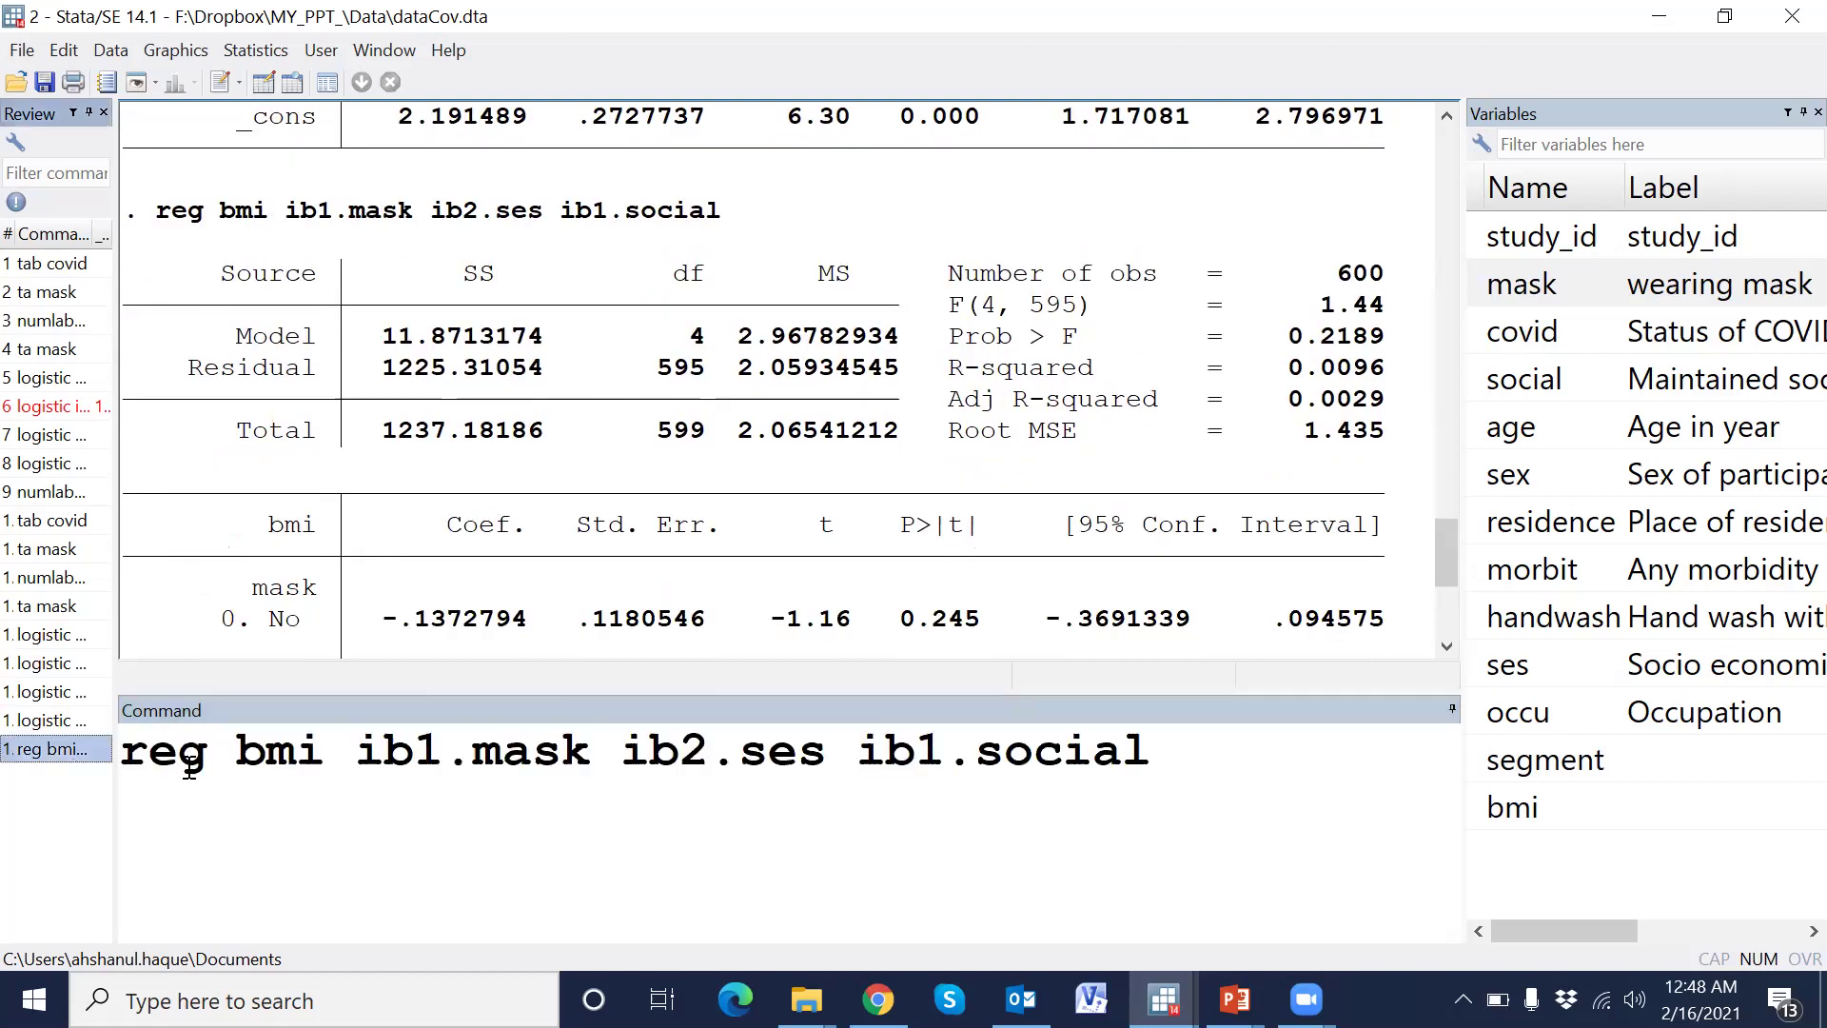
drag(202, 762, 113, 747)
text(log)
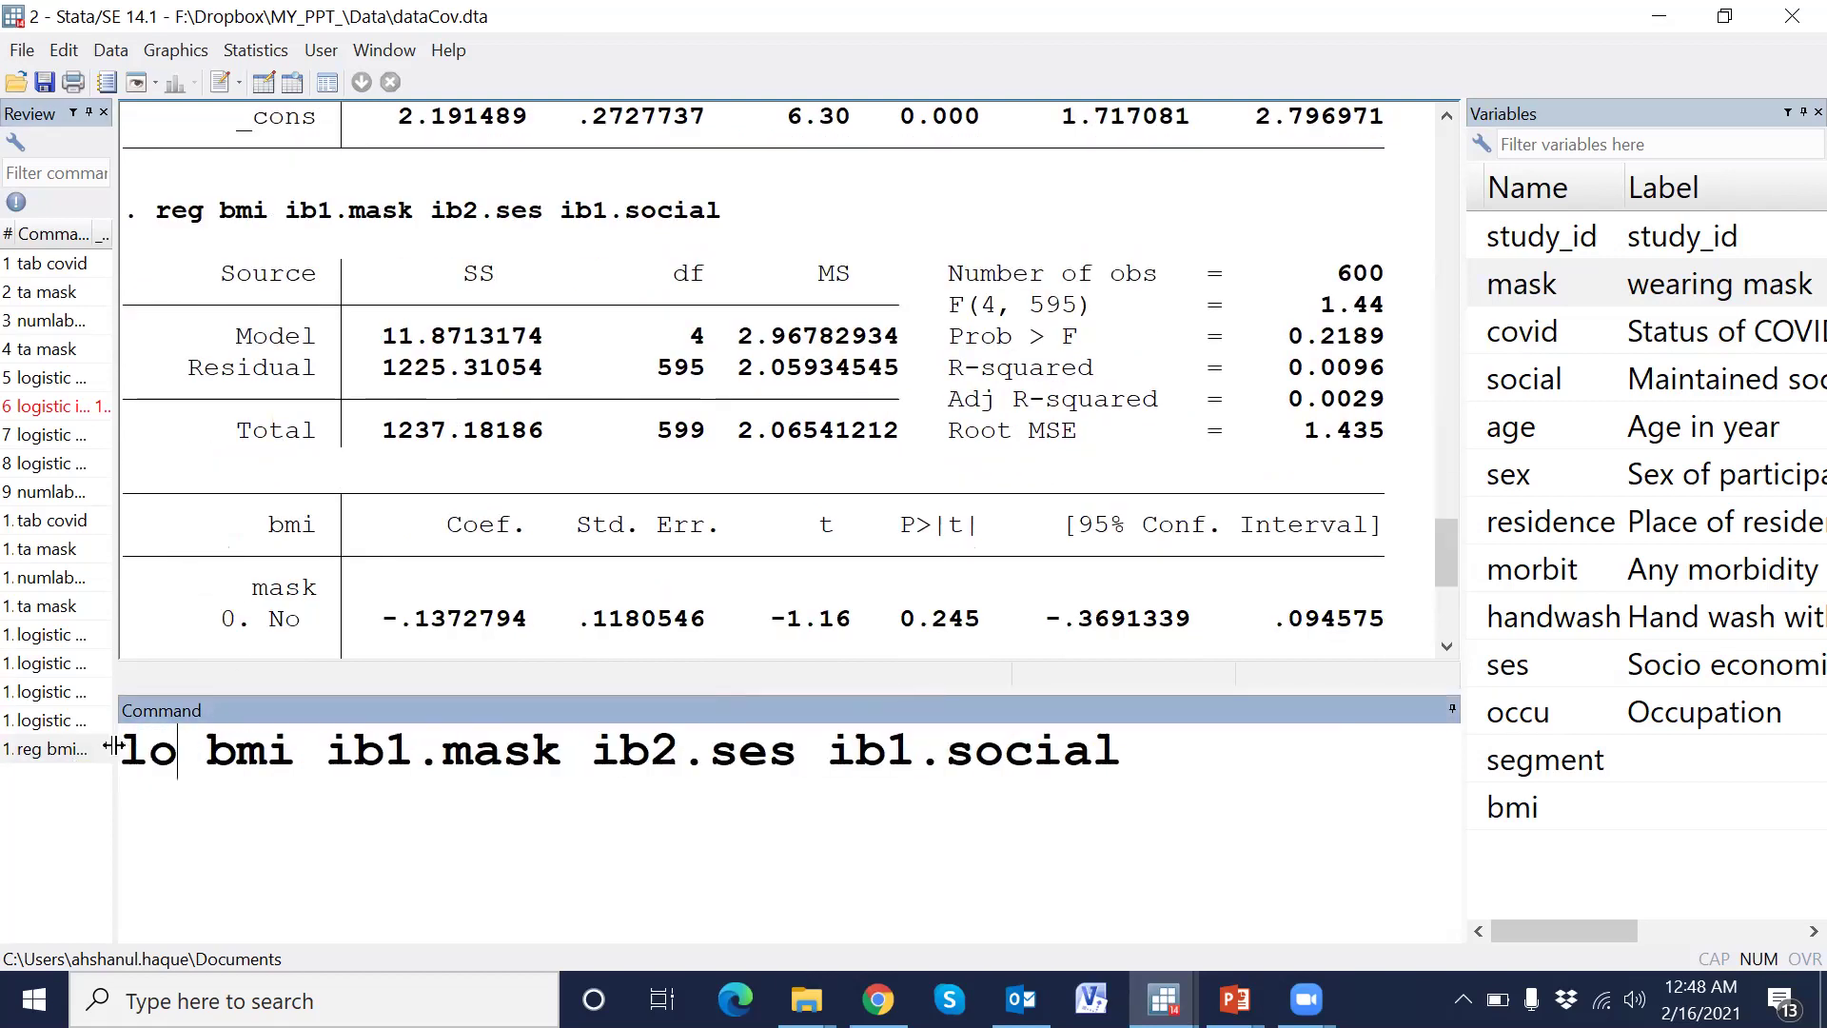
text(istic)
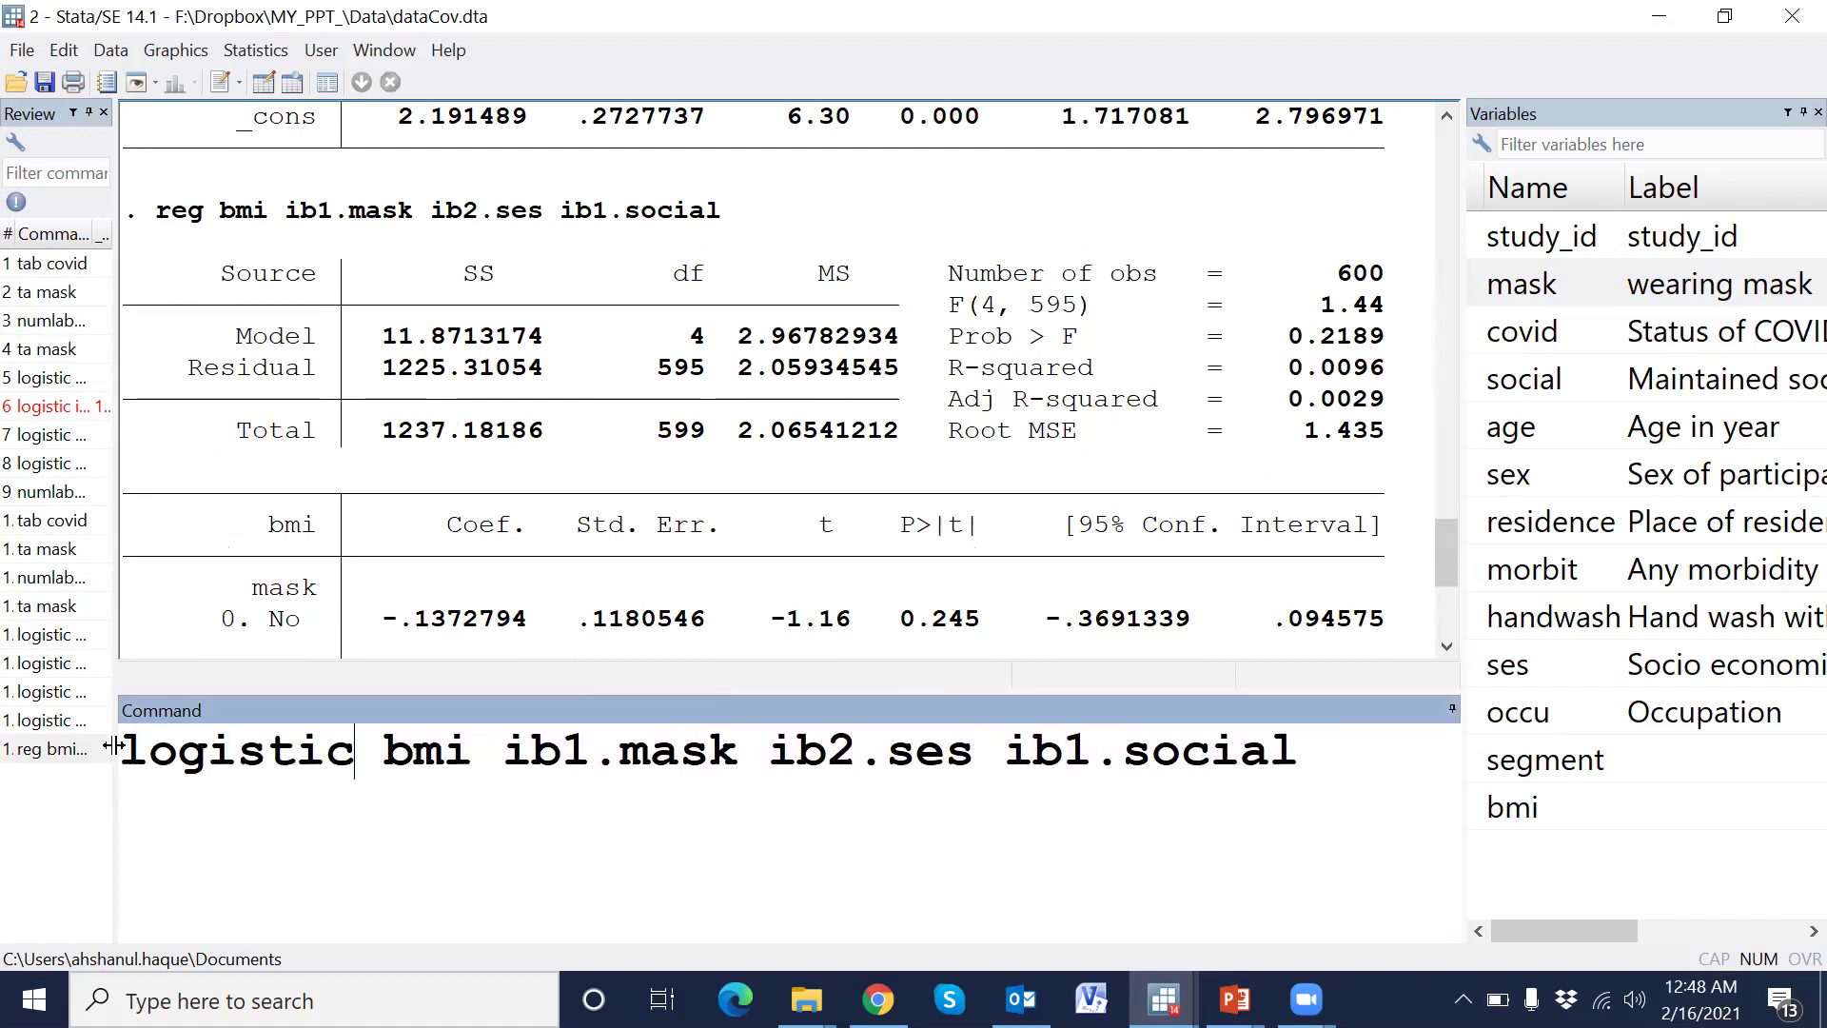
double_click(428, 751)
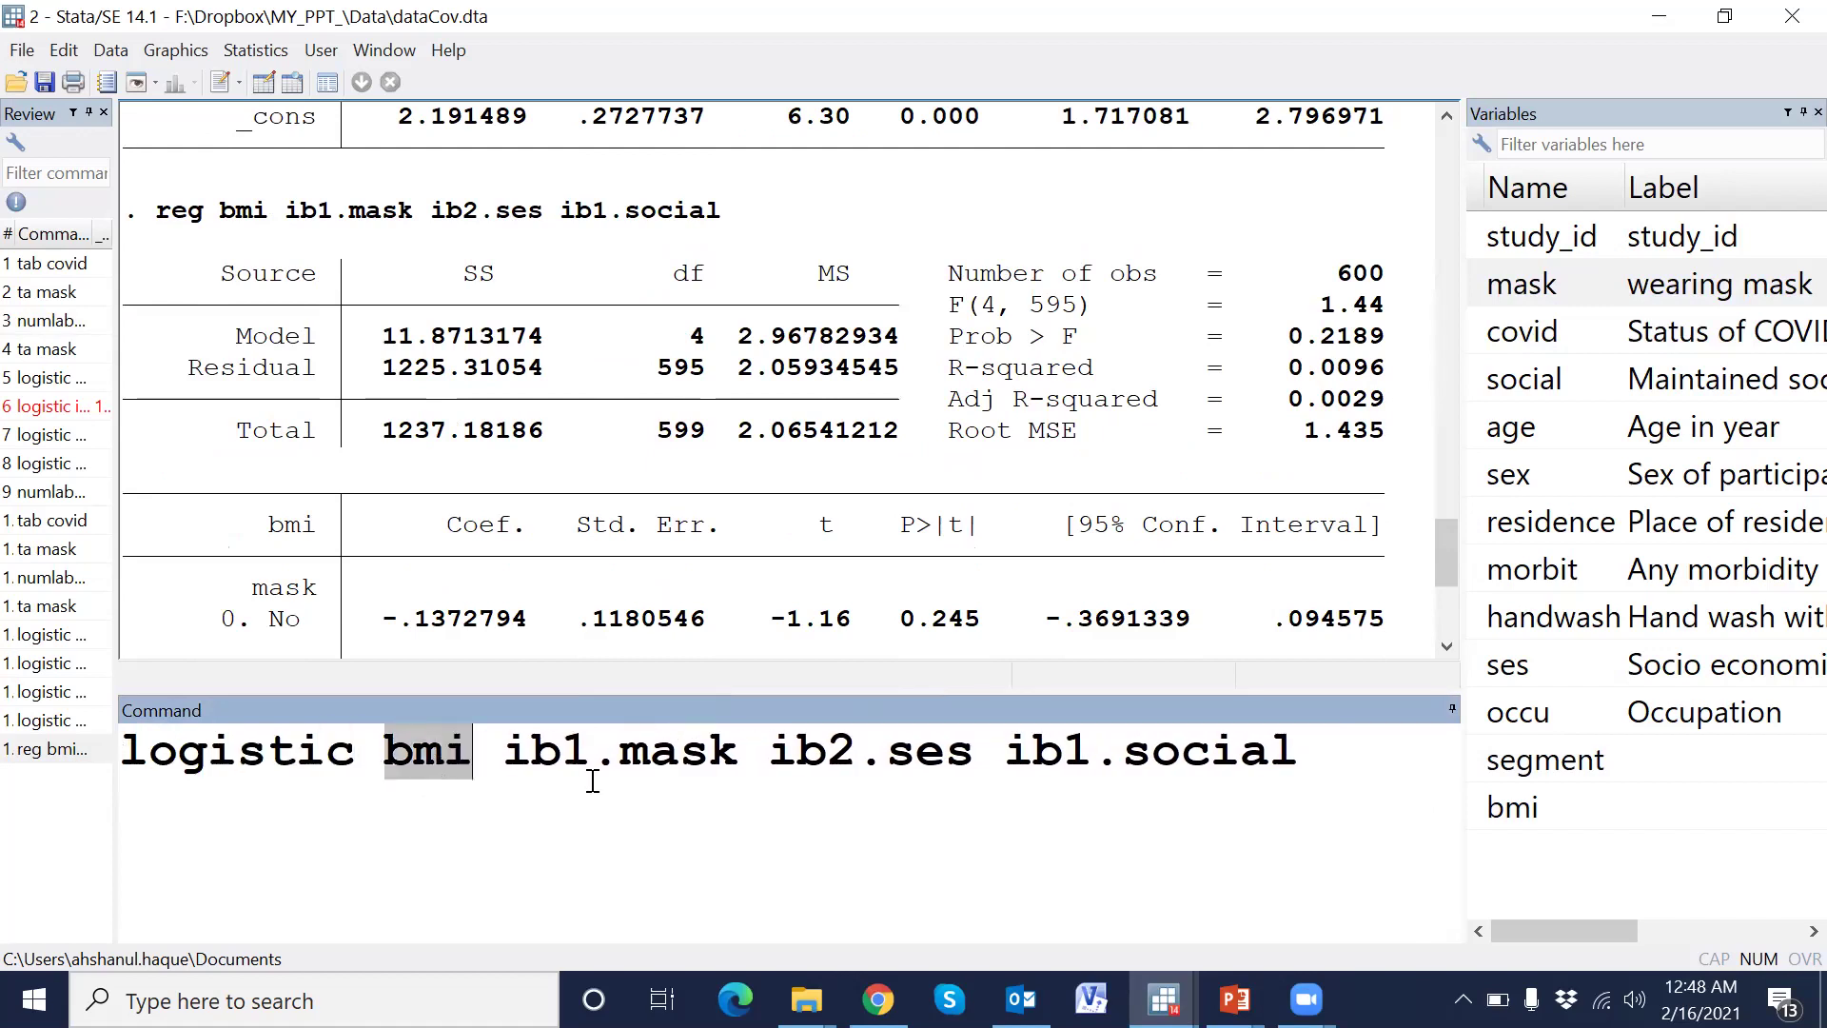
click(1501, 333)
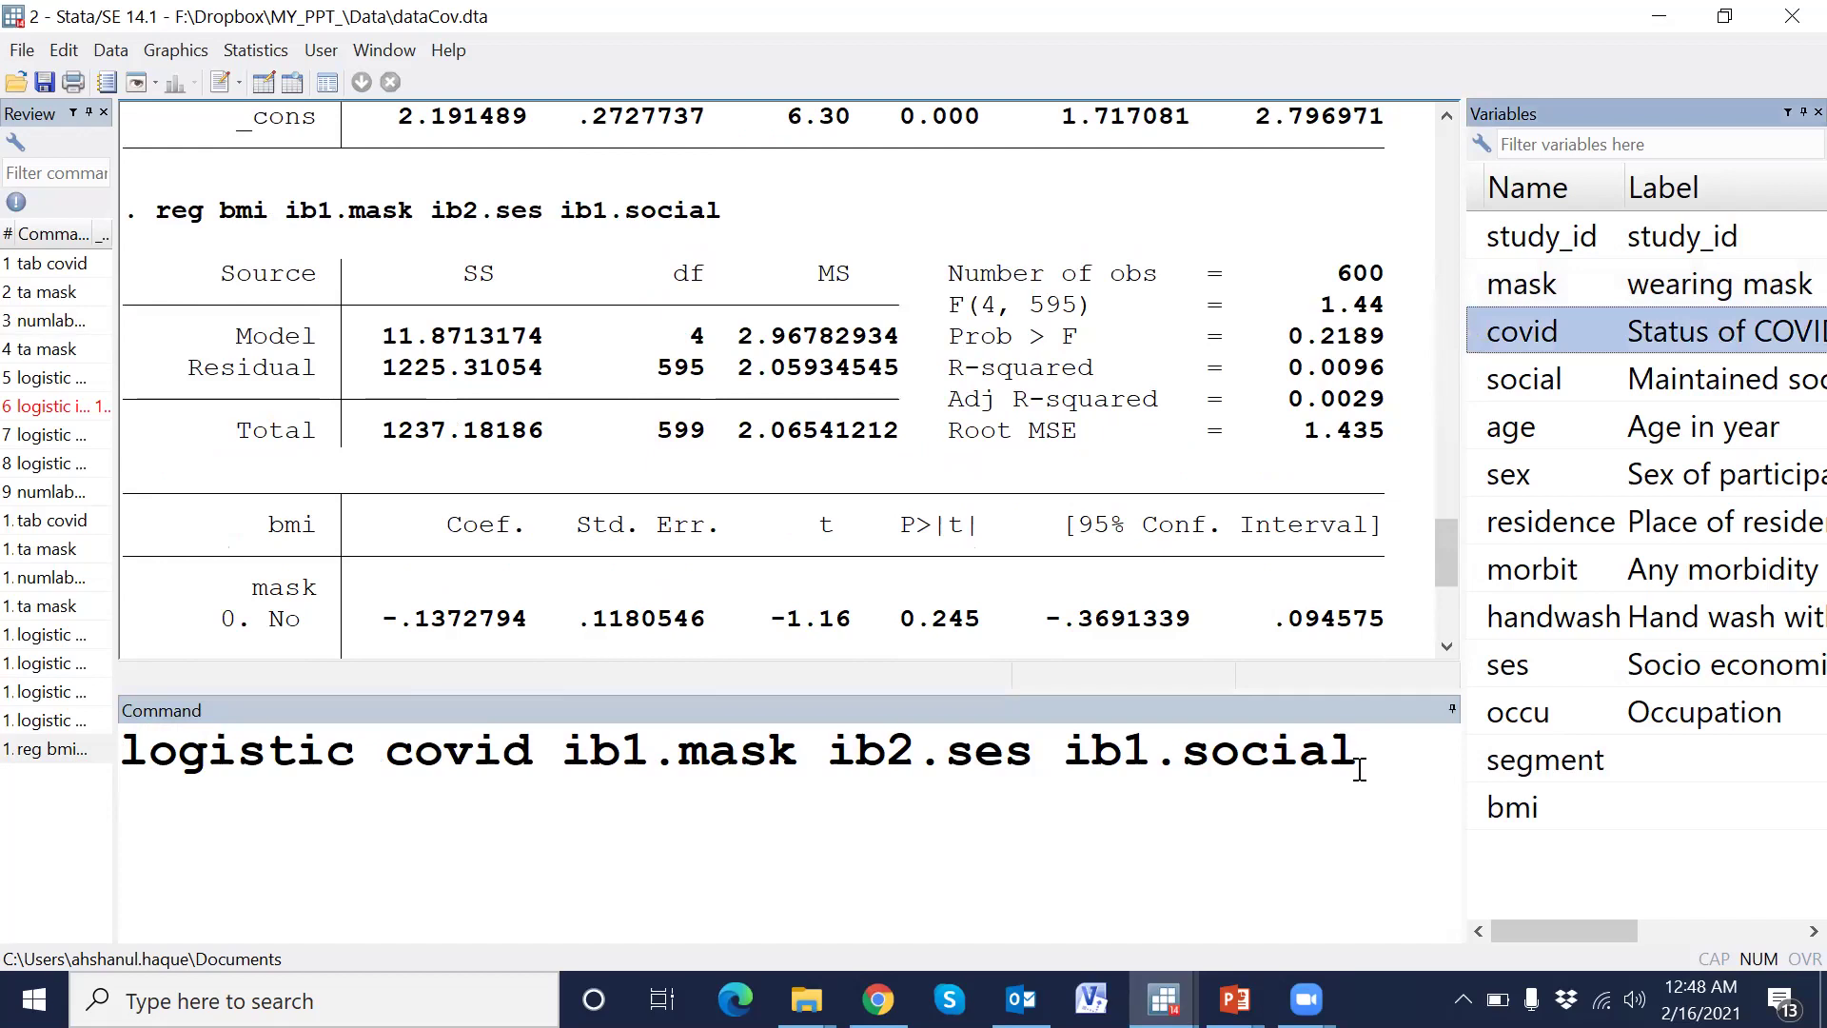
key(Return)
scroll(961, 599, up, 1)
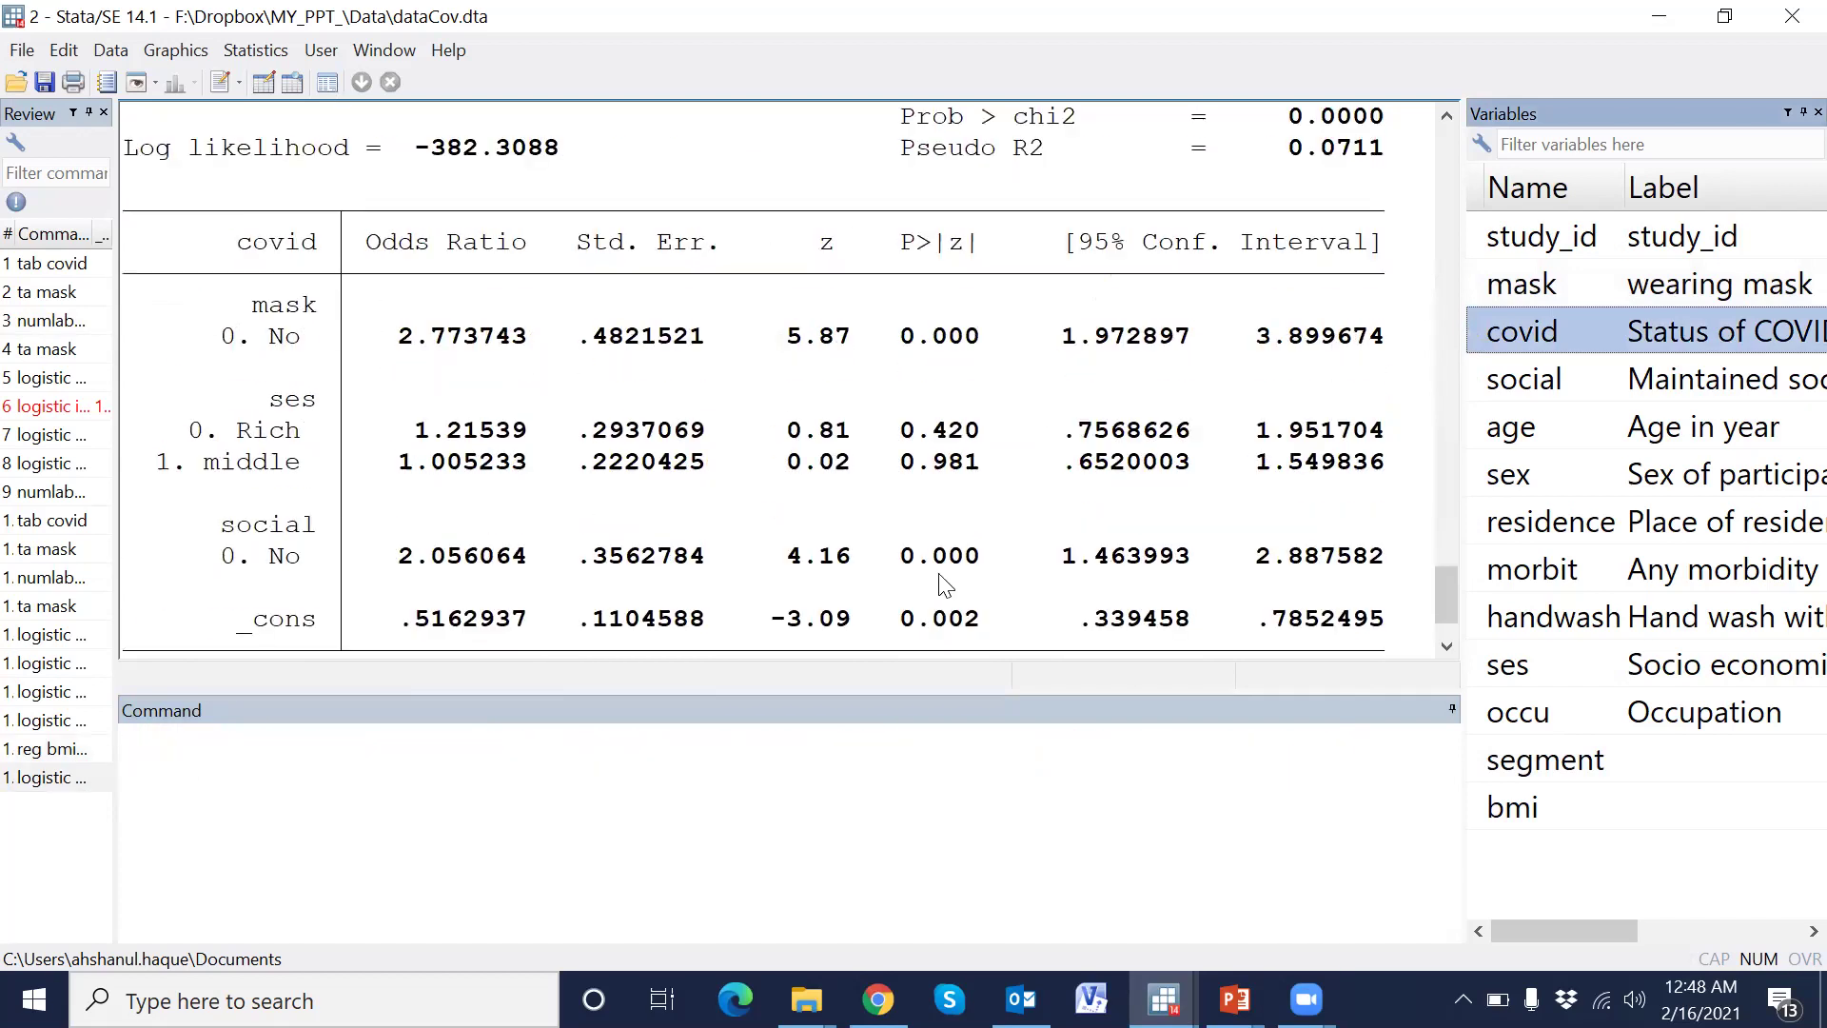
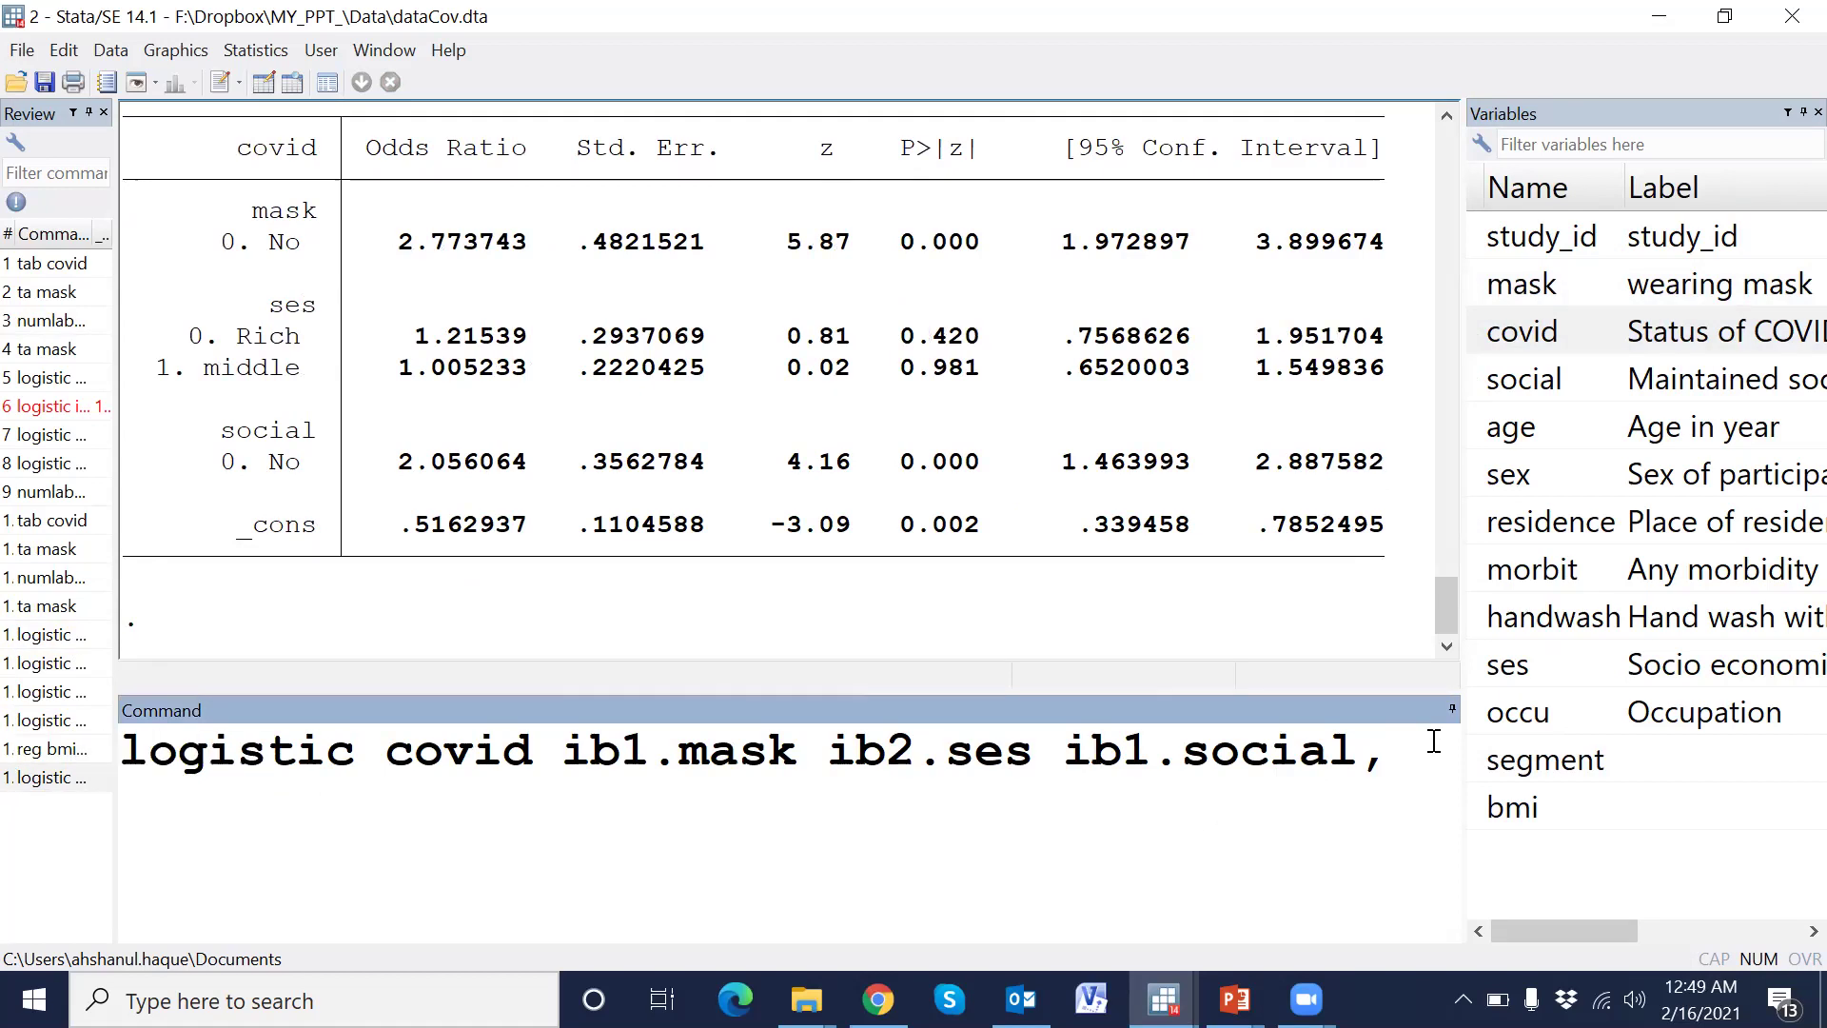
Add the option cluster(segment) to the three-predictor logistic command, widening the command area and removing the extra spaces inside the parentheses
drag(1465, 563, 1615, 541)
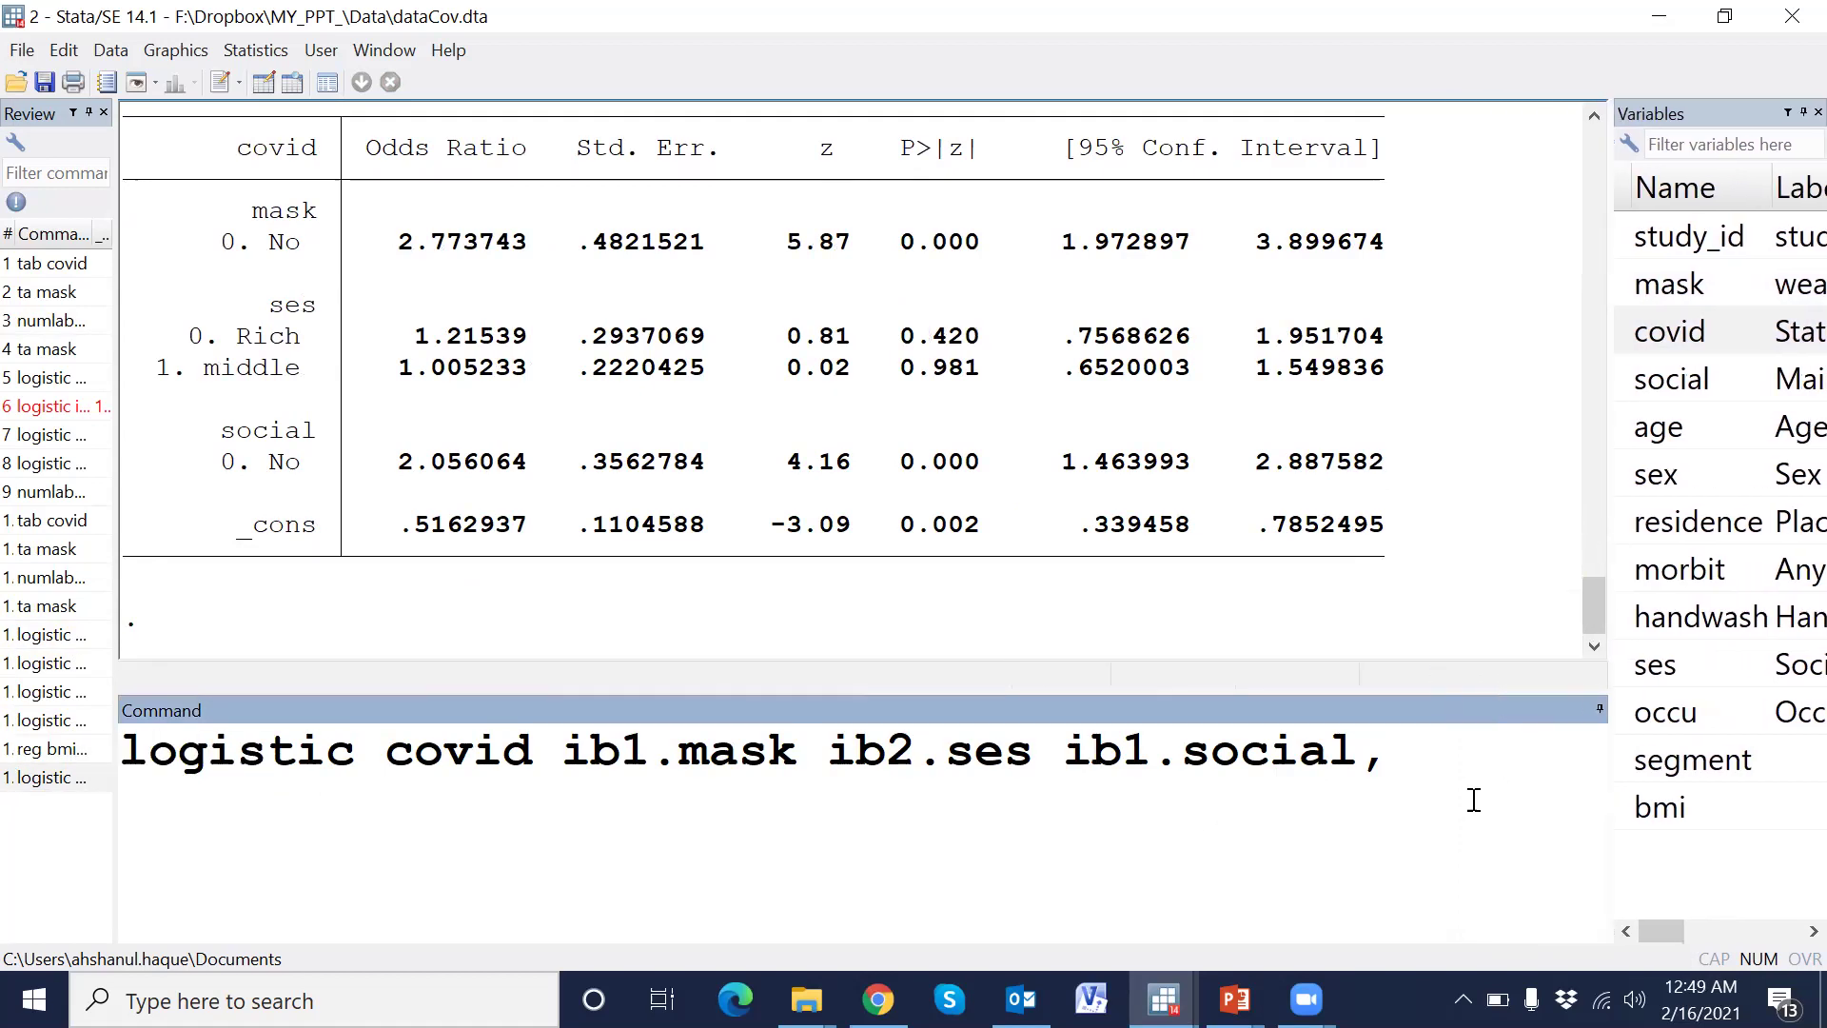
text(cluster())
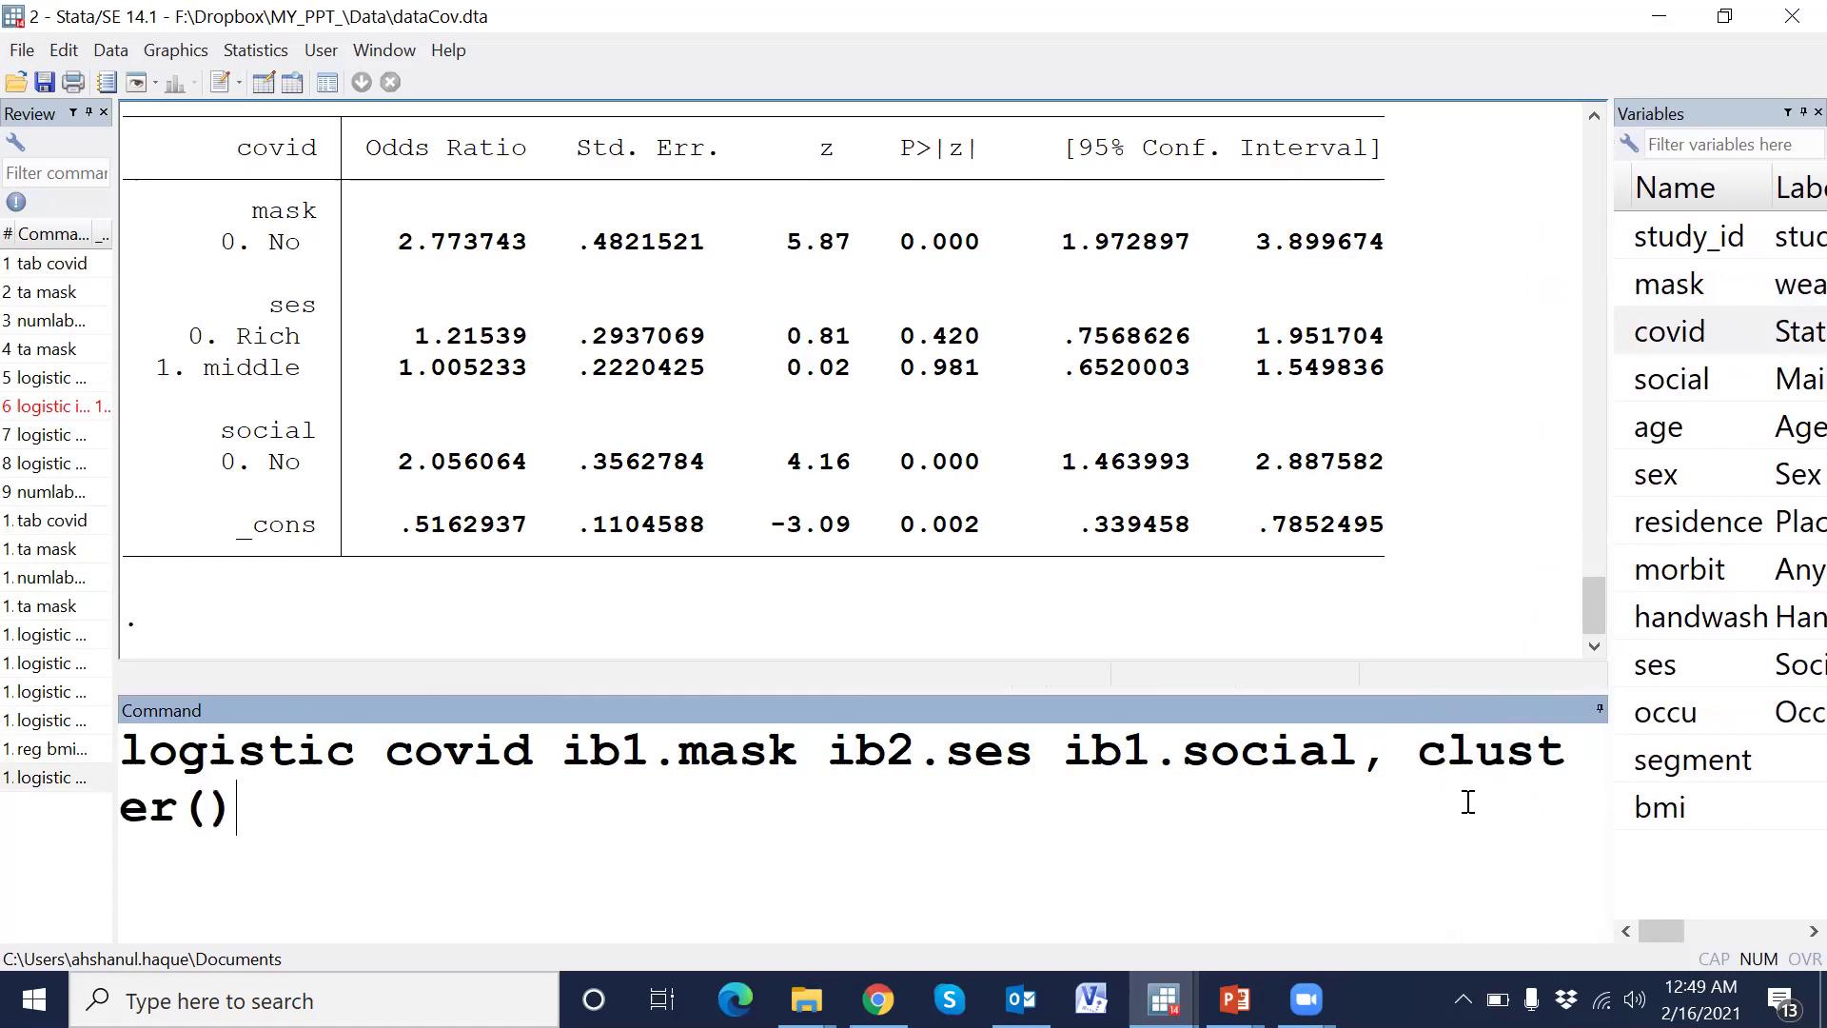
key(Left)
click(1622, 761)
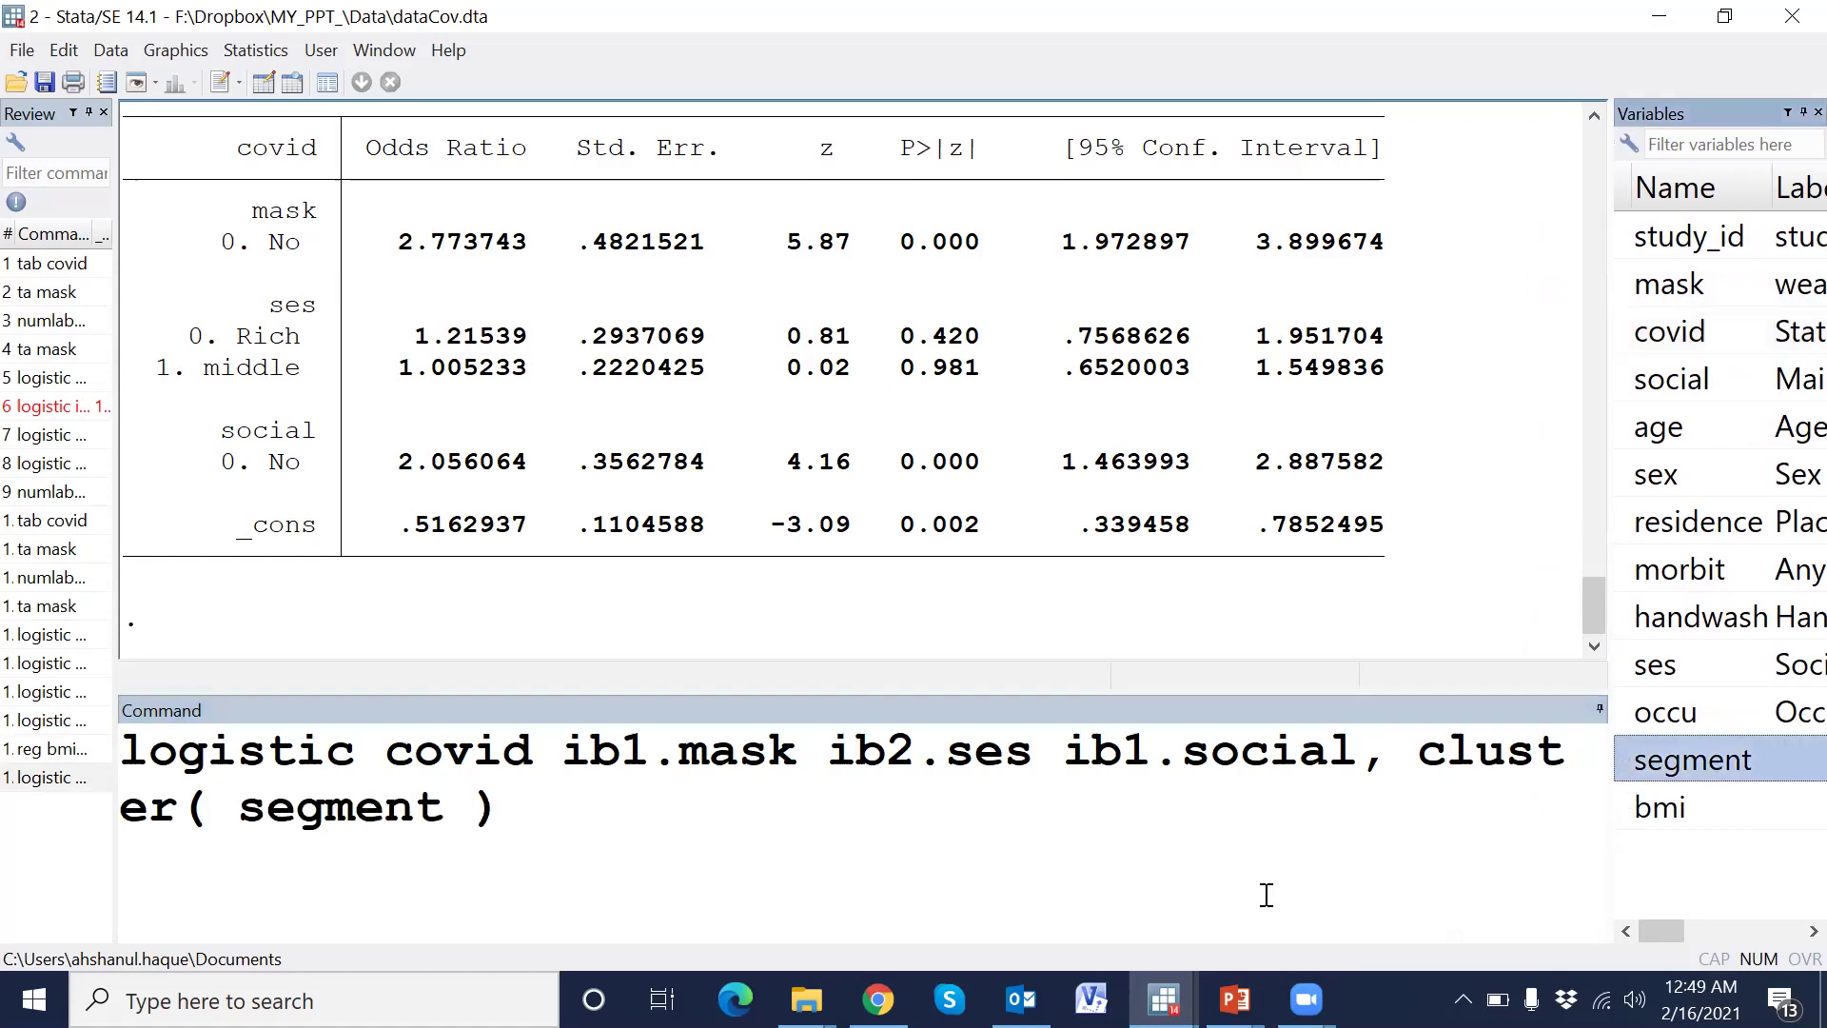
click(480, 807)
key(BackSpace)
key(Left)
key(Left)
key(Left)
key(Left)
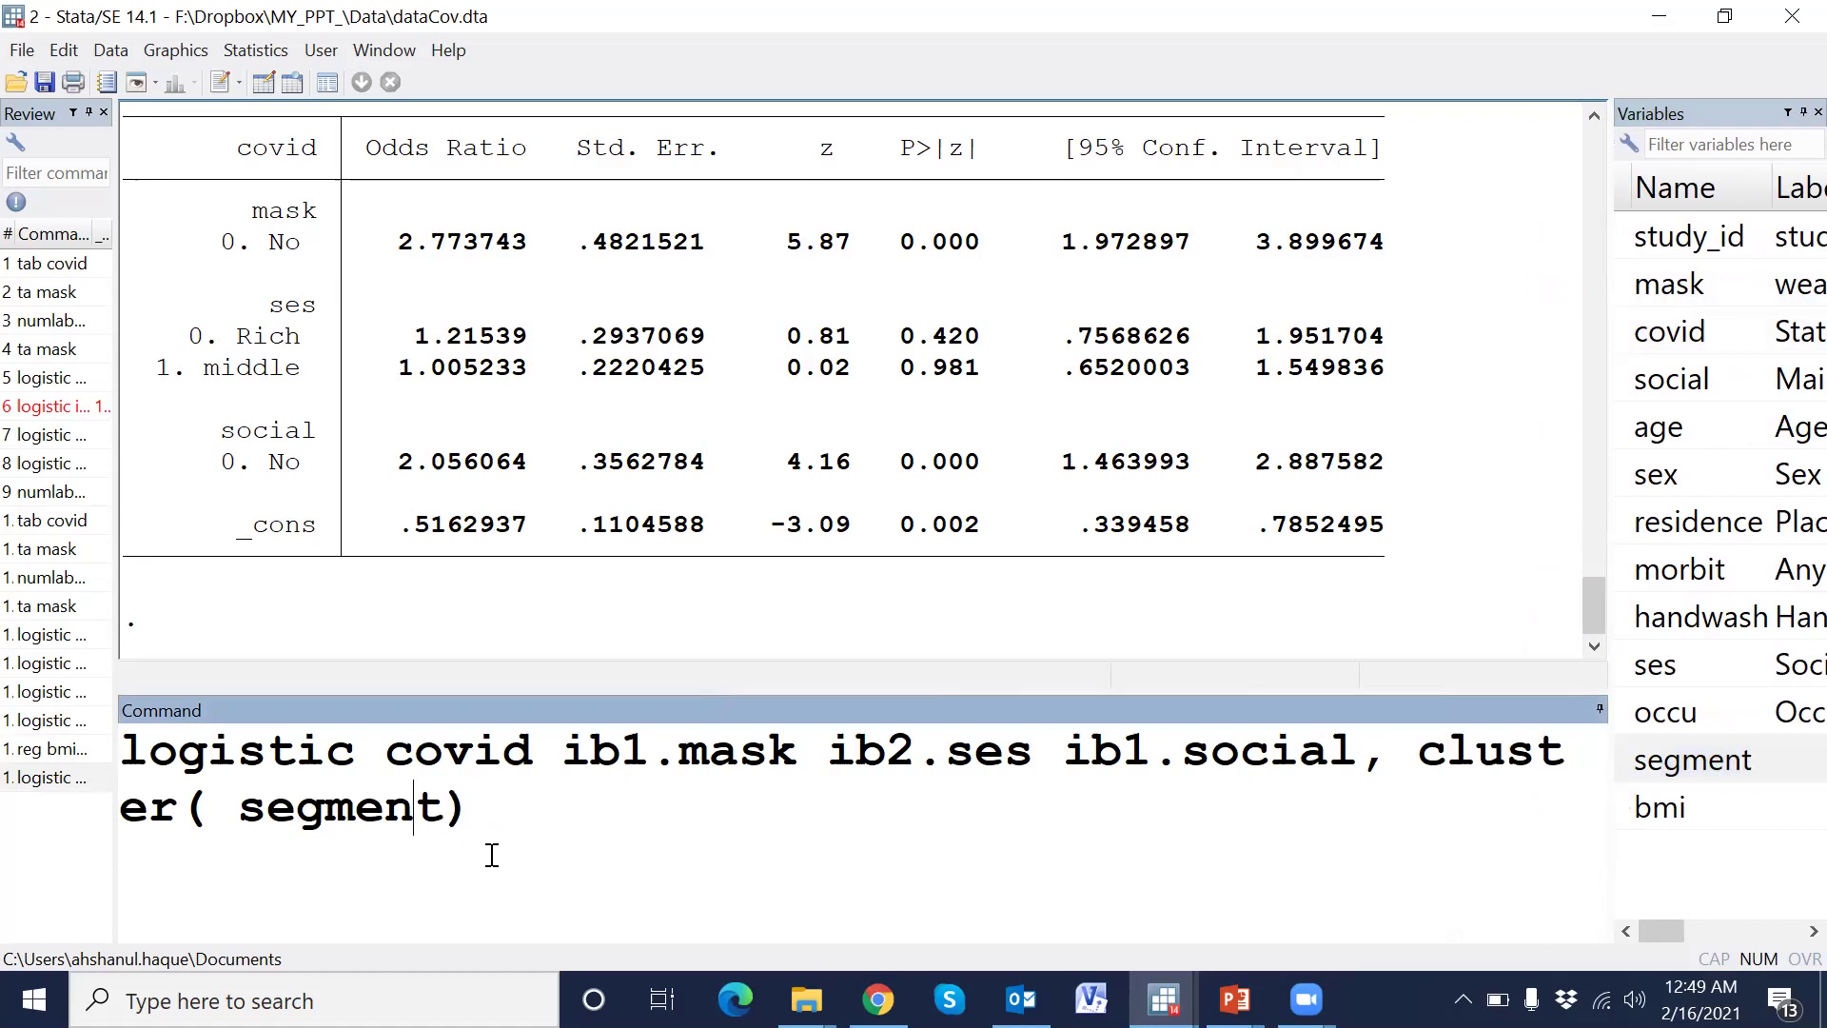
key(Left)
key(Left)
key(Left)
key(BackSpace)
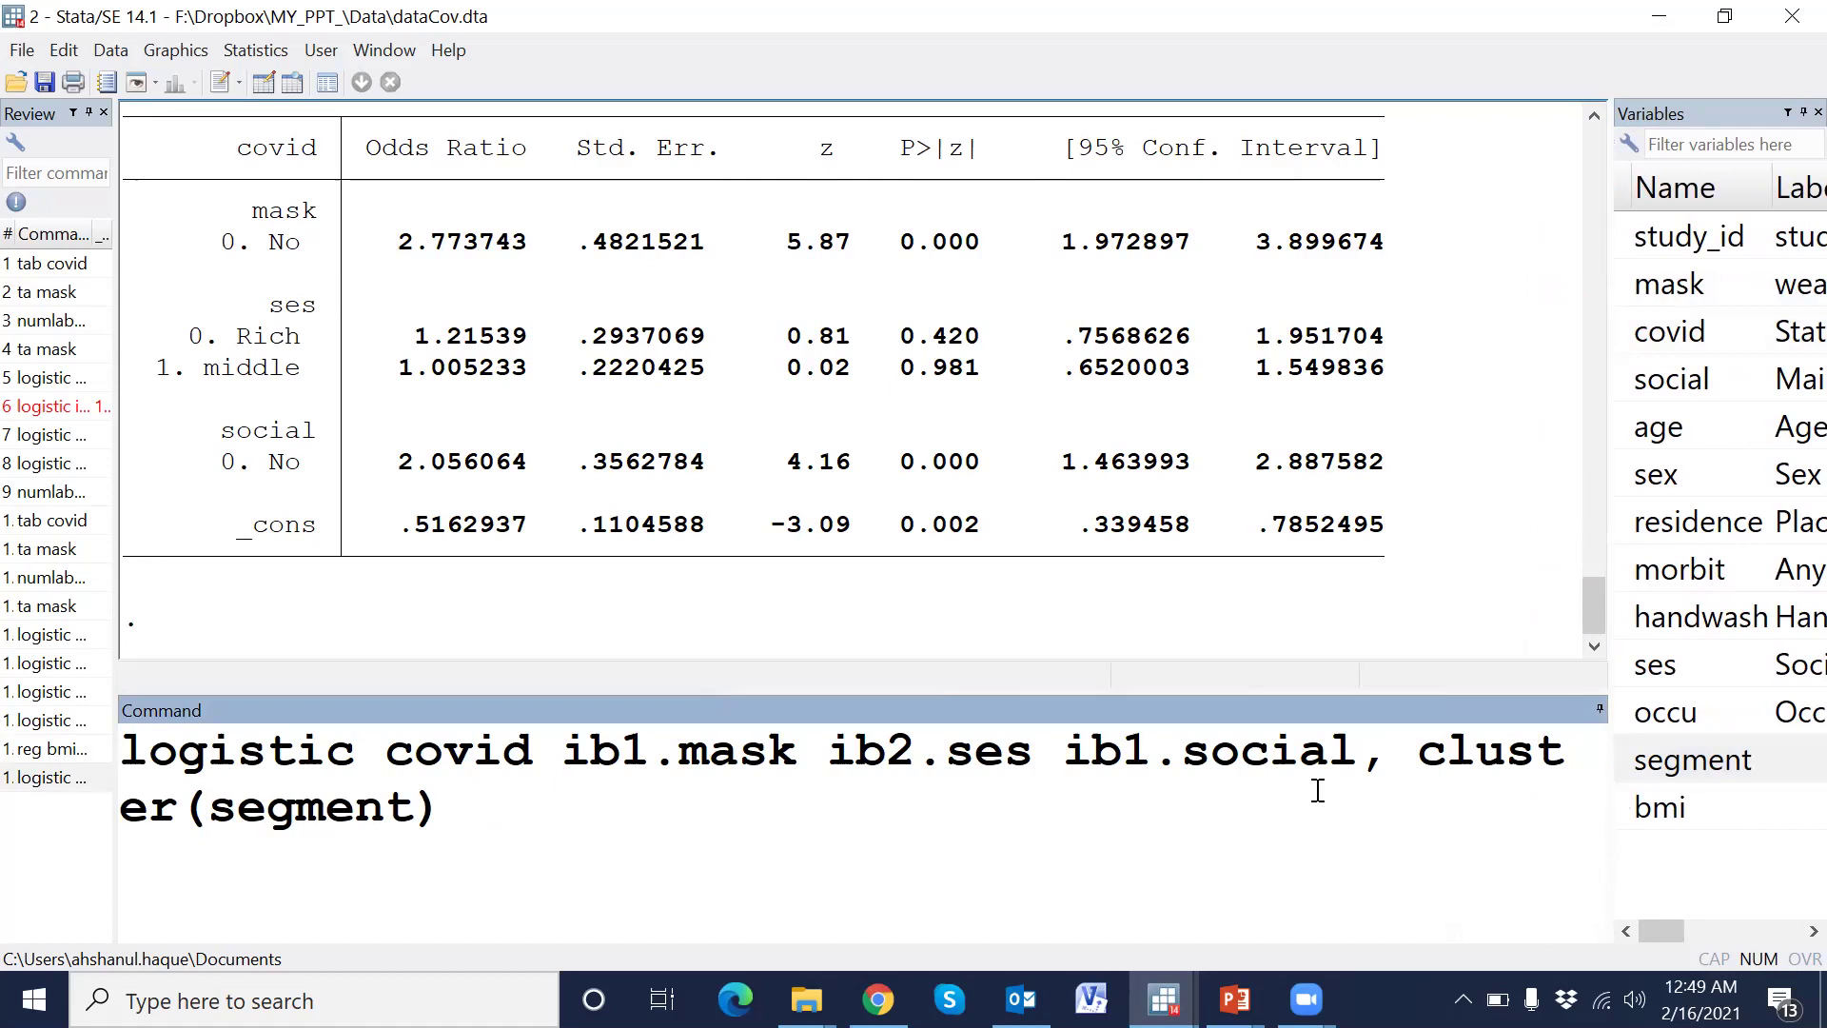
Remove the predictors ib2.ses and ib1.social from the command, leaving logistic covid ib1.mask, cluster(segment)
drag(1367, 764, 837, 767)
key(Delete)
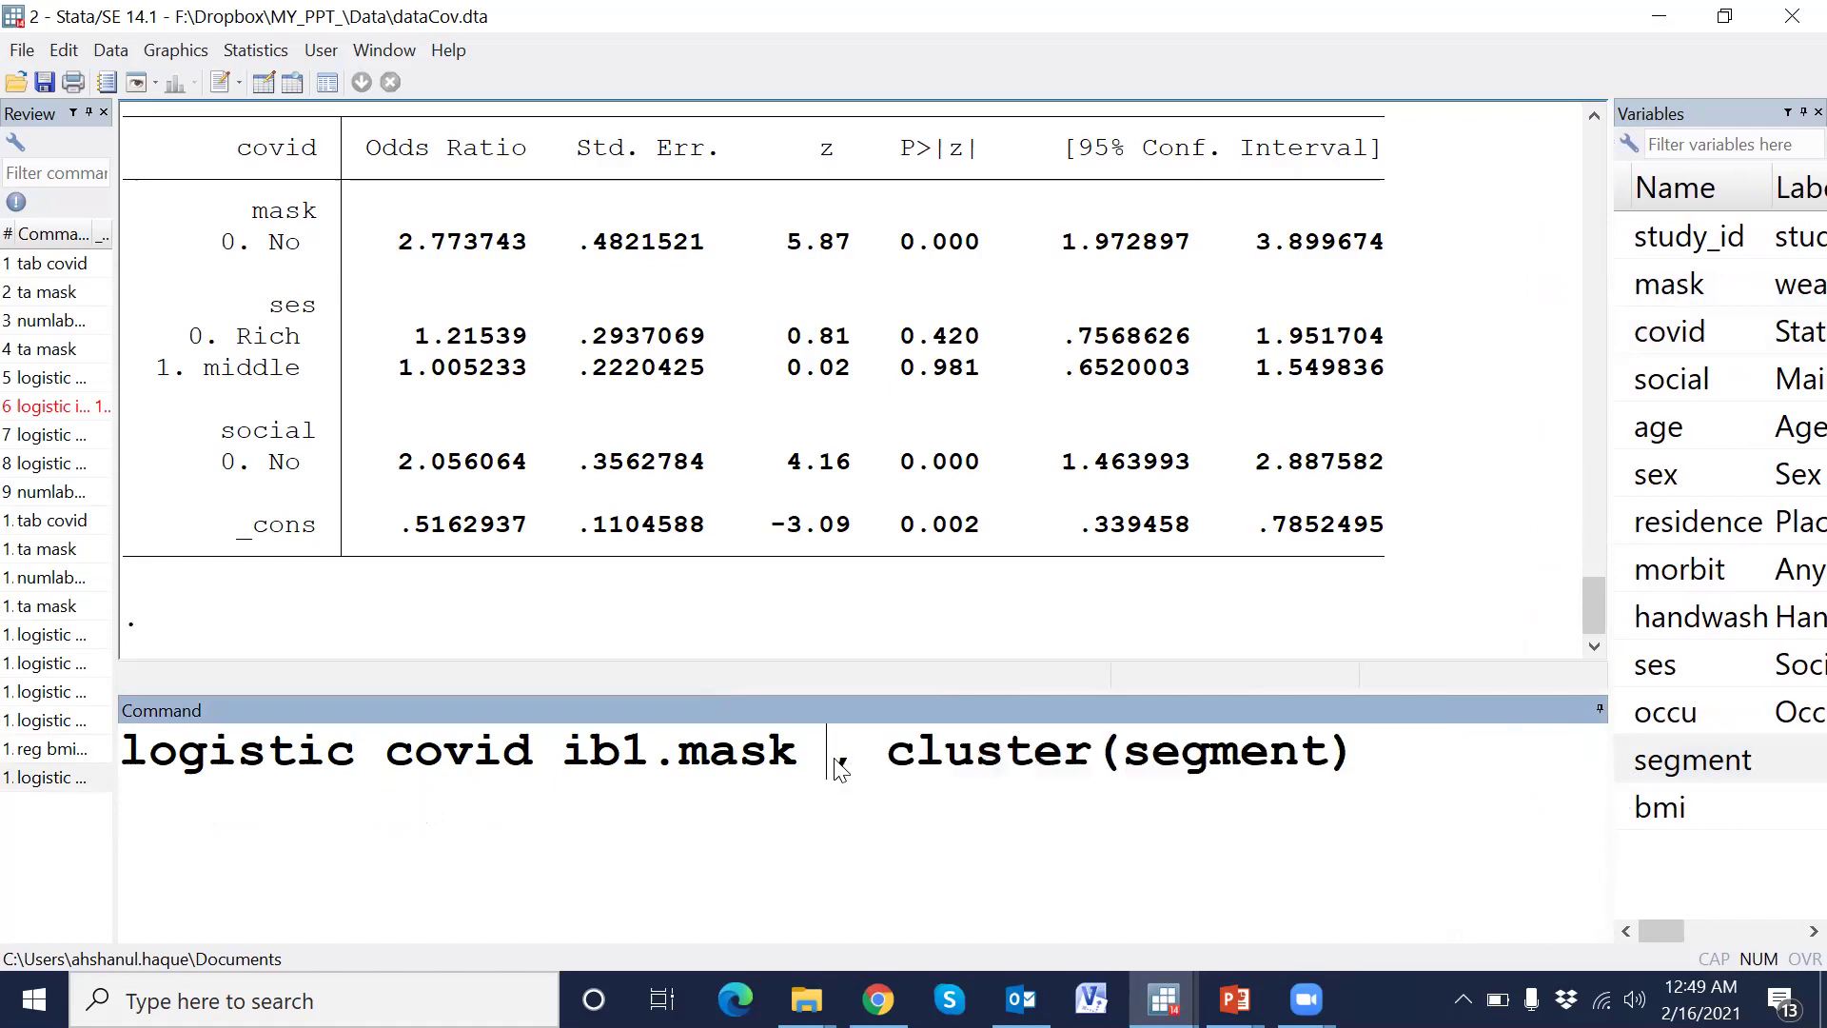
key(BackSpace)
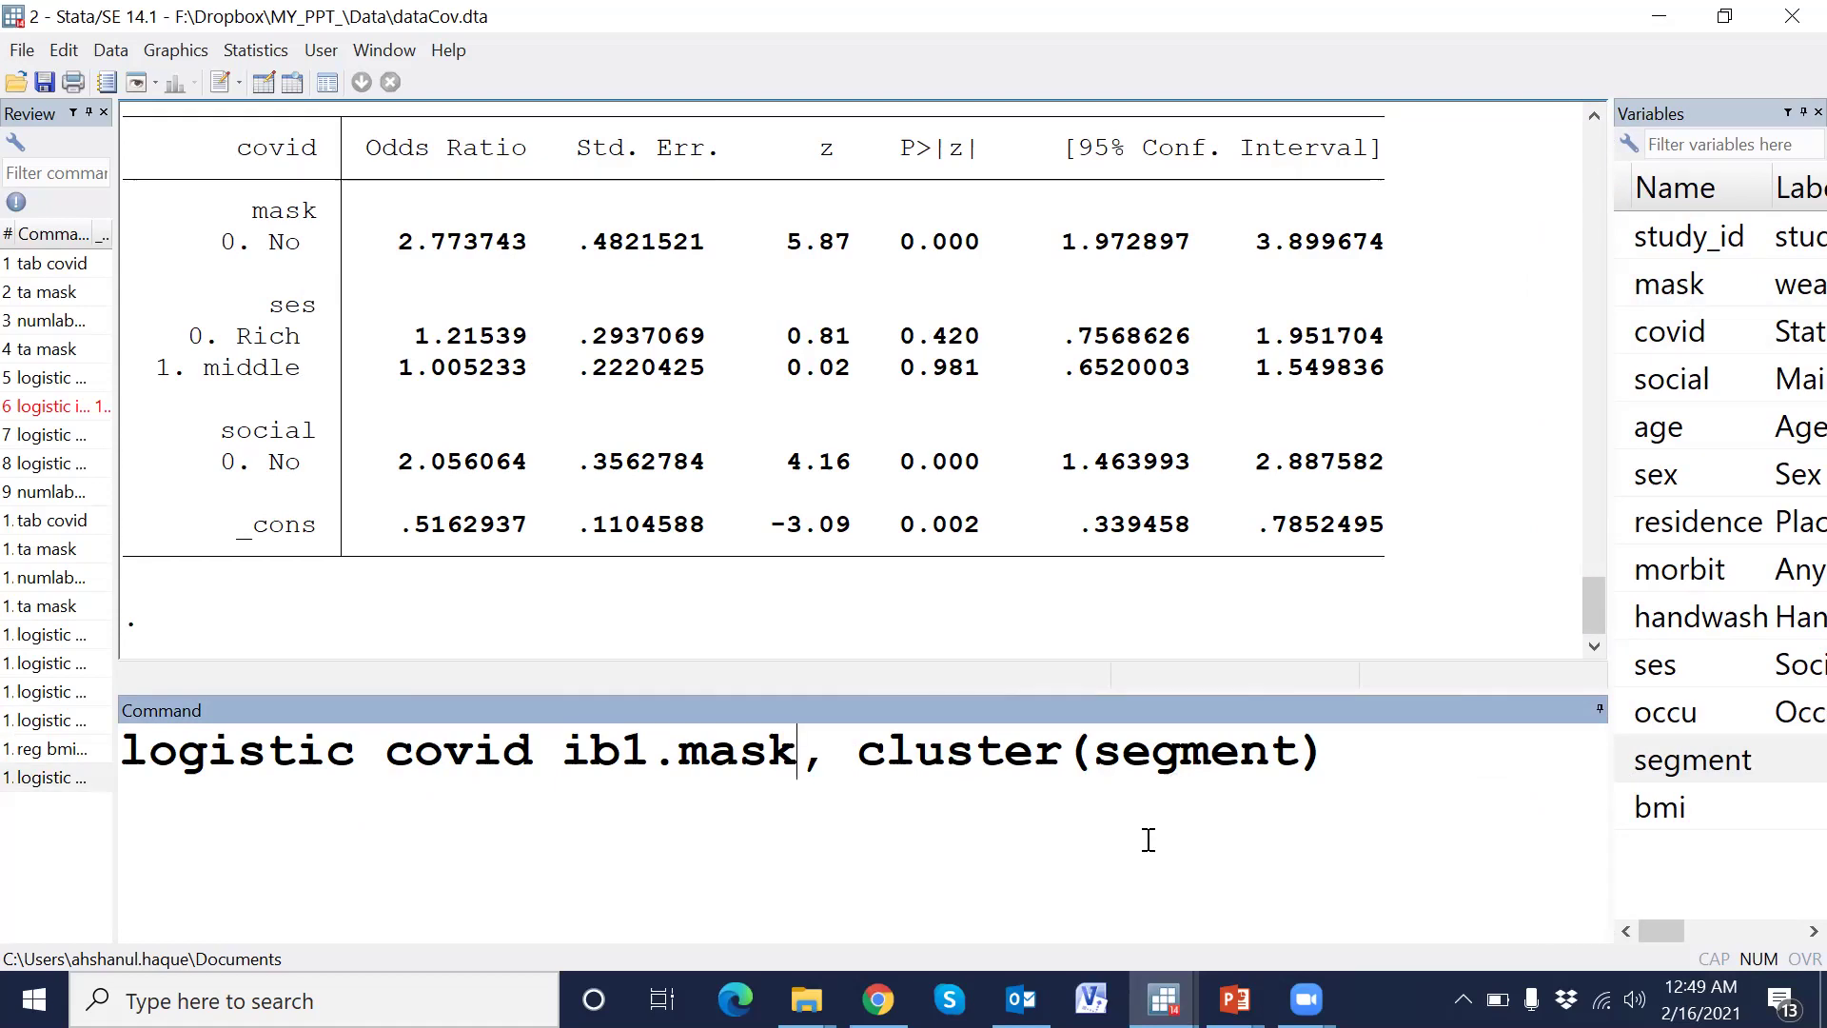
Circle the cluster(segment) option, then run the mask-only logistic regression and highlight the note on cluster-adjusted standard errors
key(ctrl+2)
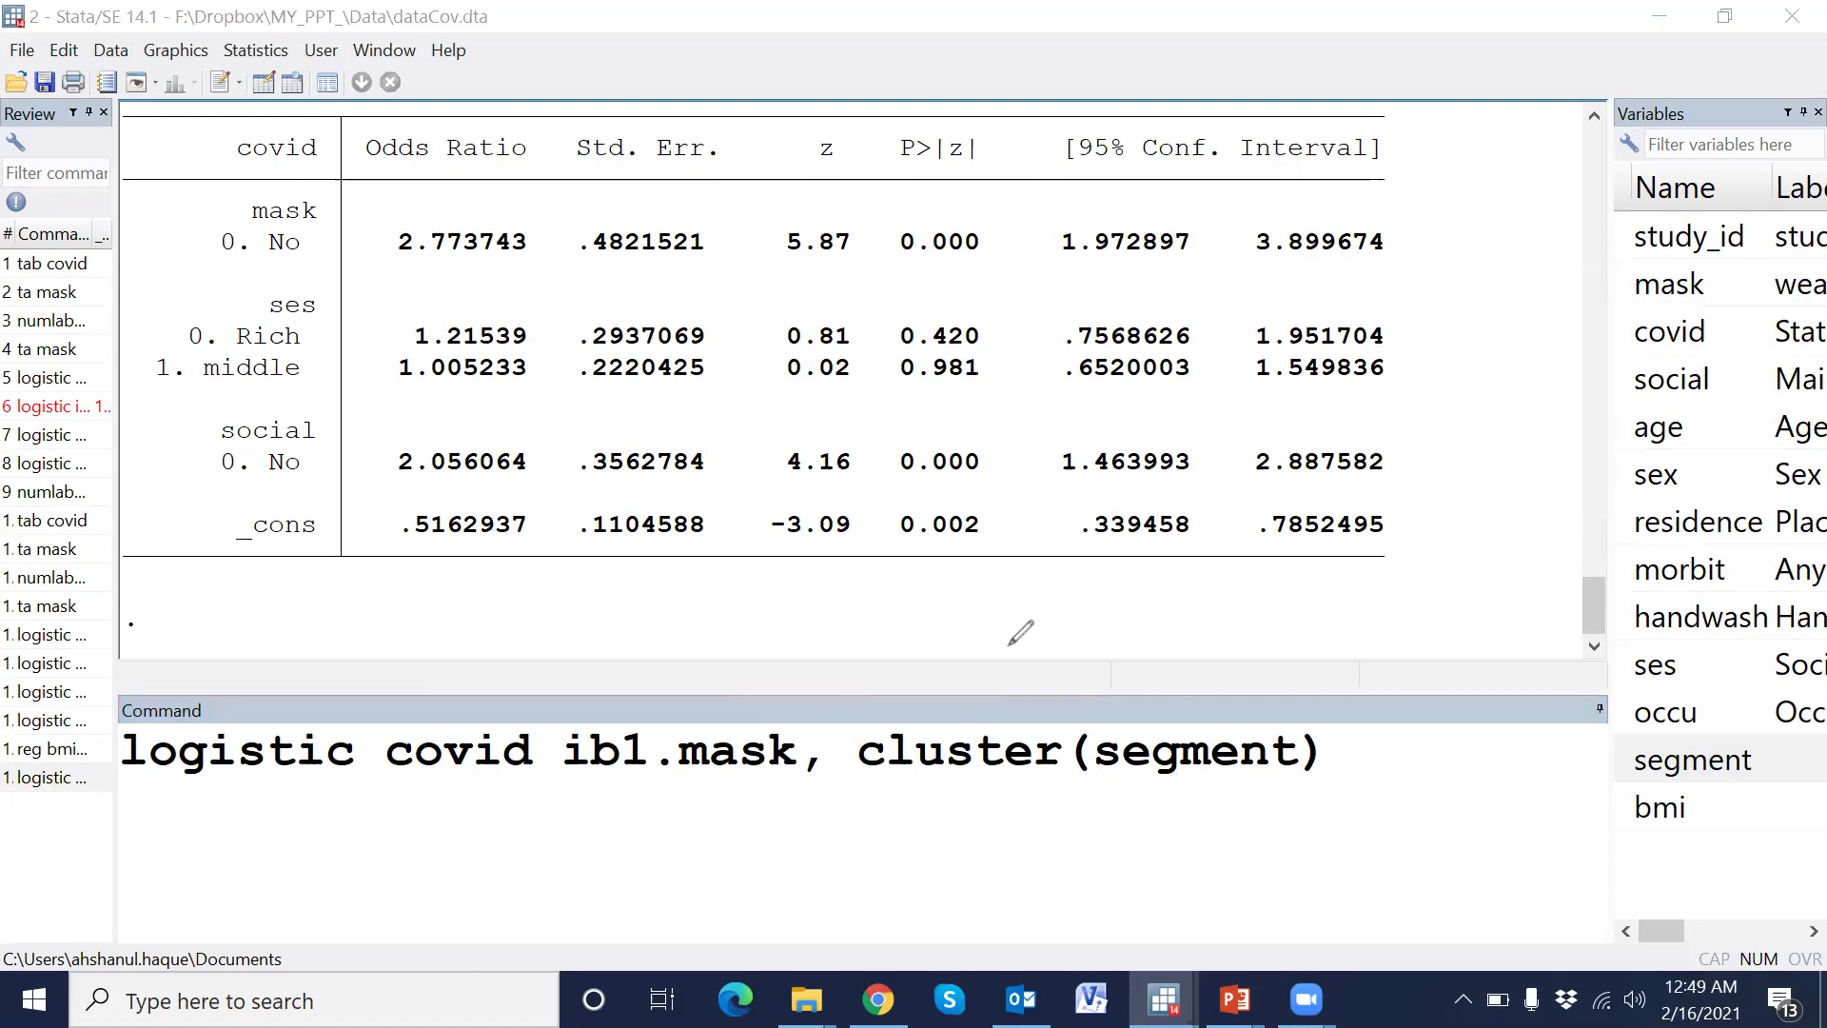
drag(793, 850, 844, 709)
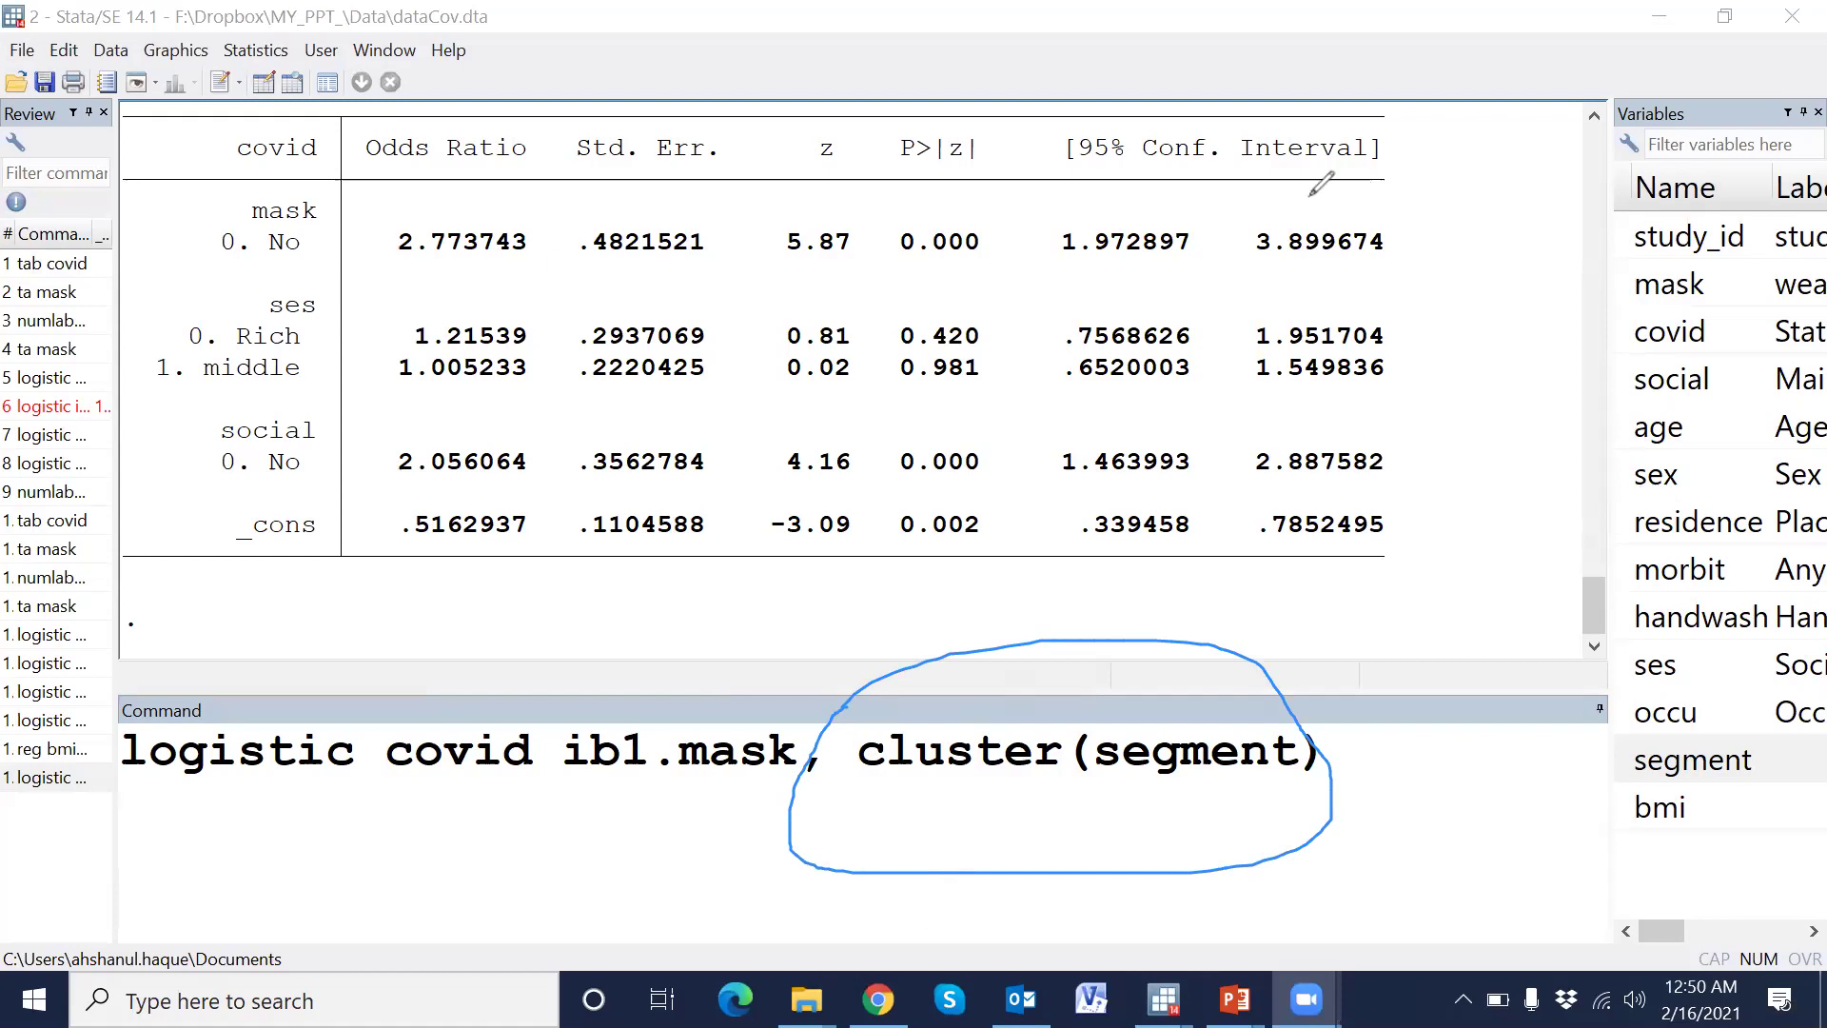
click(1370, 756)
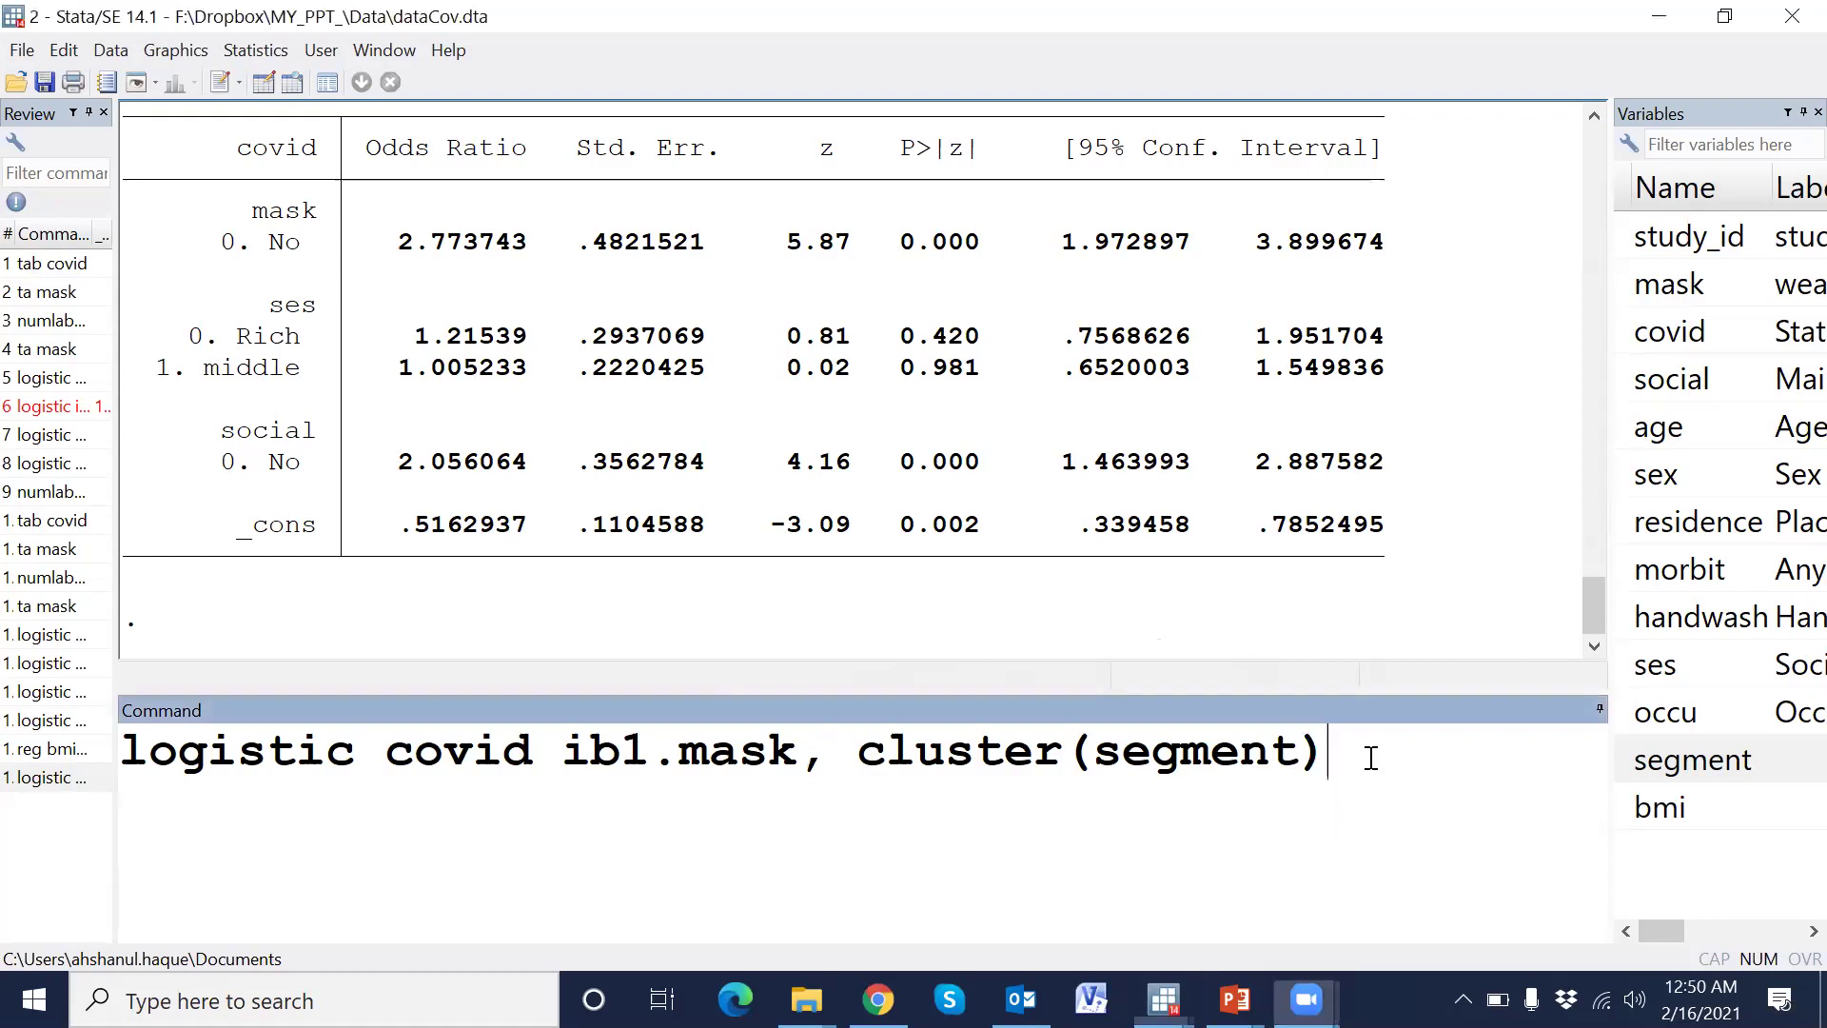
key(Return)
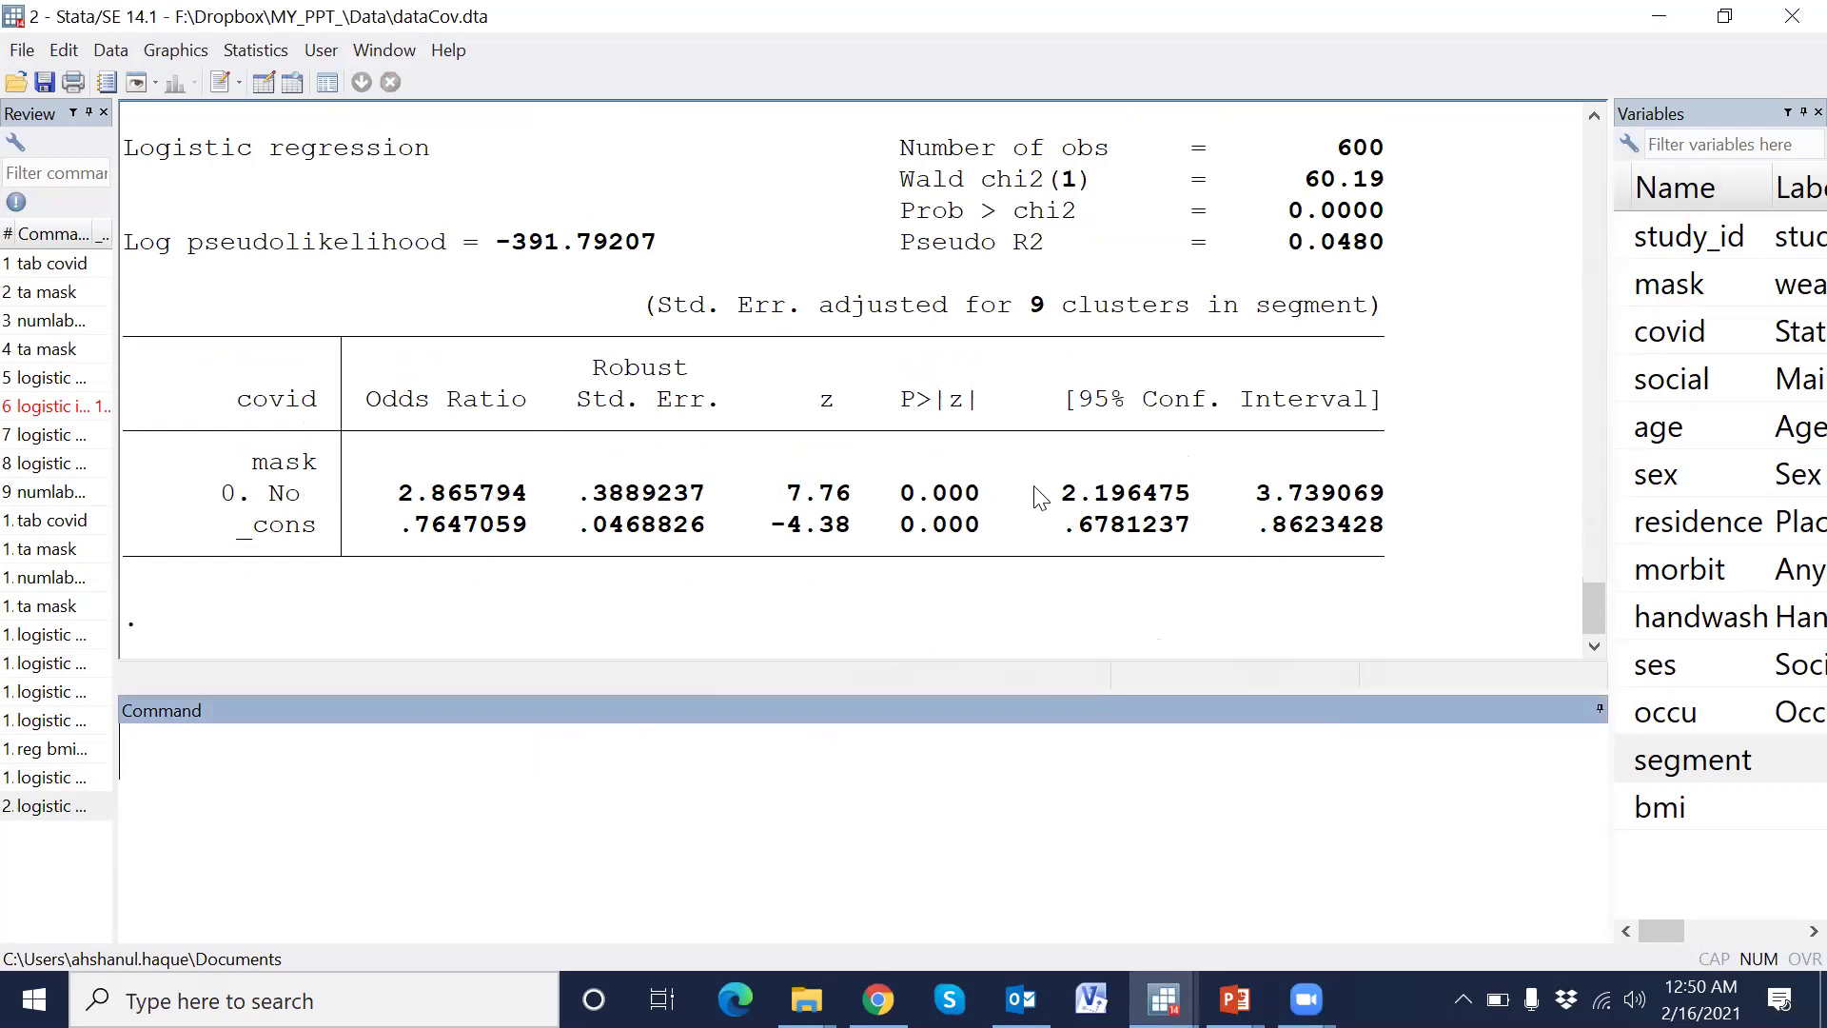
drag(643, 304, 1405, 317)
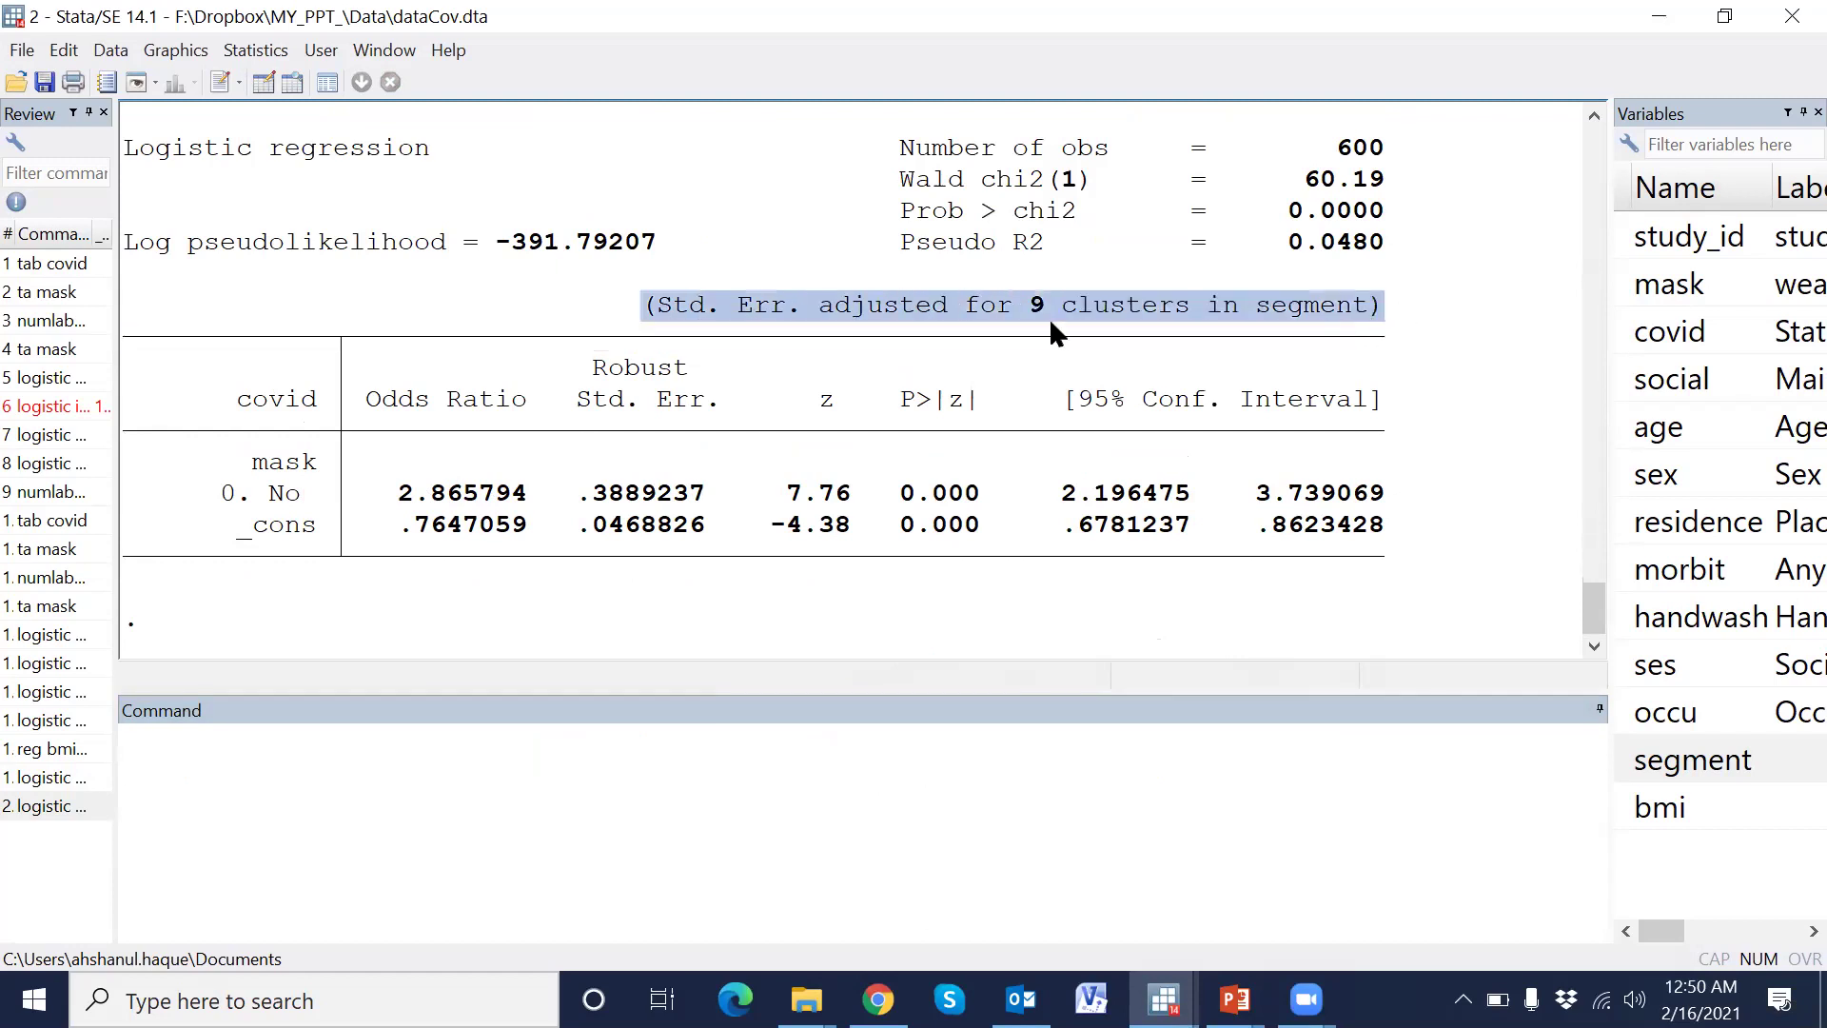
Recall logistic covid ib1.mask ib2.ses ib1.social, add the option cluster( segment ), and run it
click(89, 775)
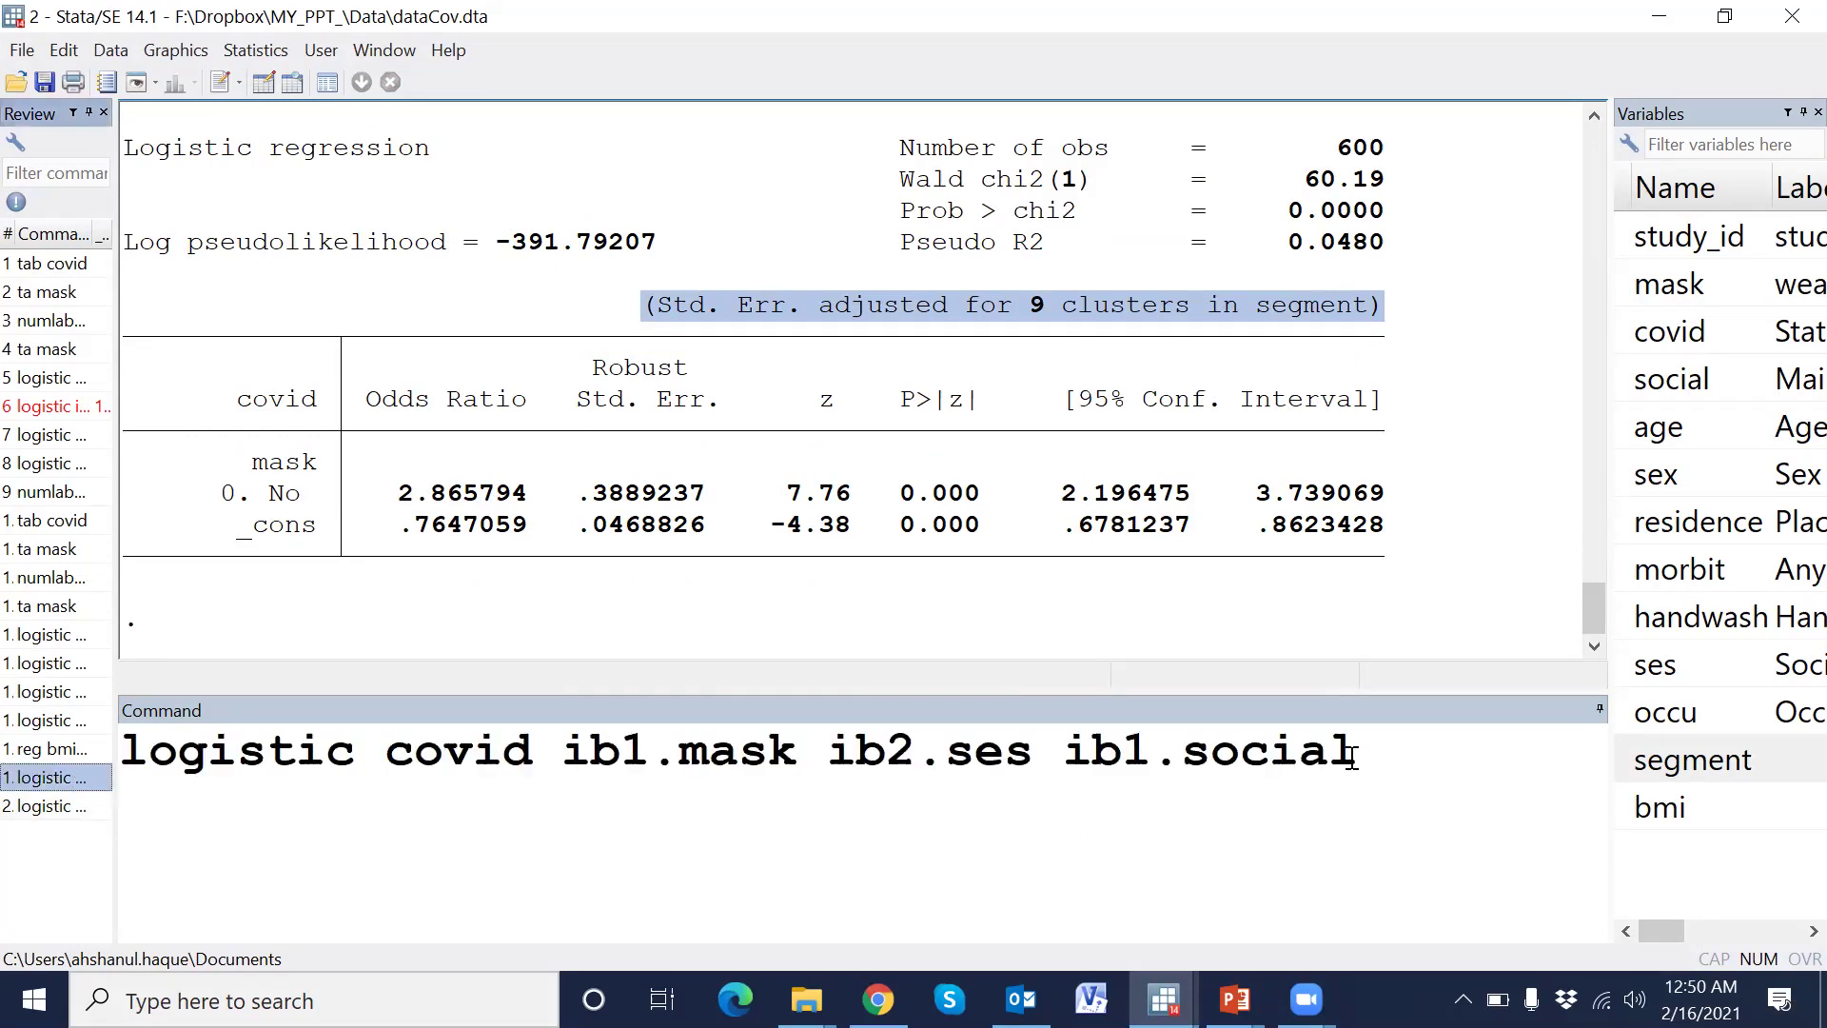
click(1413, 891)
text(, )
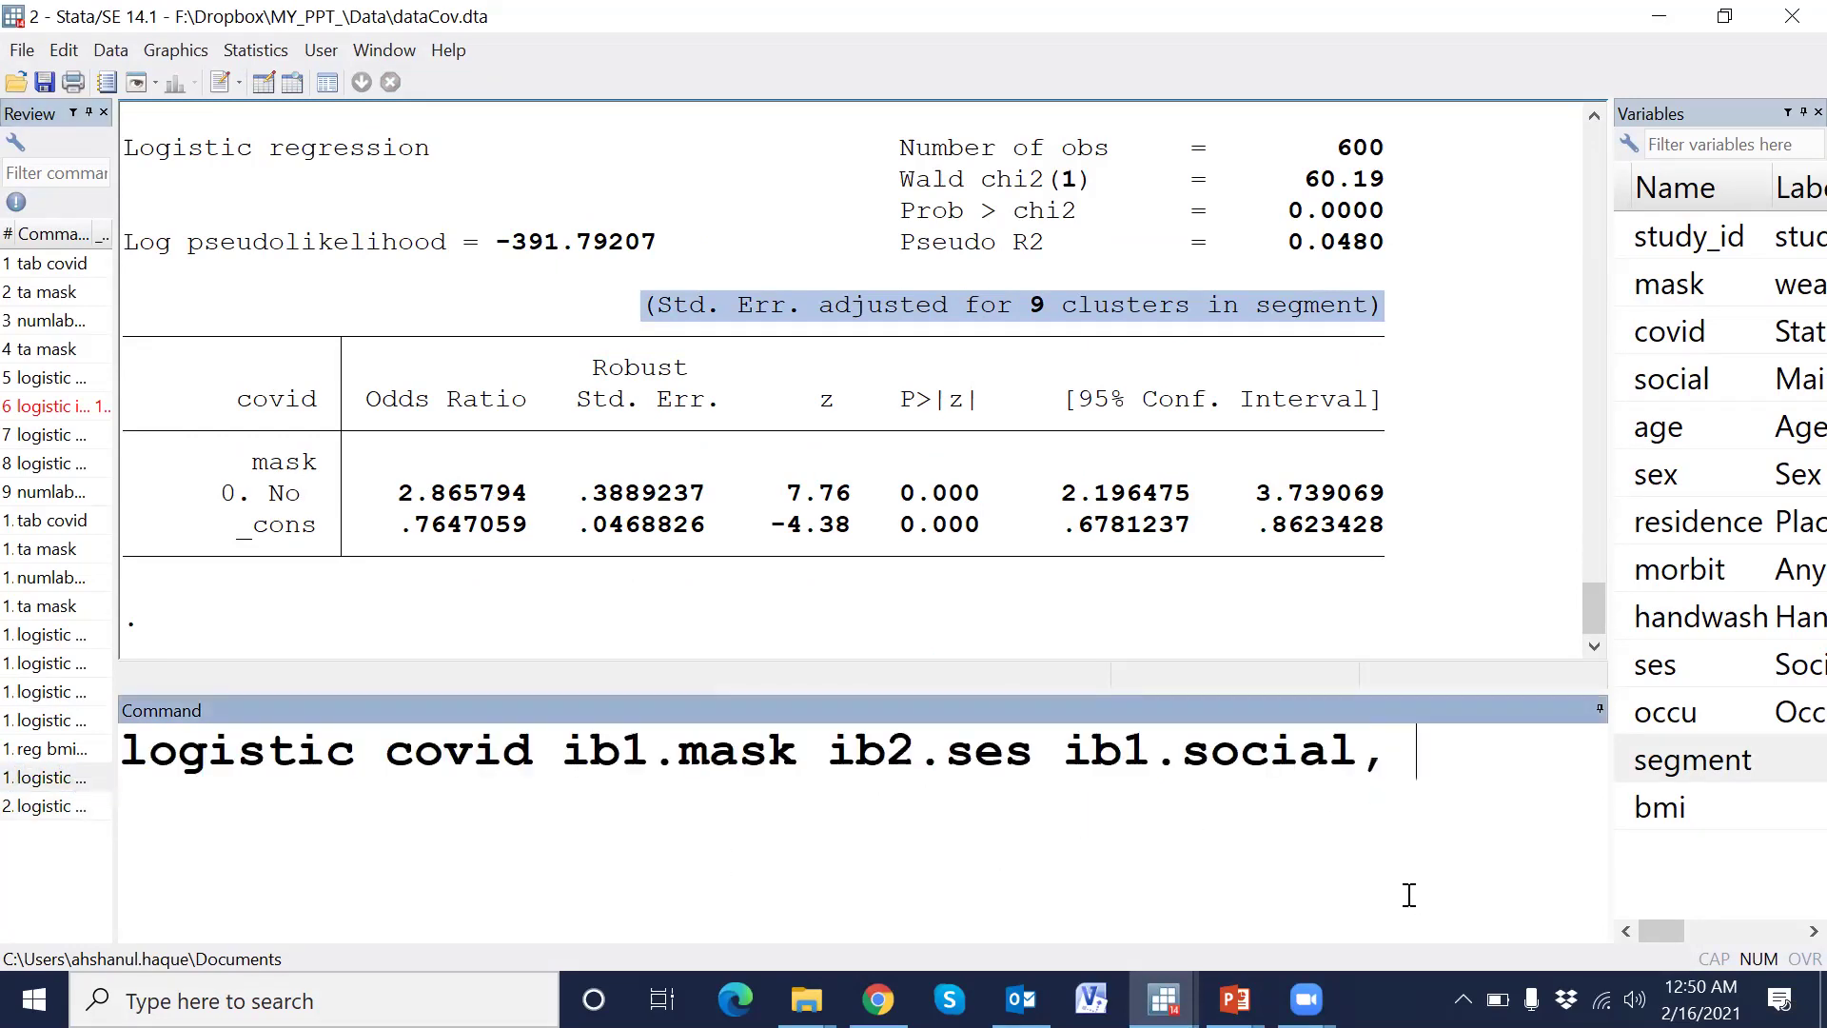
text(cluster)
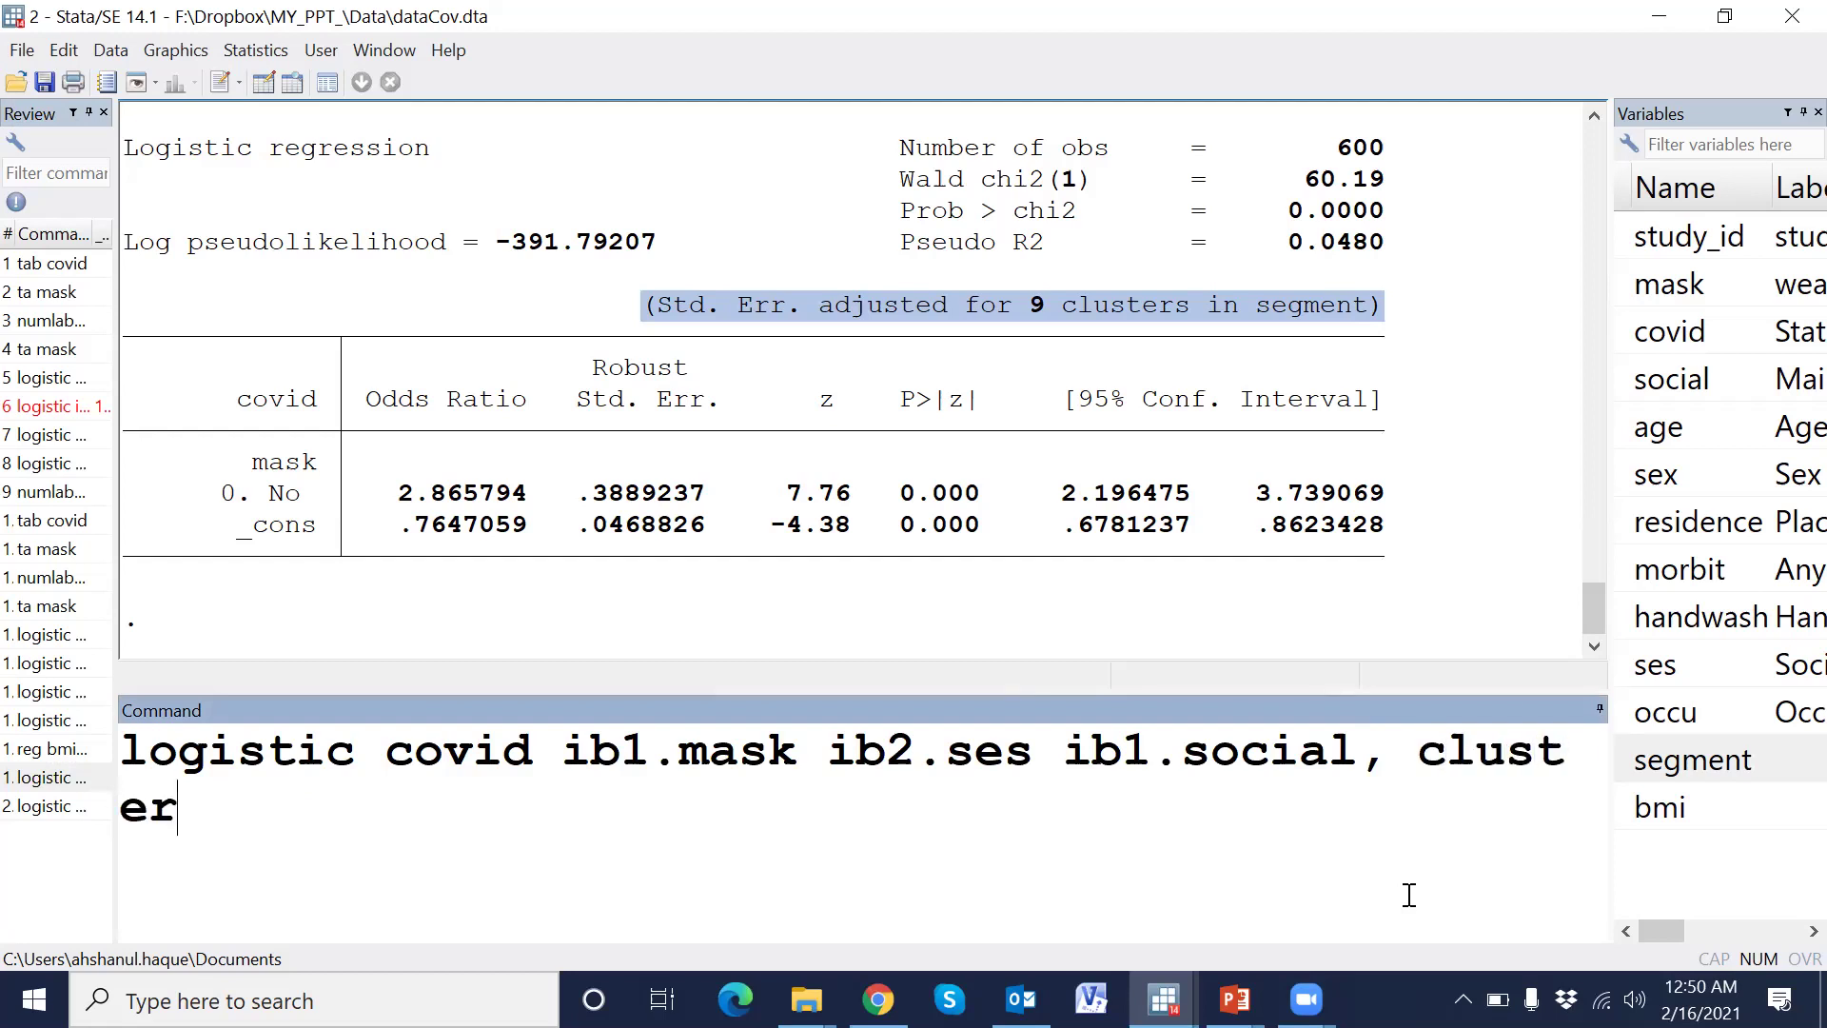
text(())
key(Left)
double_click(1632, 761)
click(1151, 823)
key(Return)
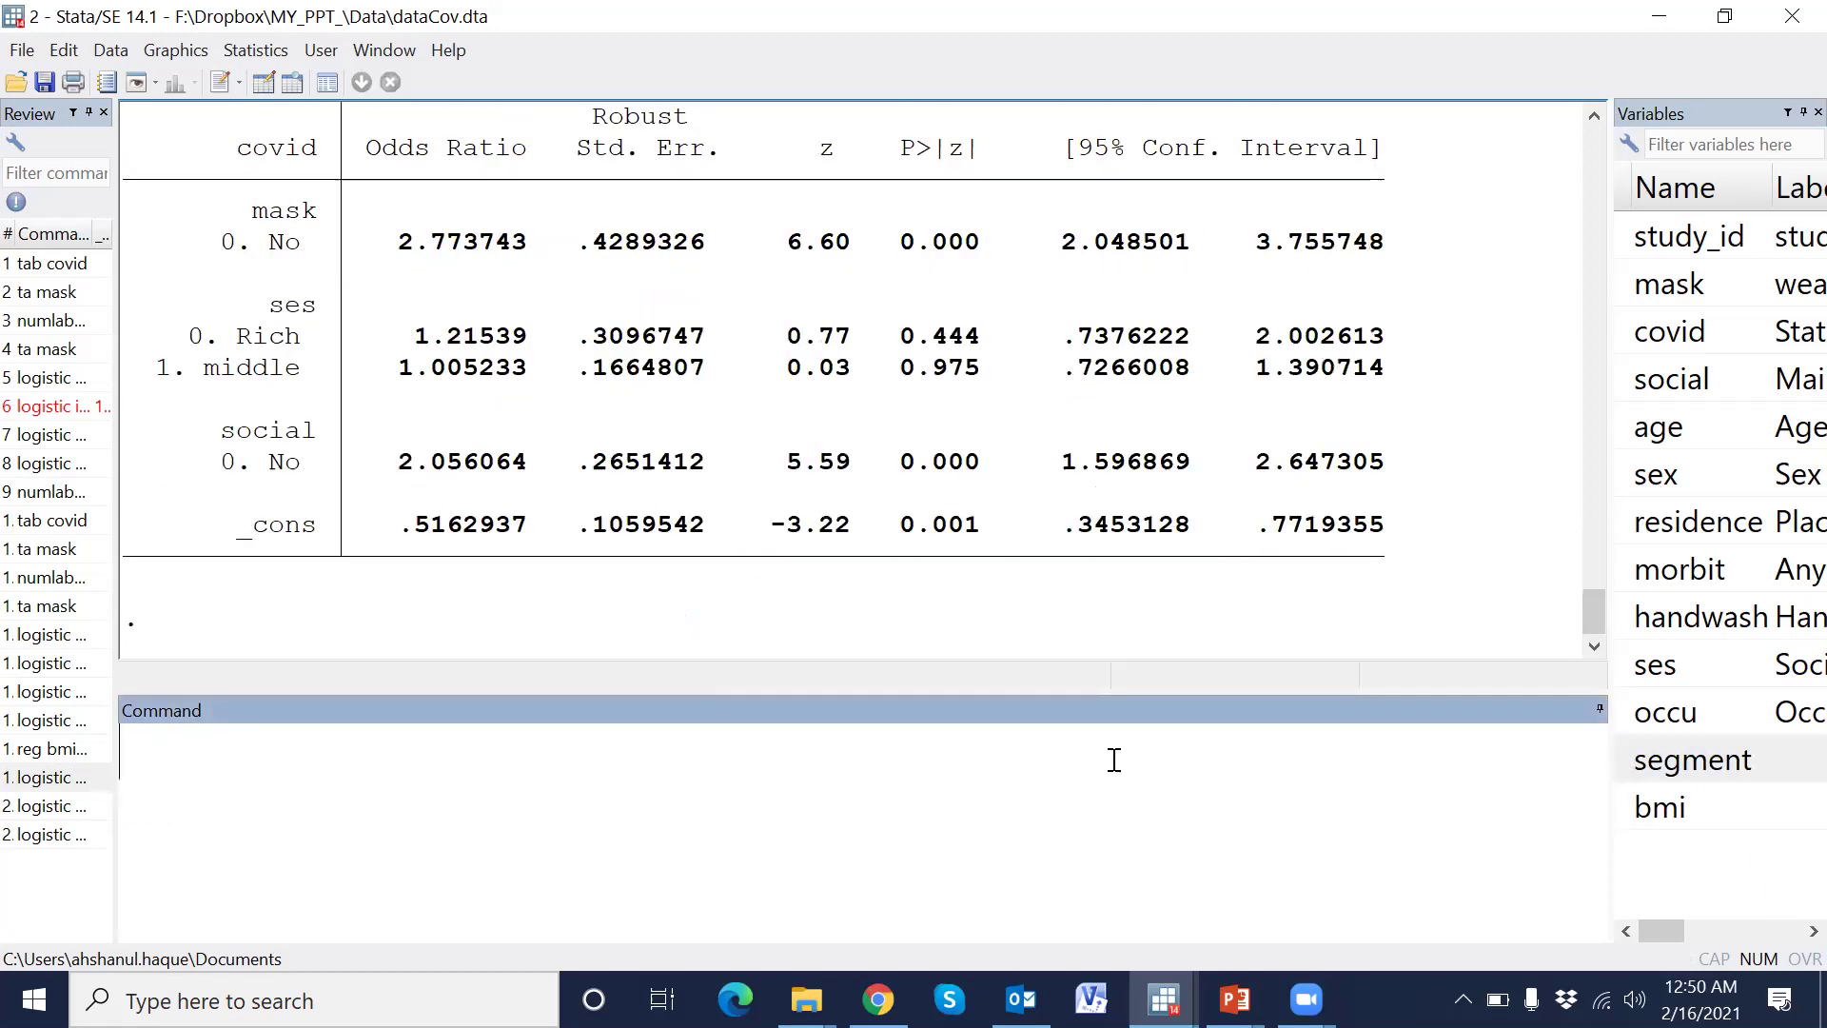
Enlarge the results area, review the clustered logistic output for all three predictors, and highlight its adjusted standard error note
drag(1093, 689, 1093, 751)
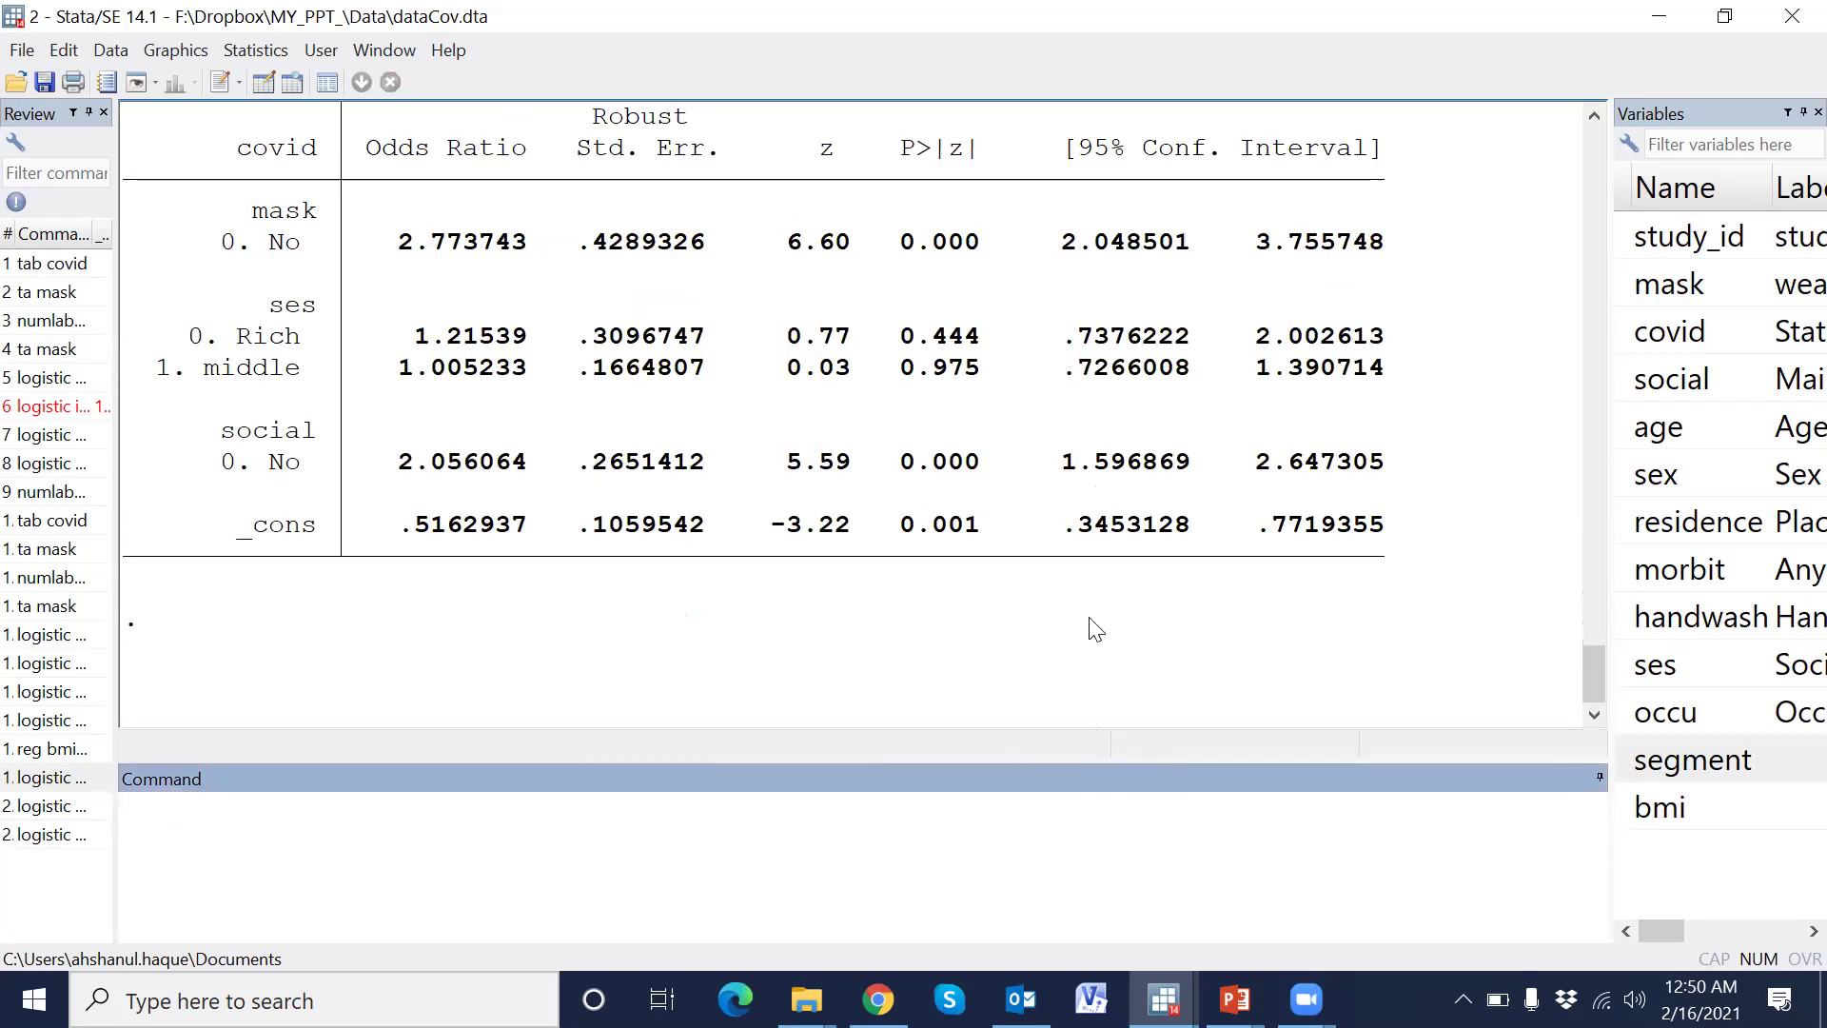
scroll(1046, 632, up, 1)
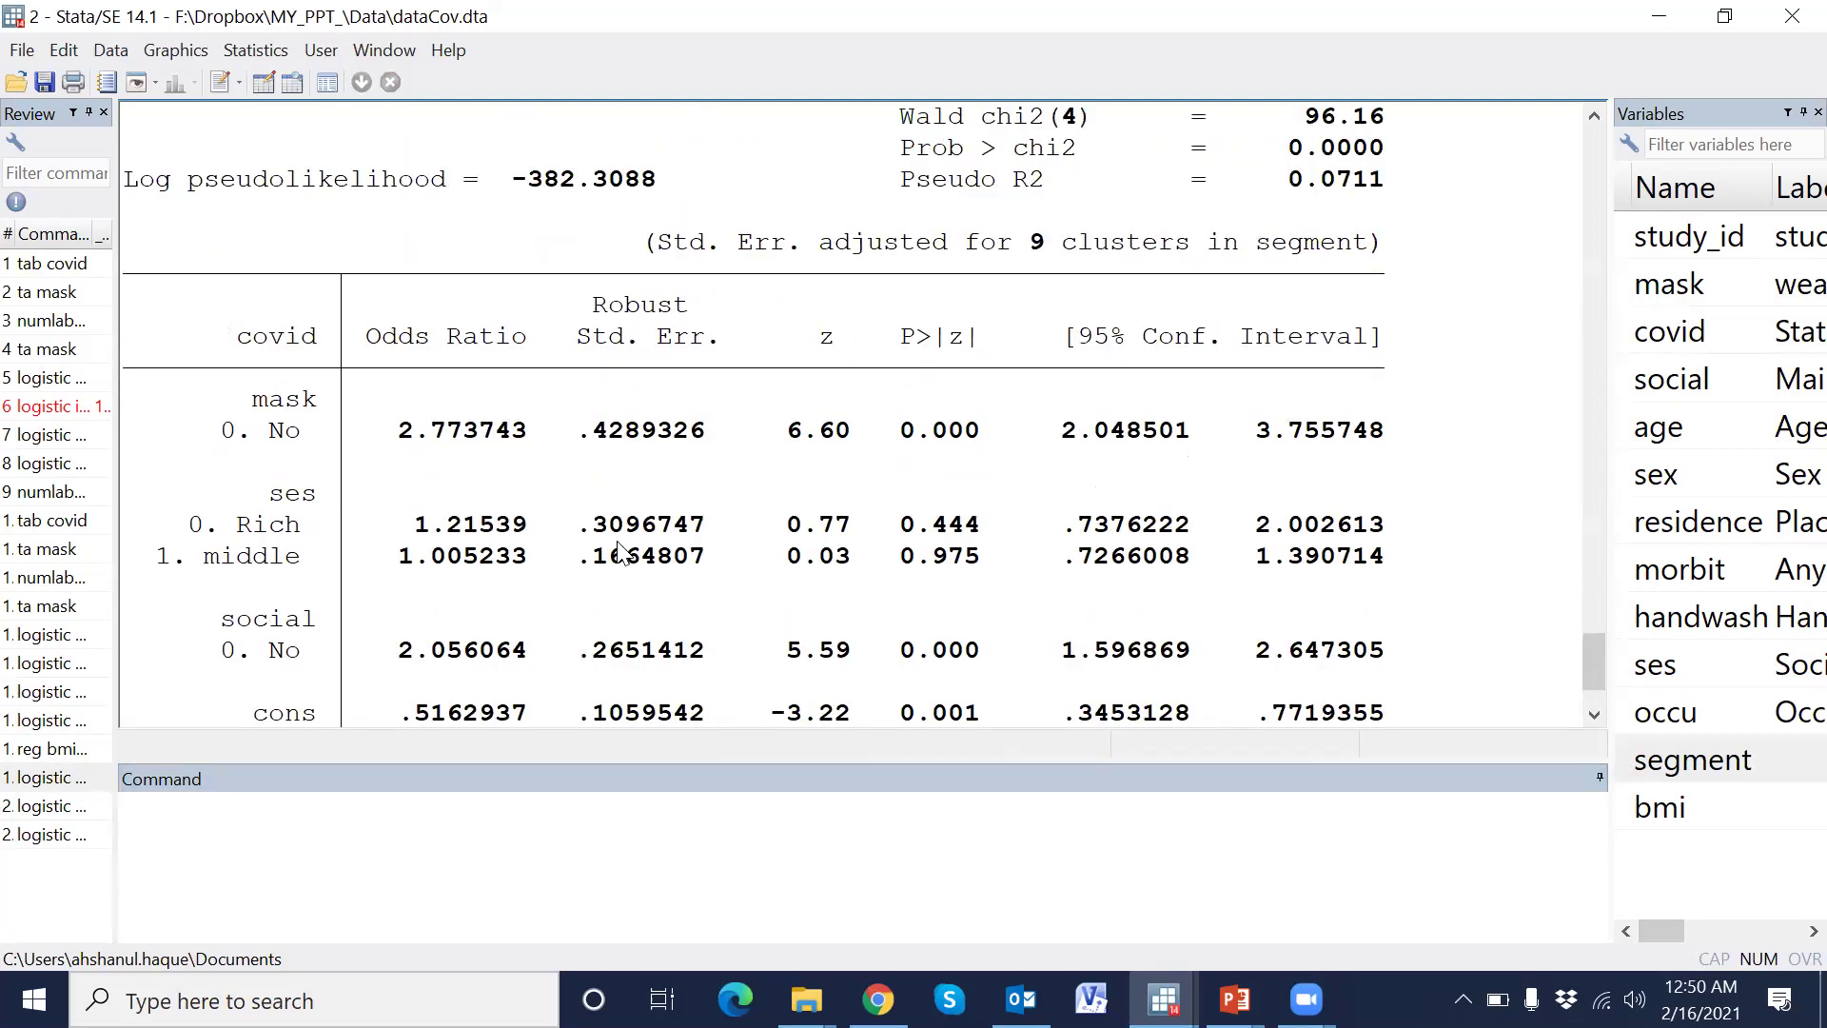
scroll(630, 571, down, 2)
scroll(622, 590, up, 2)
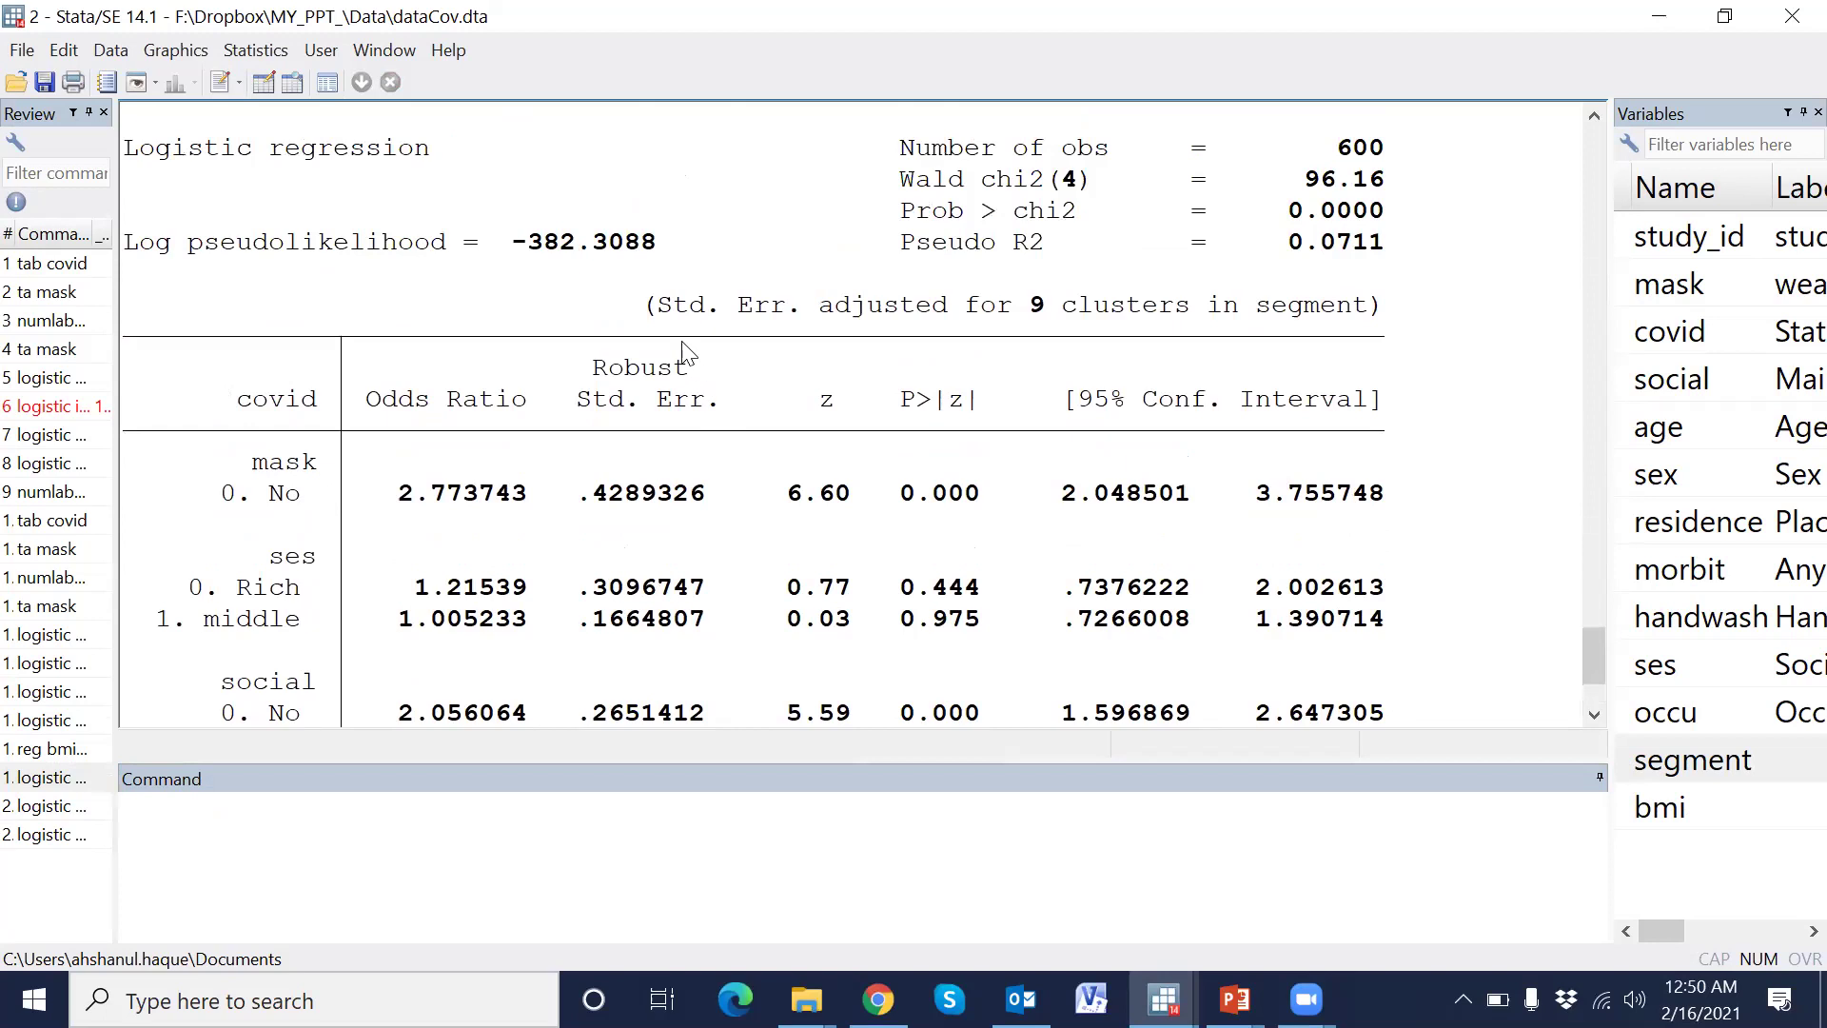
drag(645, 307, 1411, 309)
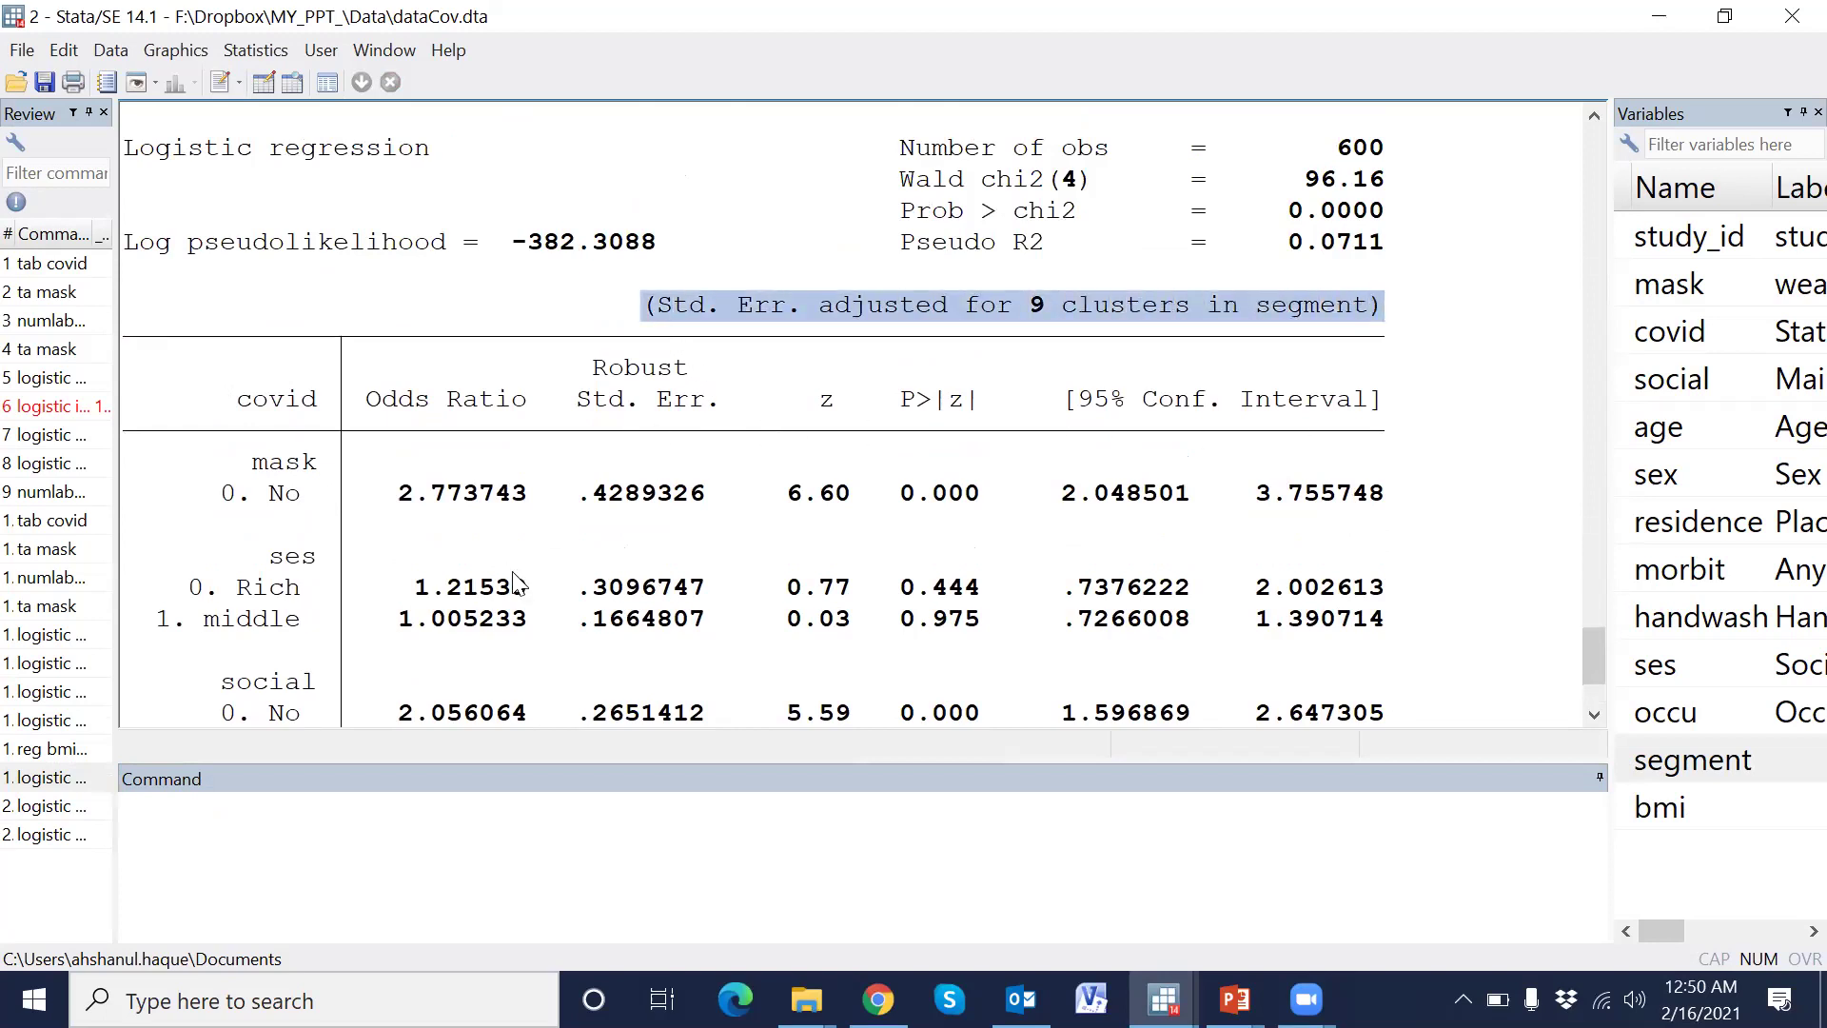
scroll(523, 604, down, 2)
scroll(522, 604, up, 1)
scroll(522, 601, down, 1)
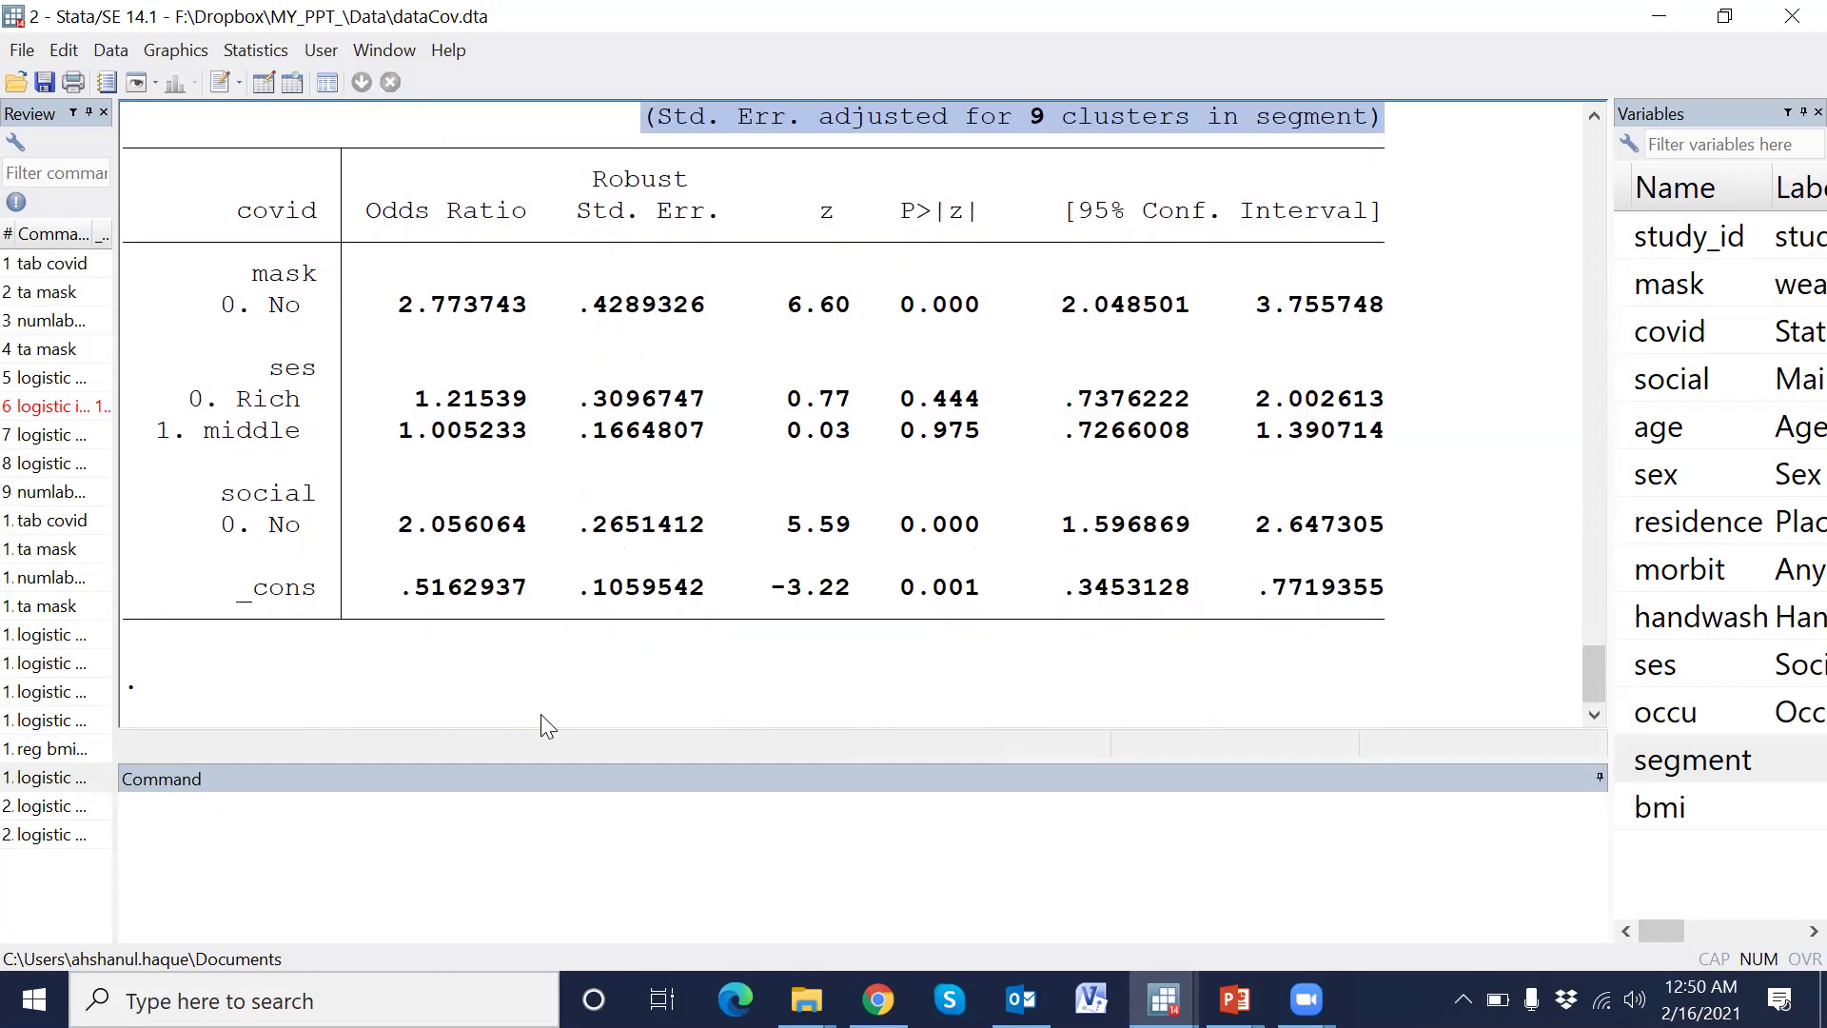
Turn the last clustered logistic command into reg bmi ib1.mask ib2.ses ib1.social, cluster( segment ) and run it
drag(1611, 597, 1549, 605)
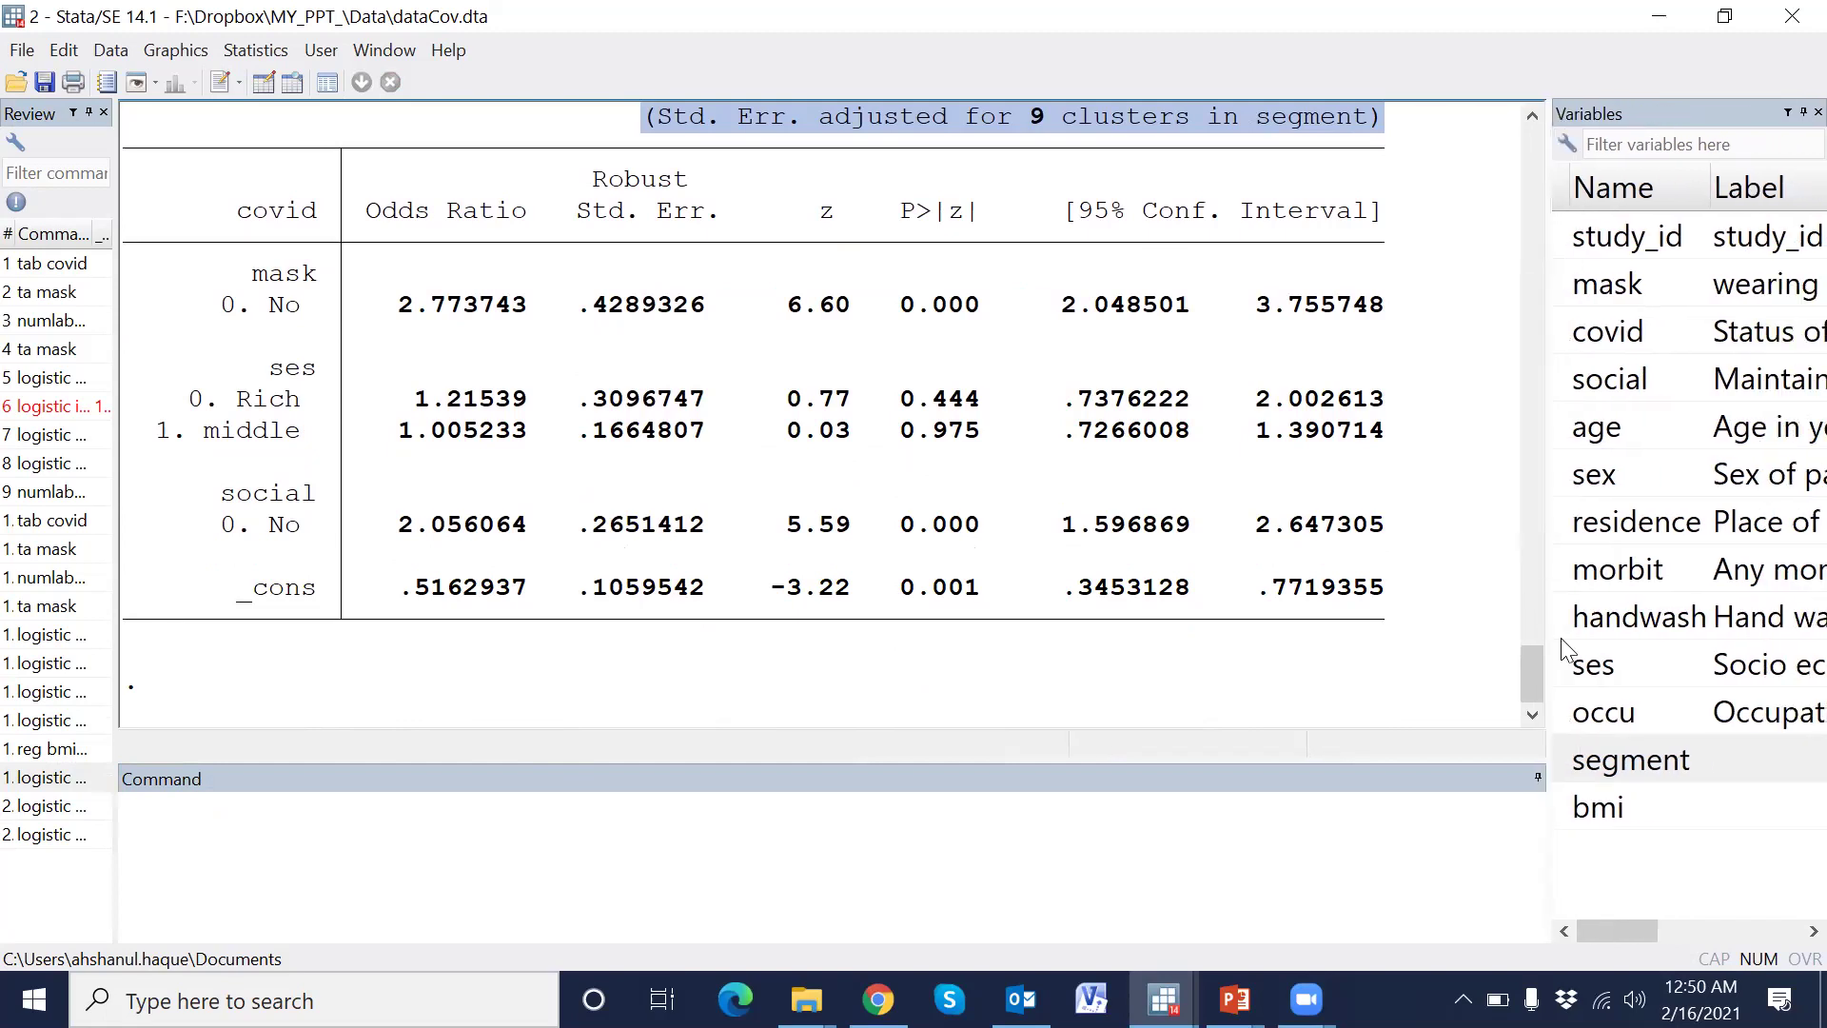
click(76, 841)
drag(534, 820, 103, 820)
text(reg)
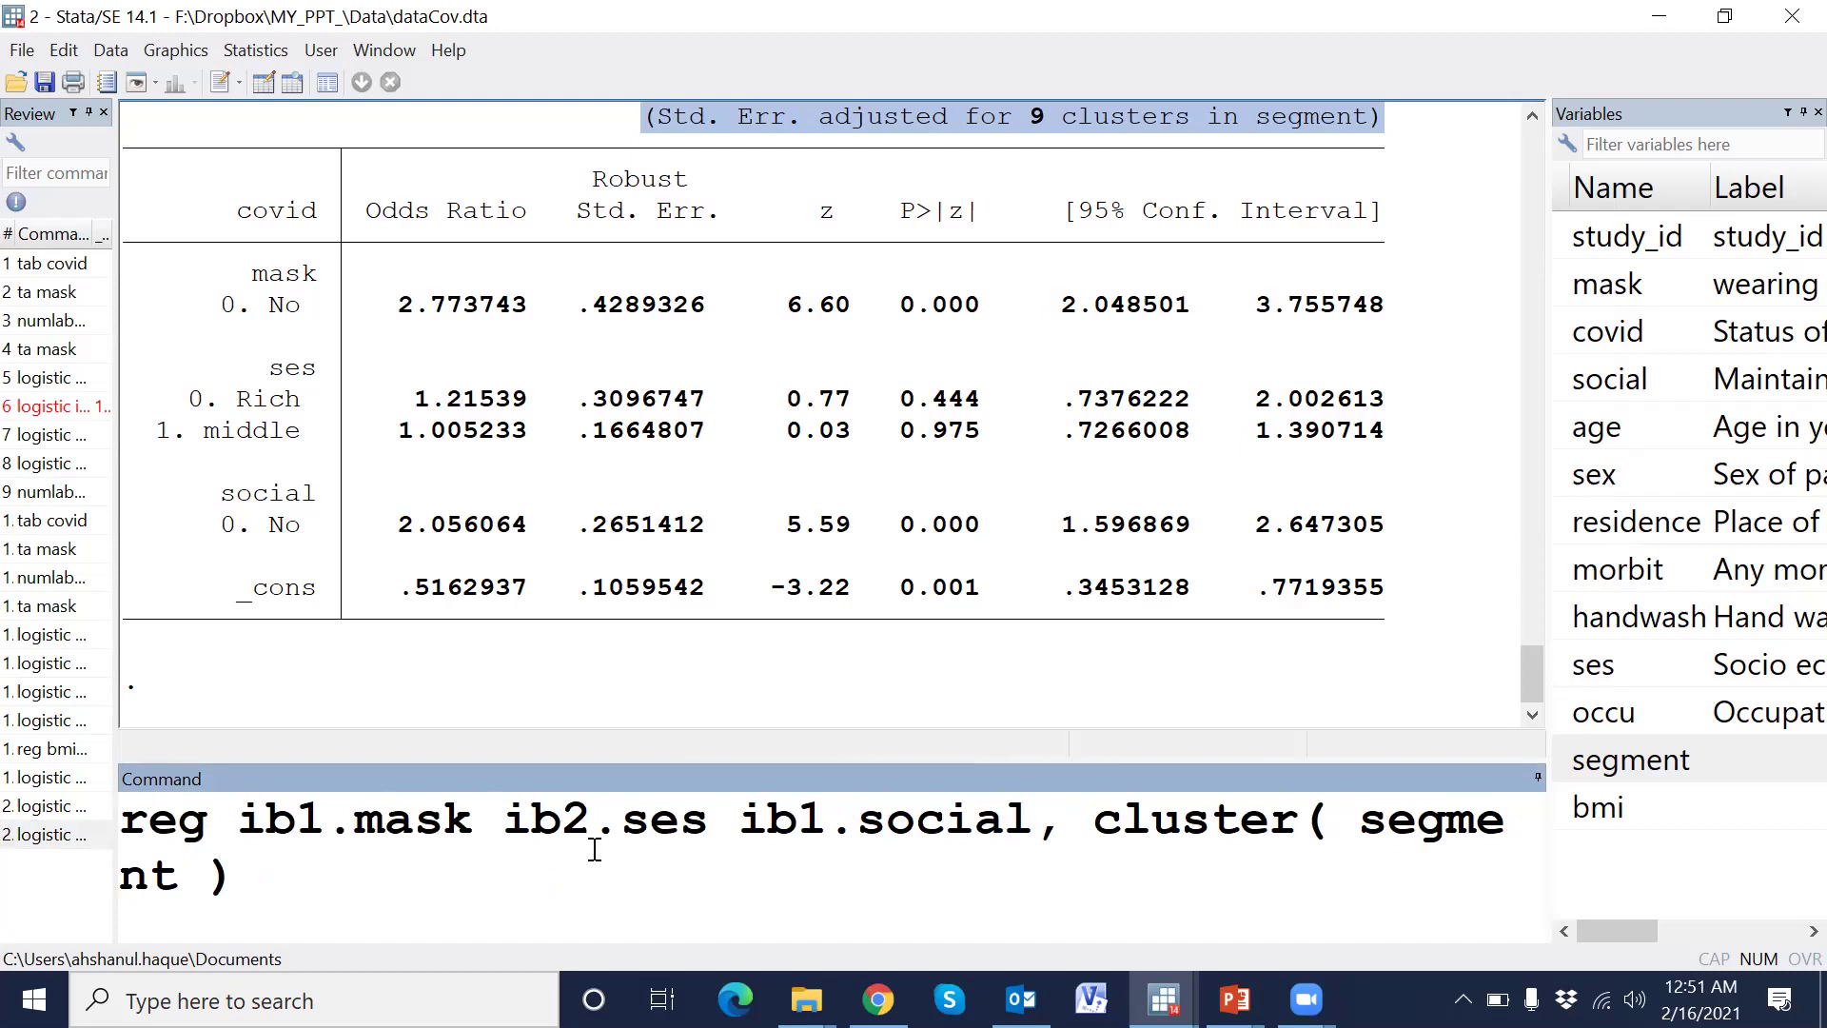
click(1569, 814)
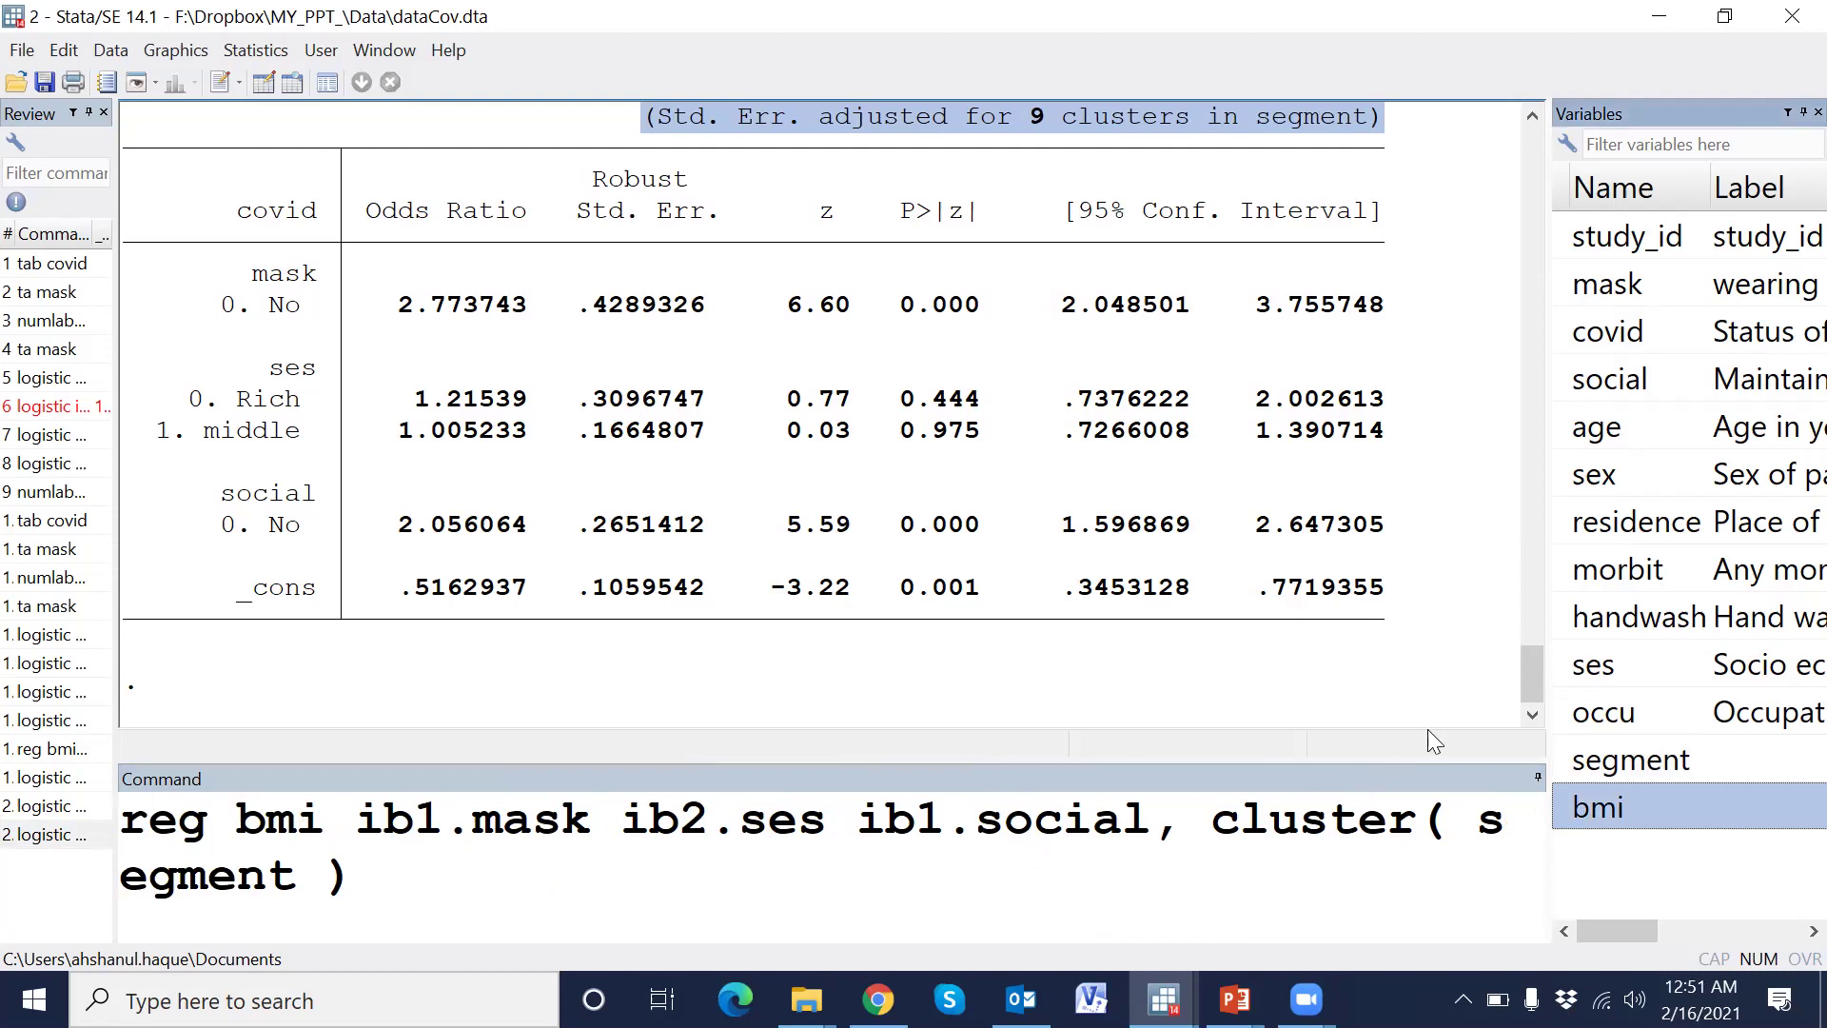
drag(1547, 634, 1665, 634)
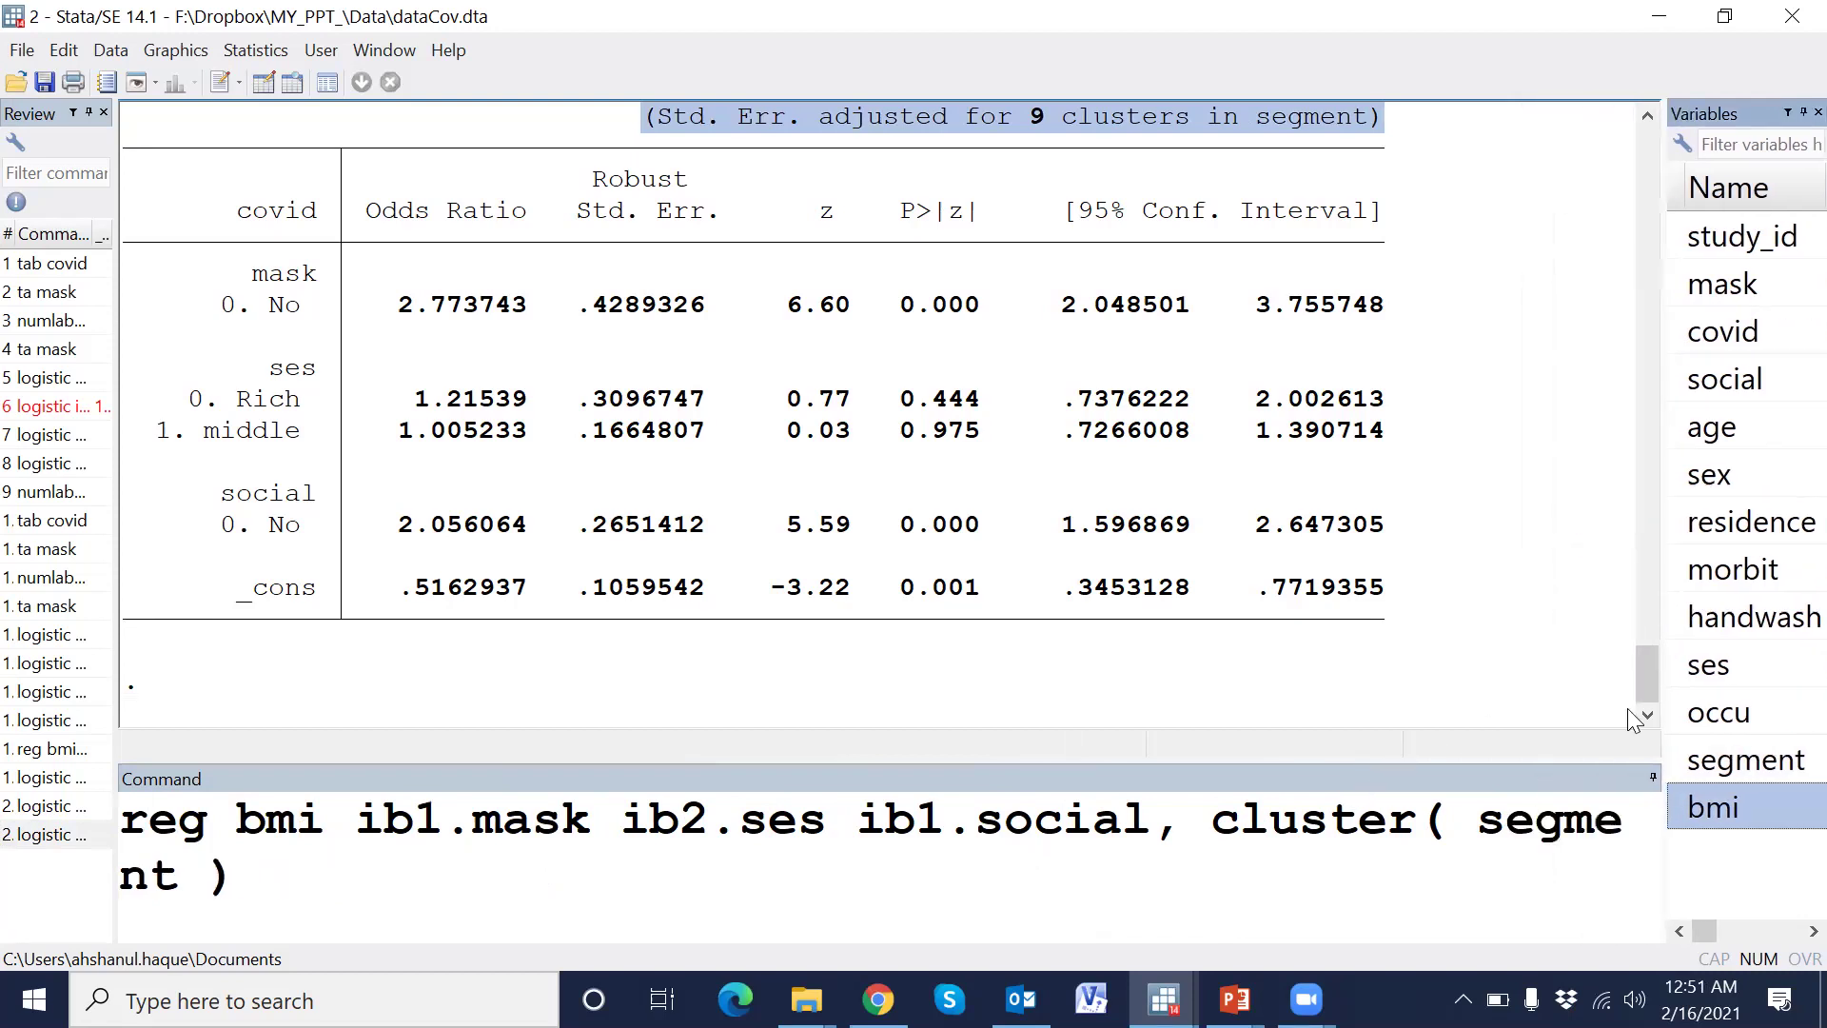
click(1289, 868)
key(Return)
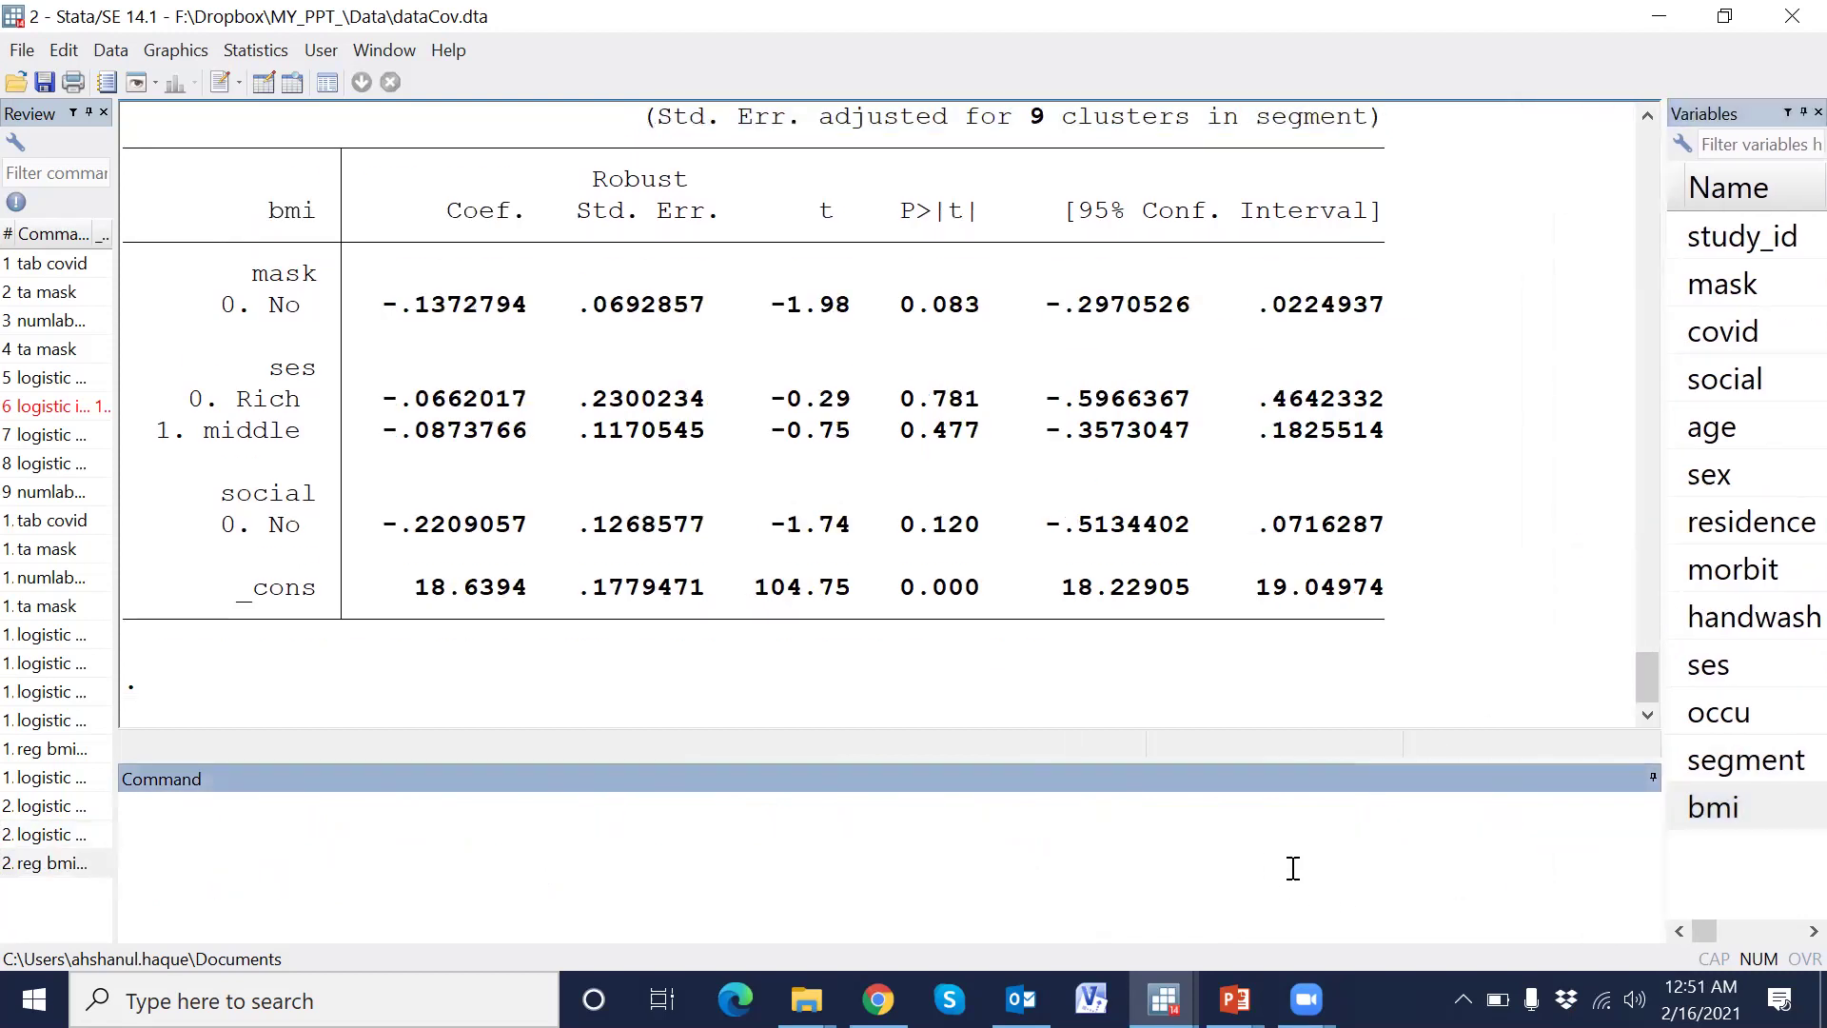
Review the clustered linear regression output for bmi, highlighting the coefficient rows and the adjusted standard error note
click(732, 529)
scroll(738, 544, up, 1)
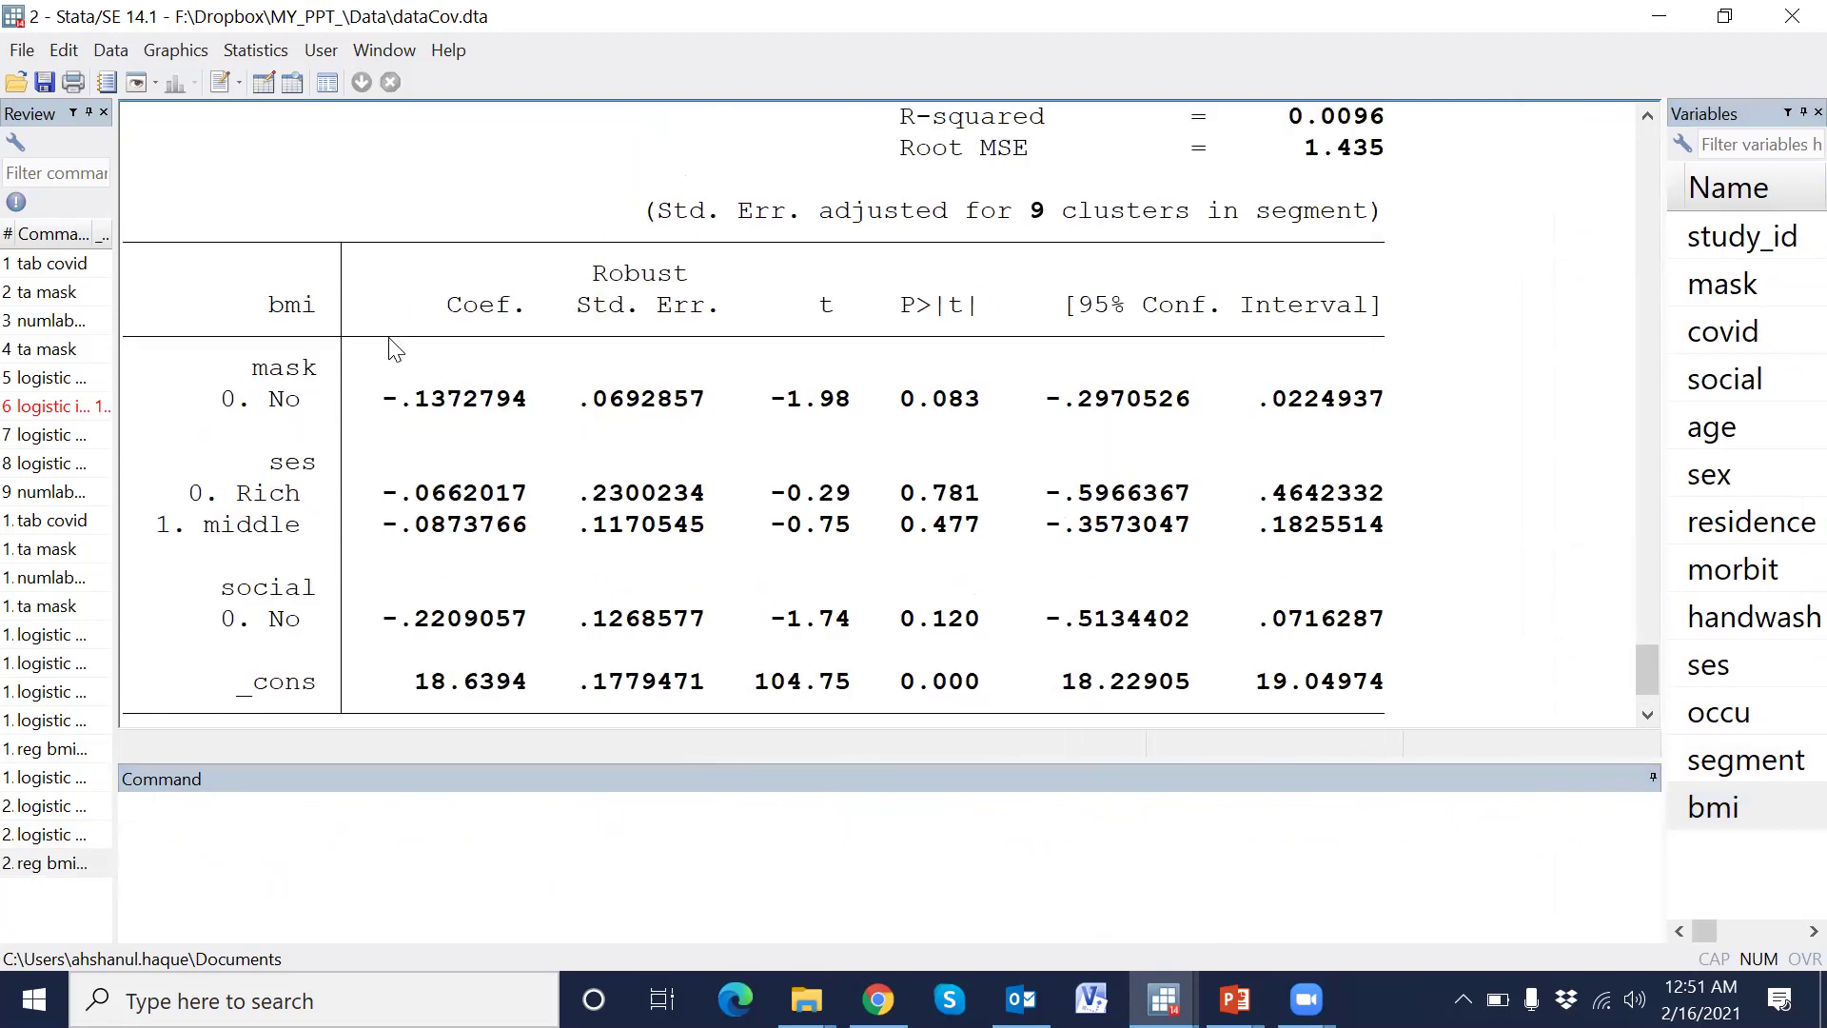
scroll(394, 352, down, 1)
drag(266, 212, 1325, 203)
click(328, 399)
drag(146, 273, 1266, 582)
scroll(1259, 584, up, 1)
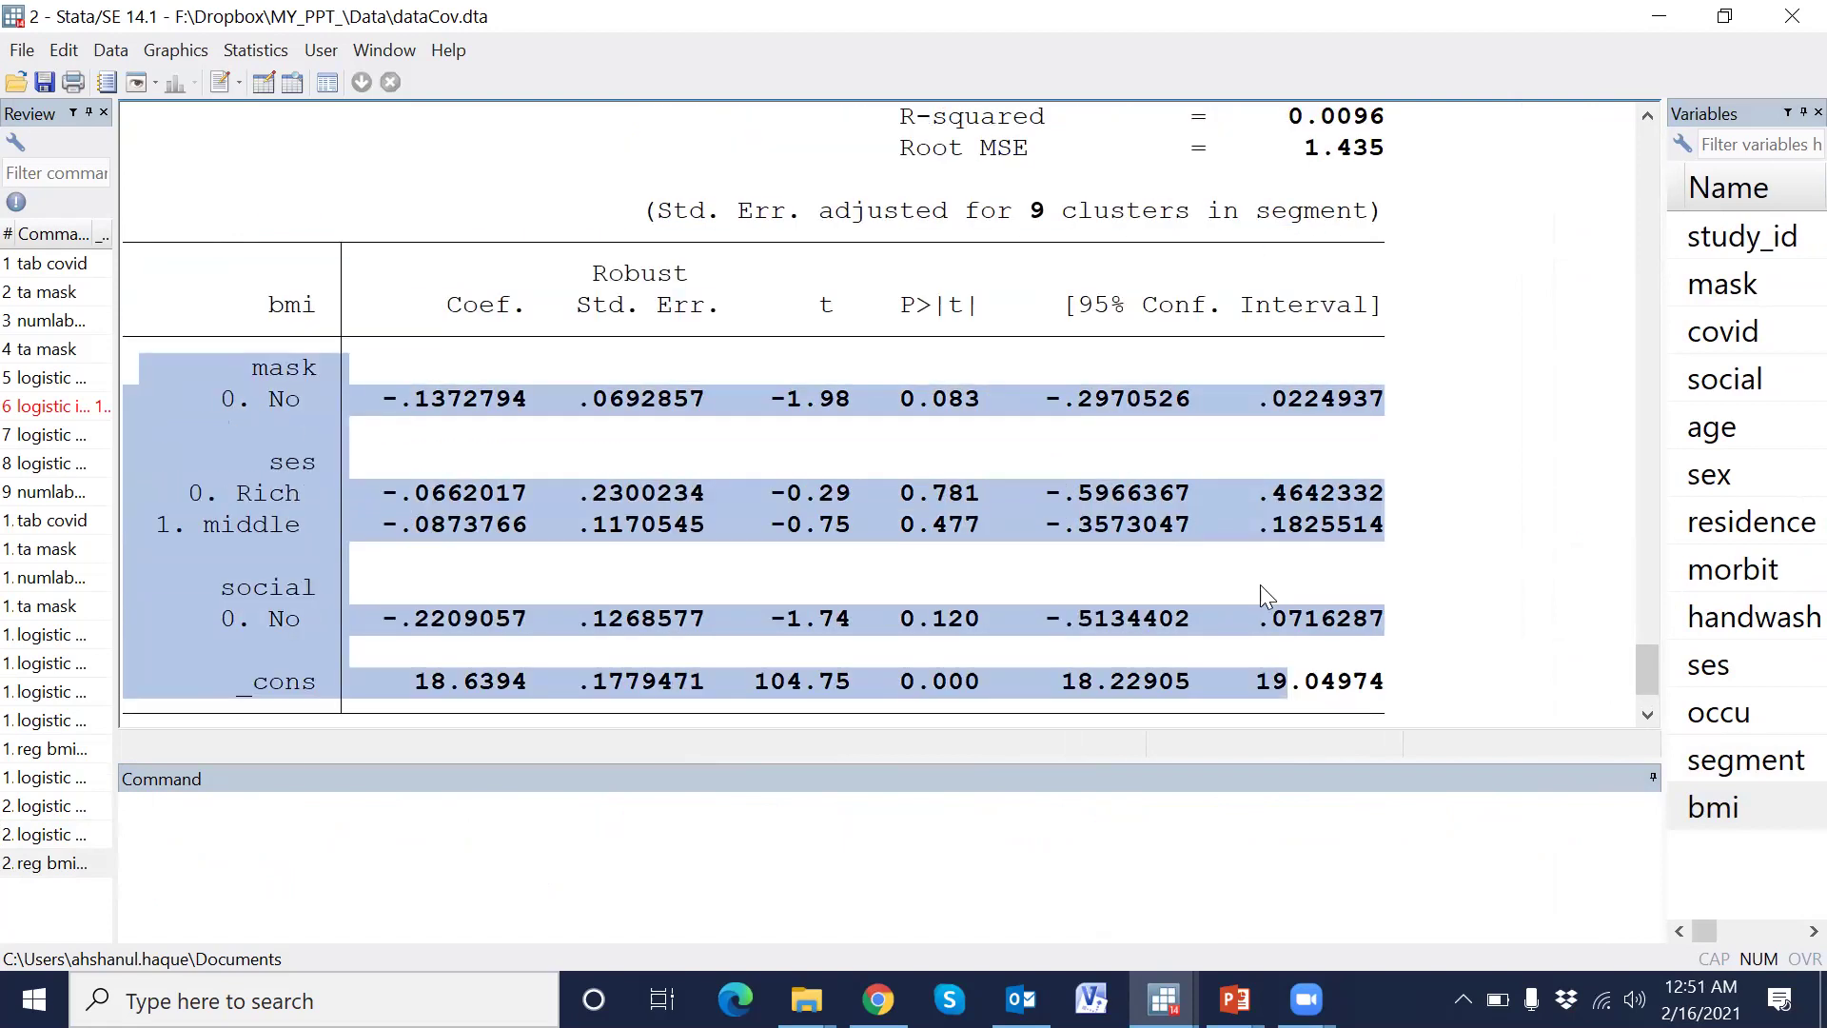
drag(645, 217, 1380, 205)
scroll(1253, 388, up, 3)
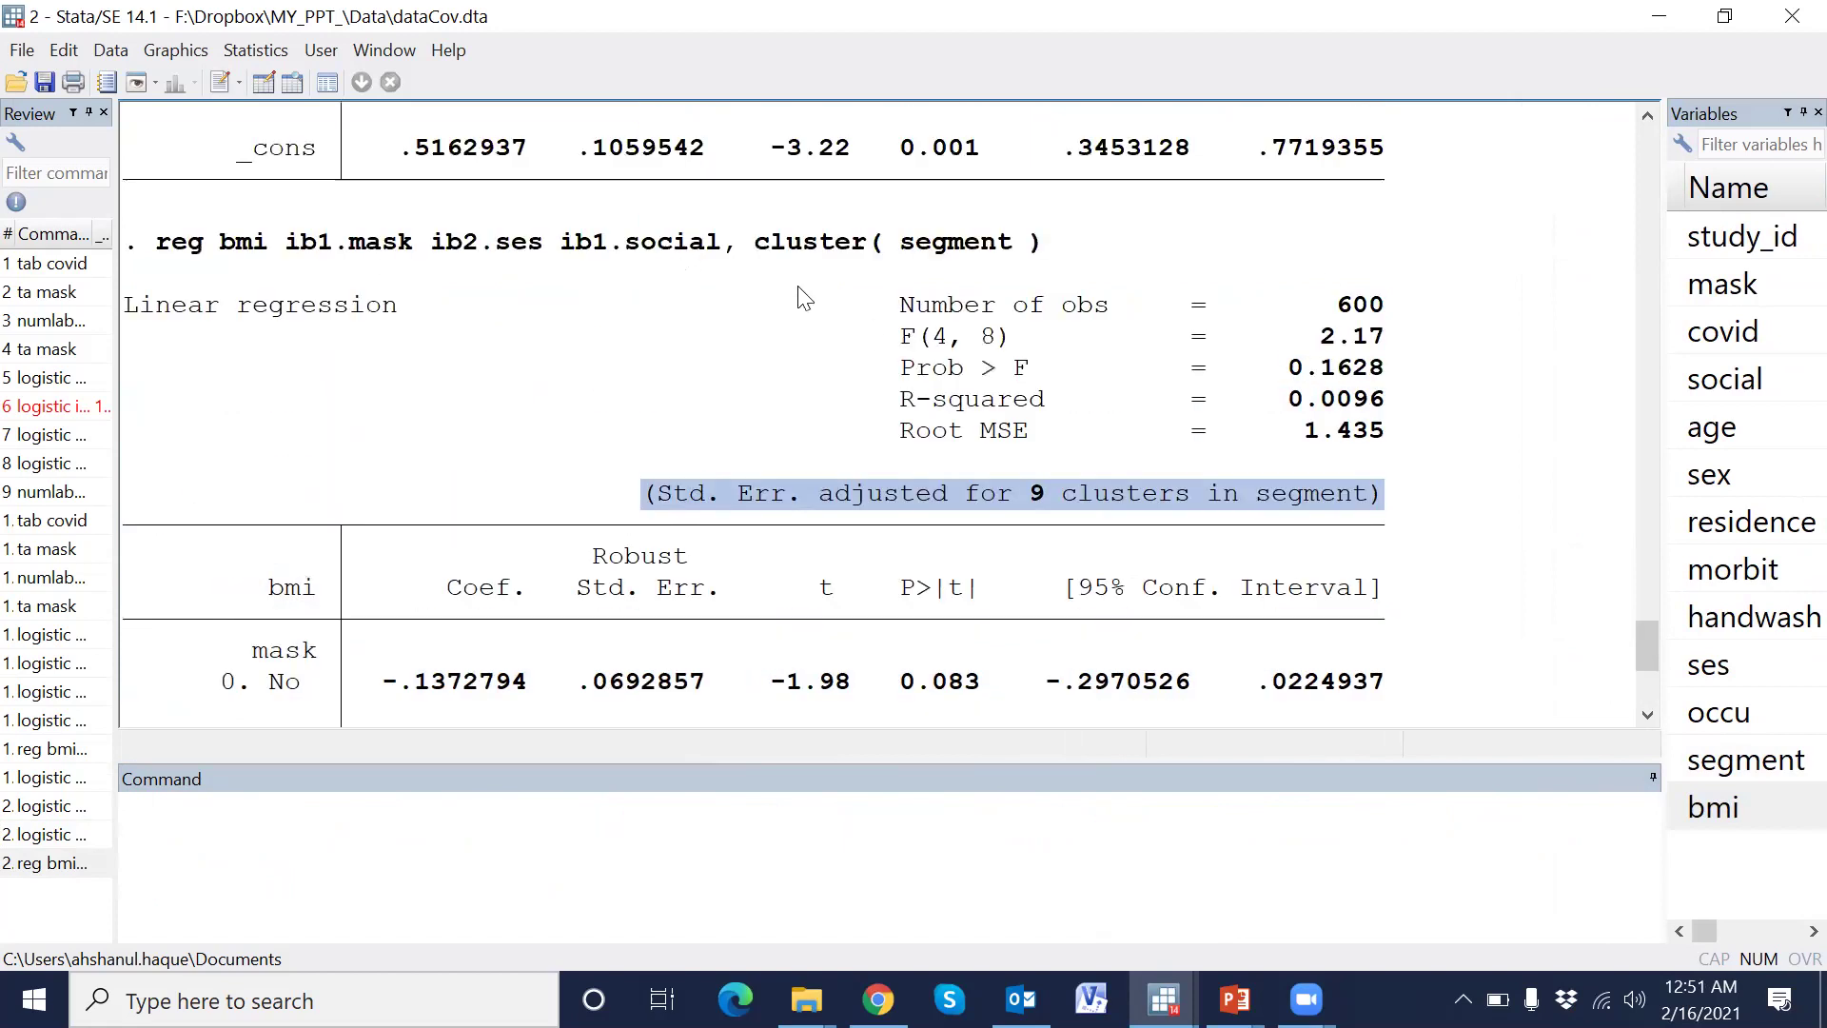
Highlight and circle the cluster( segment ) option in the executed reg bmi command, then erase the drawn annotation
drag(726, 244, 1043, 241)
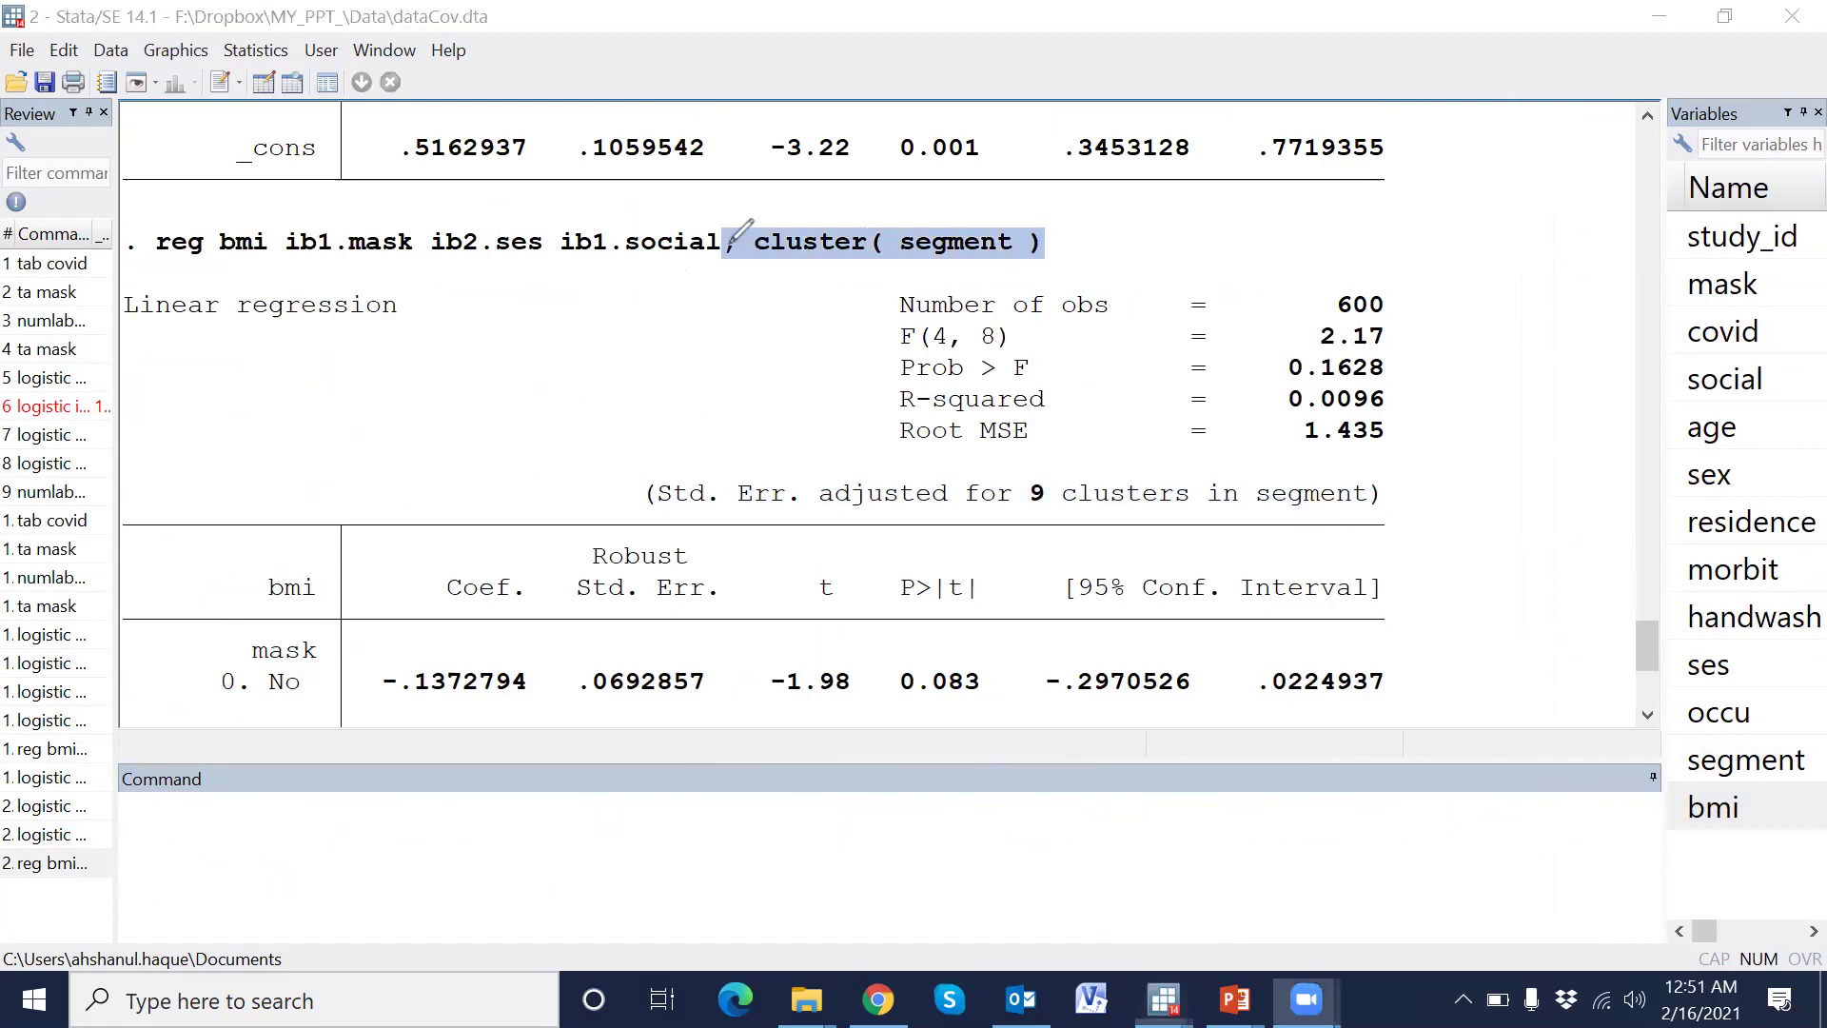
drag(721, 255, 716, 250)
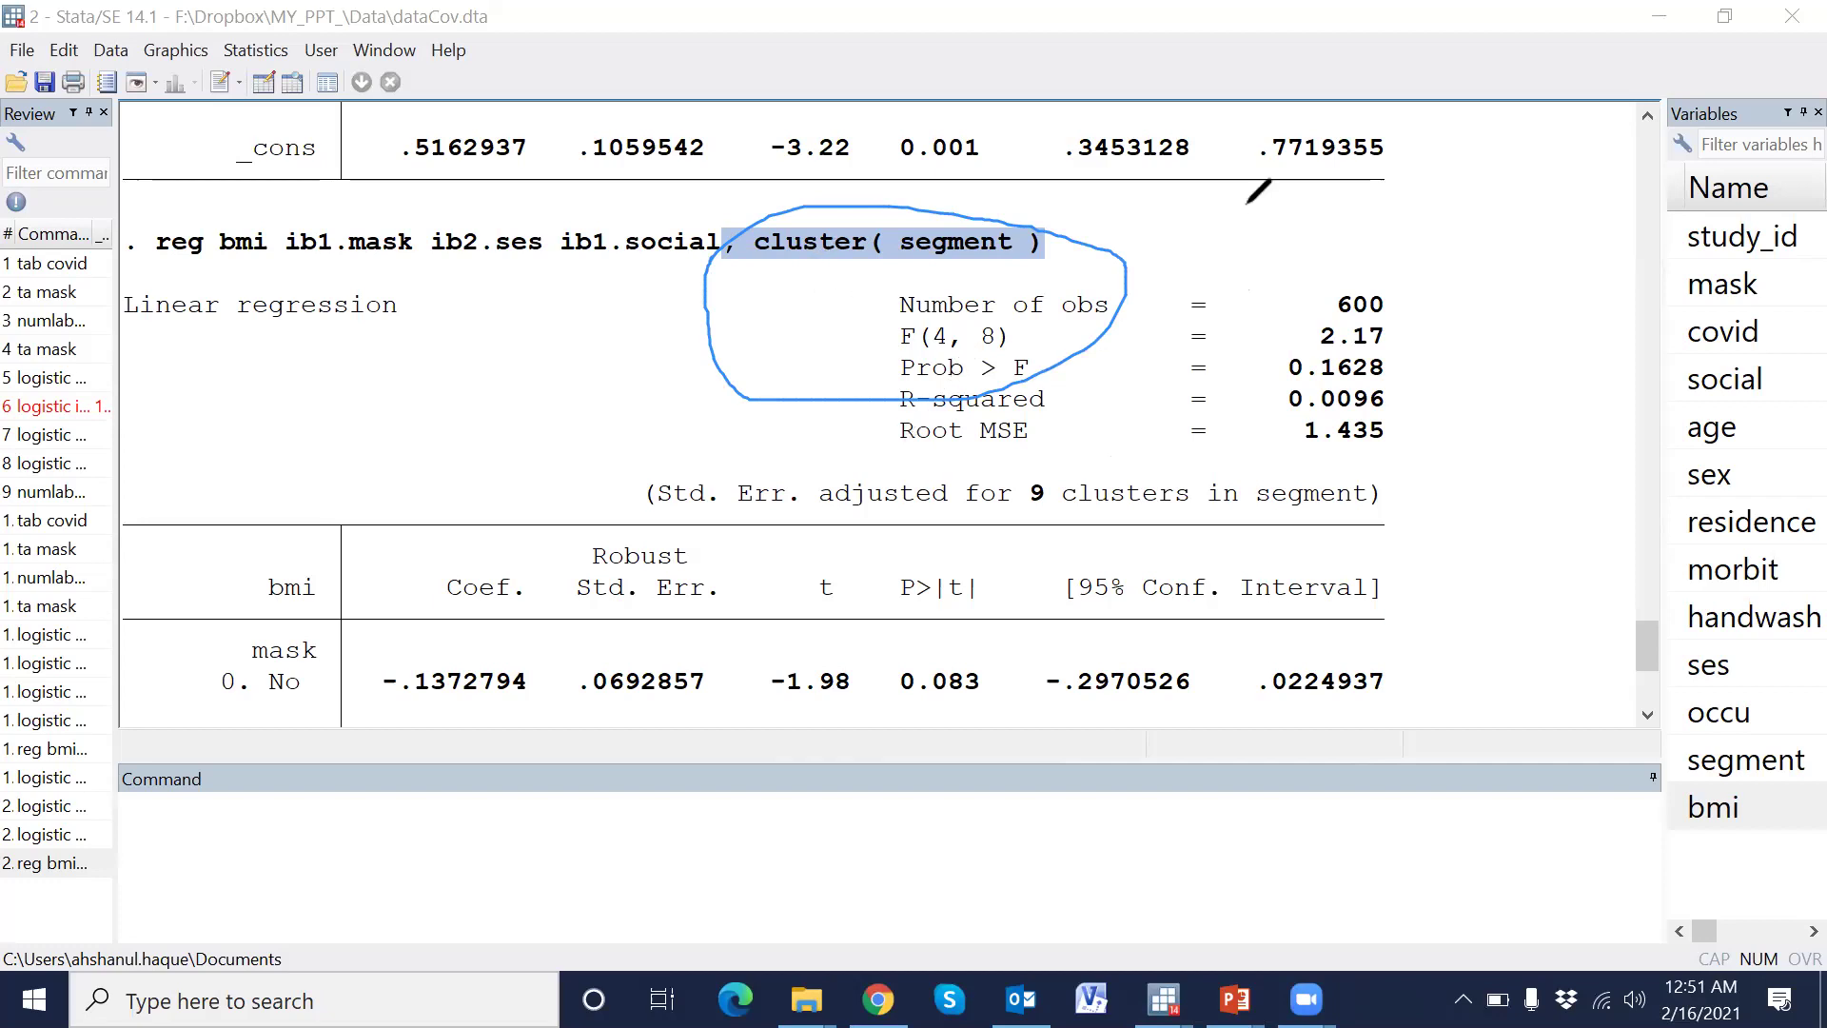
key(e)
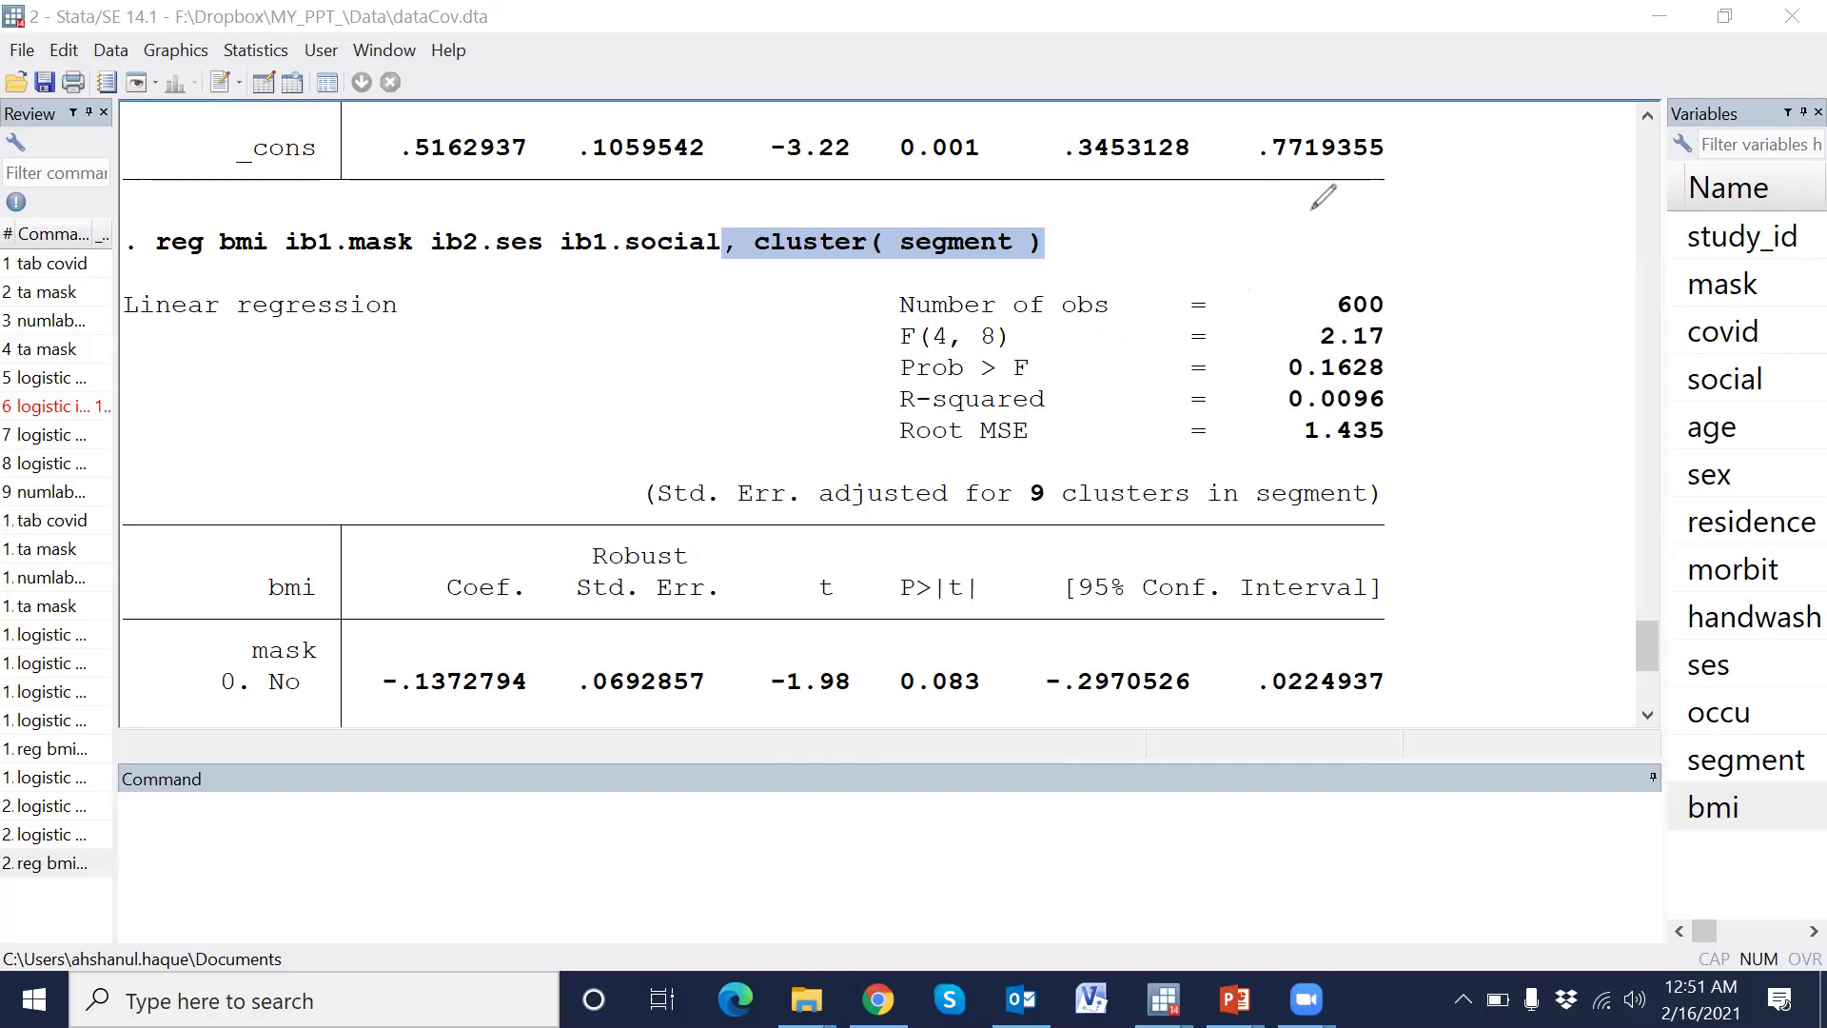